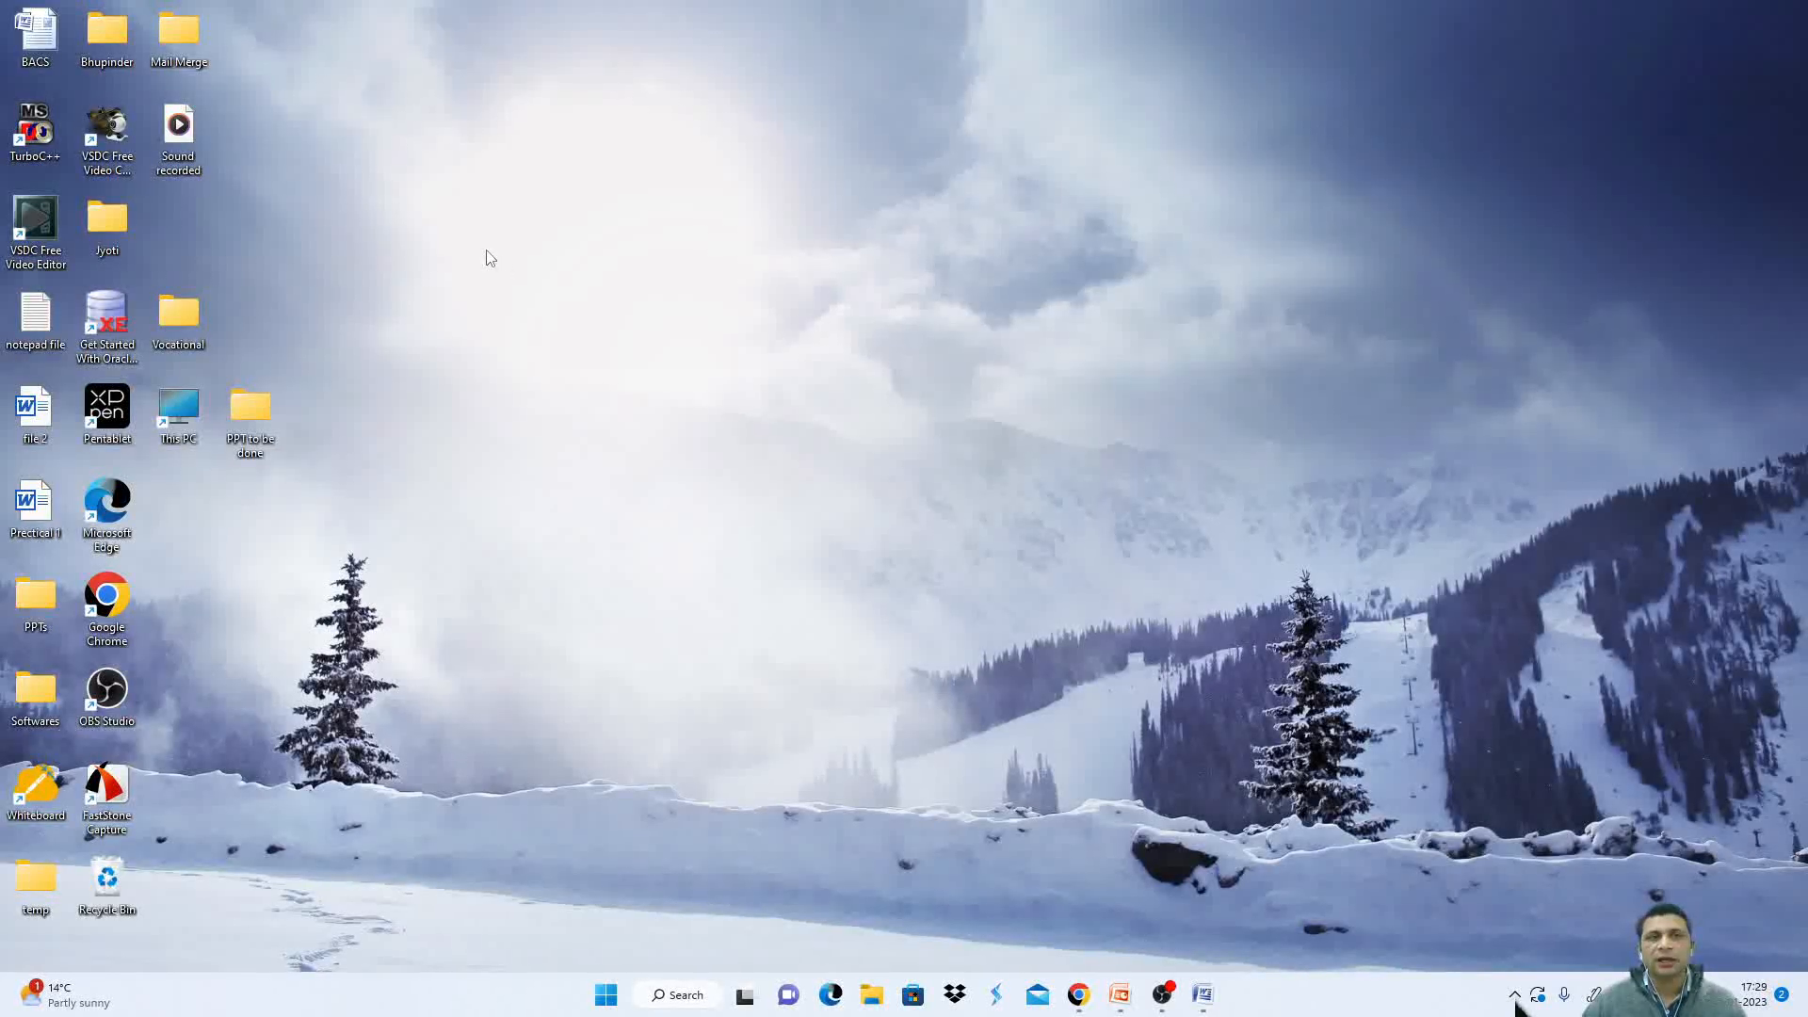
# - Open the Address Book workbook from the desktop's Mail Merge folder and review its Name and Address column headers
pyautogui.doubleClick(178, 30)
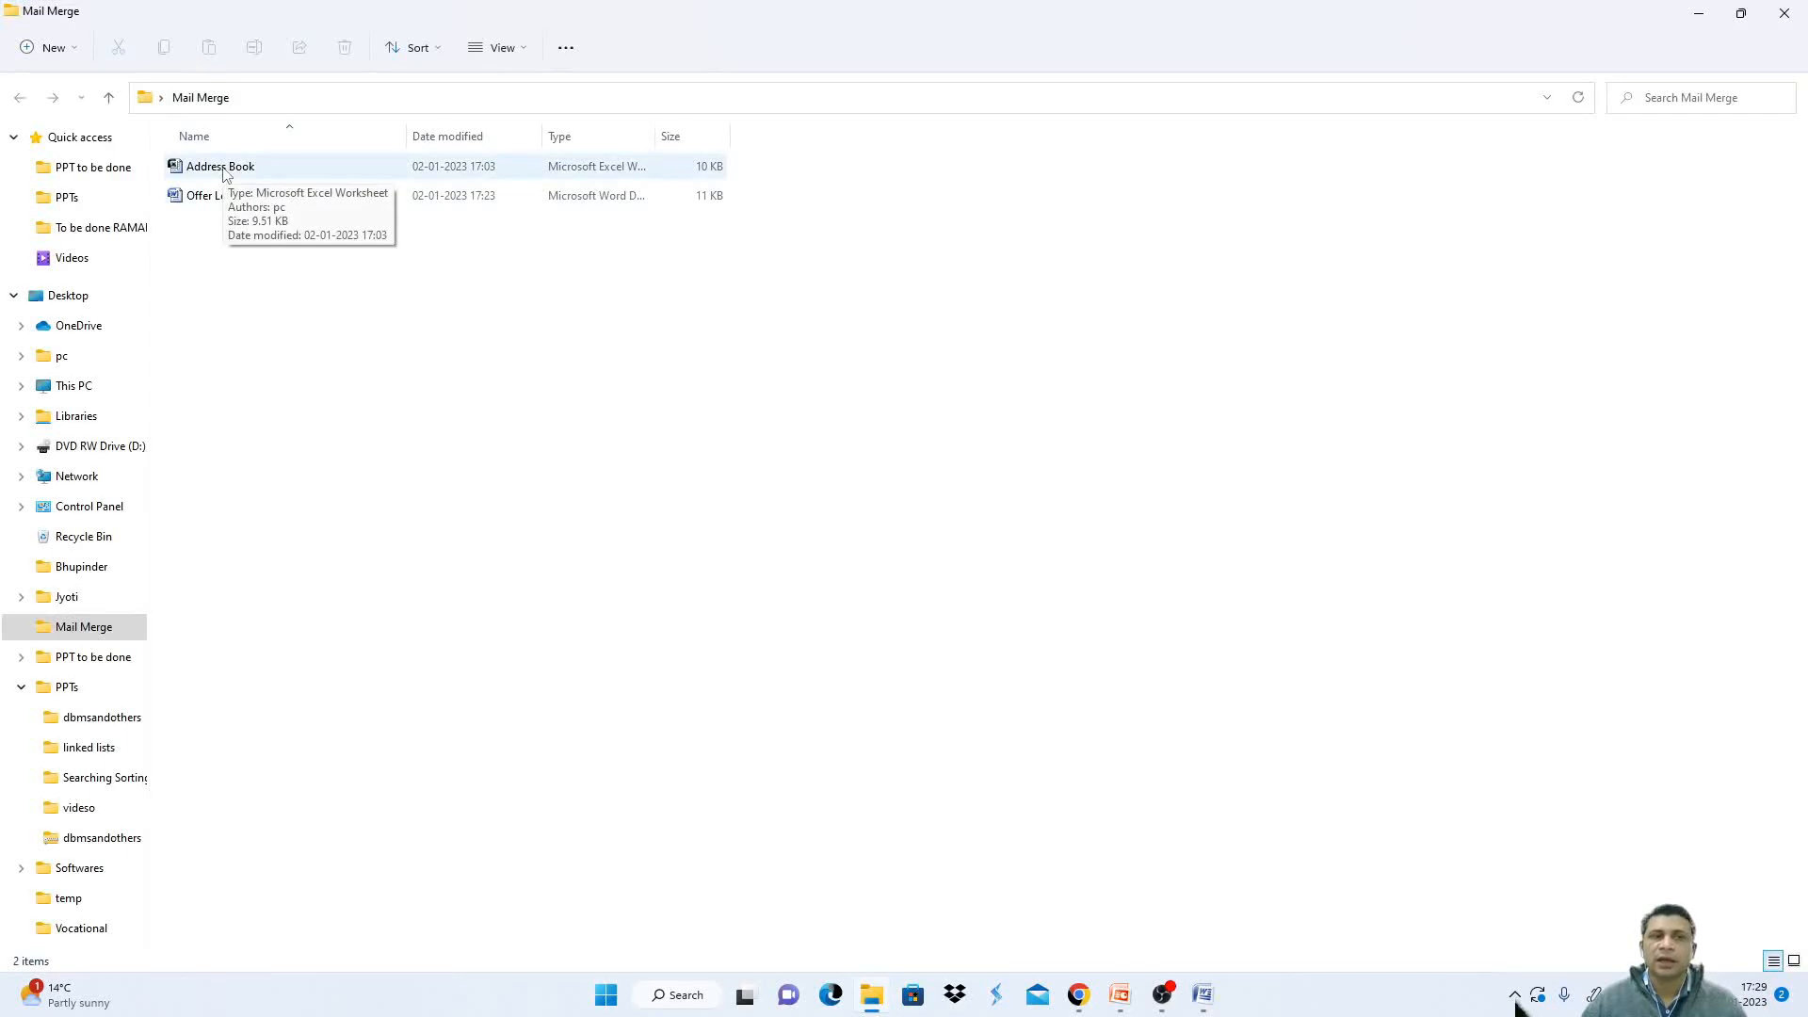
pyautogui.click(226, 176)
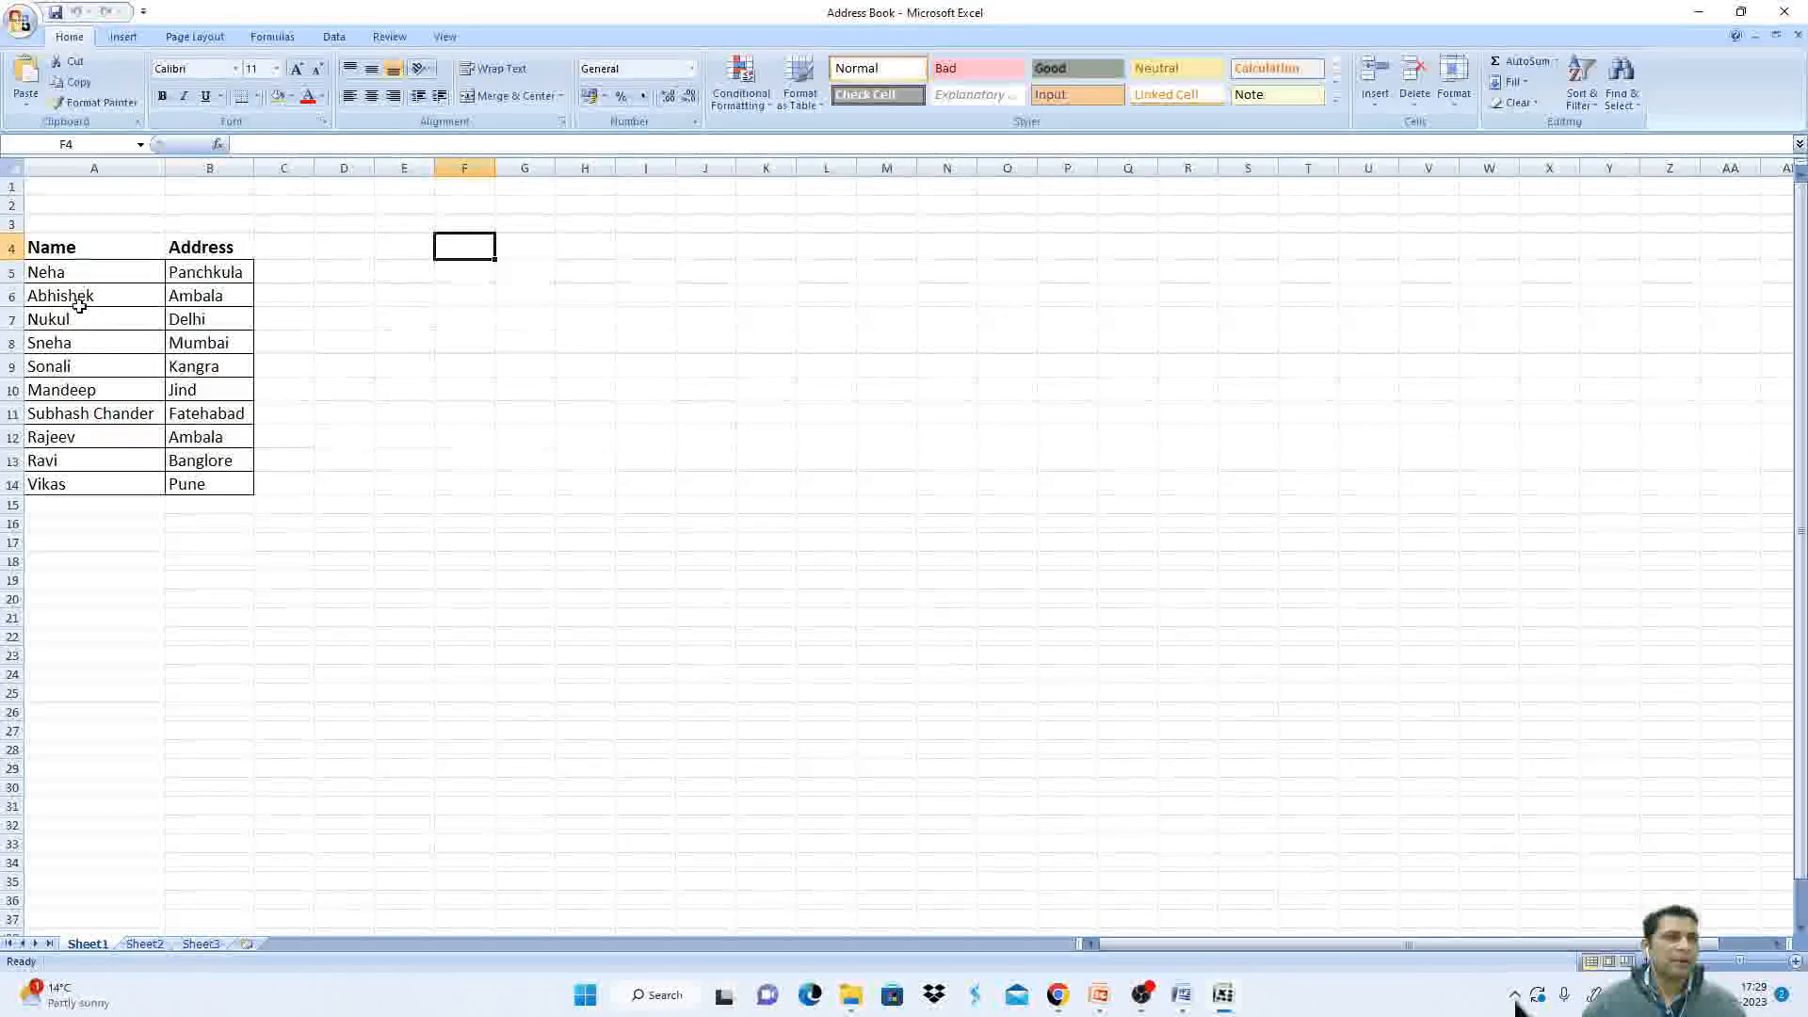
pyautogui.click(90, 250)
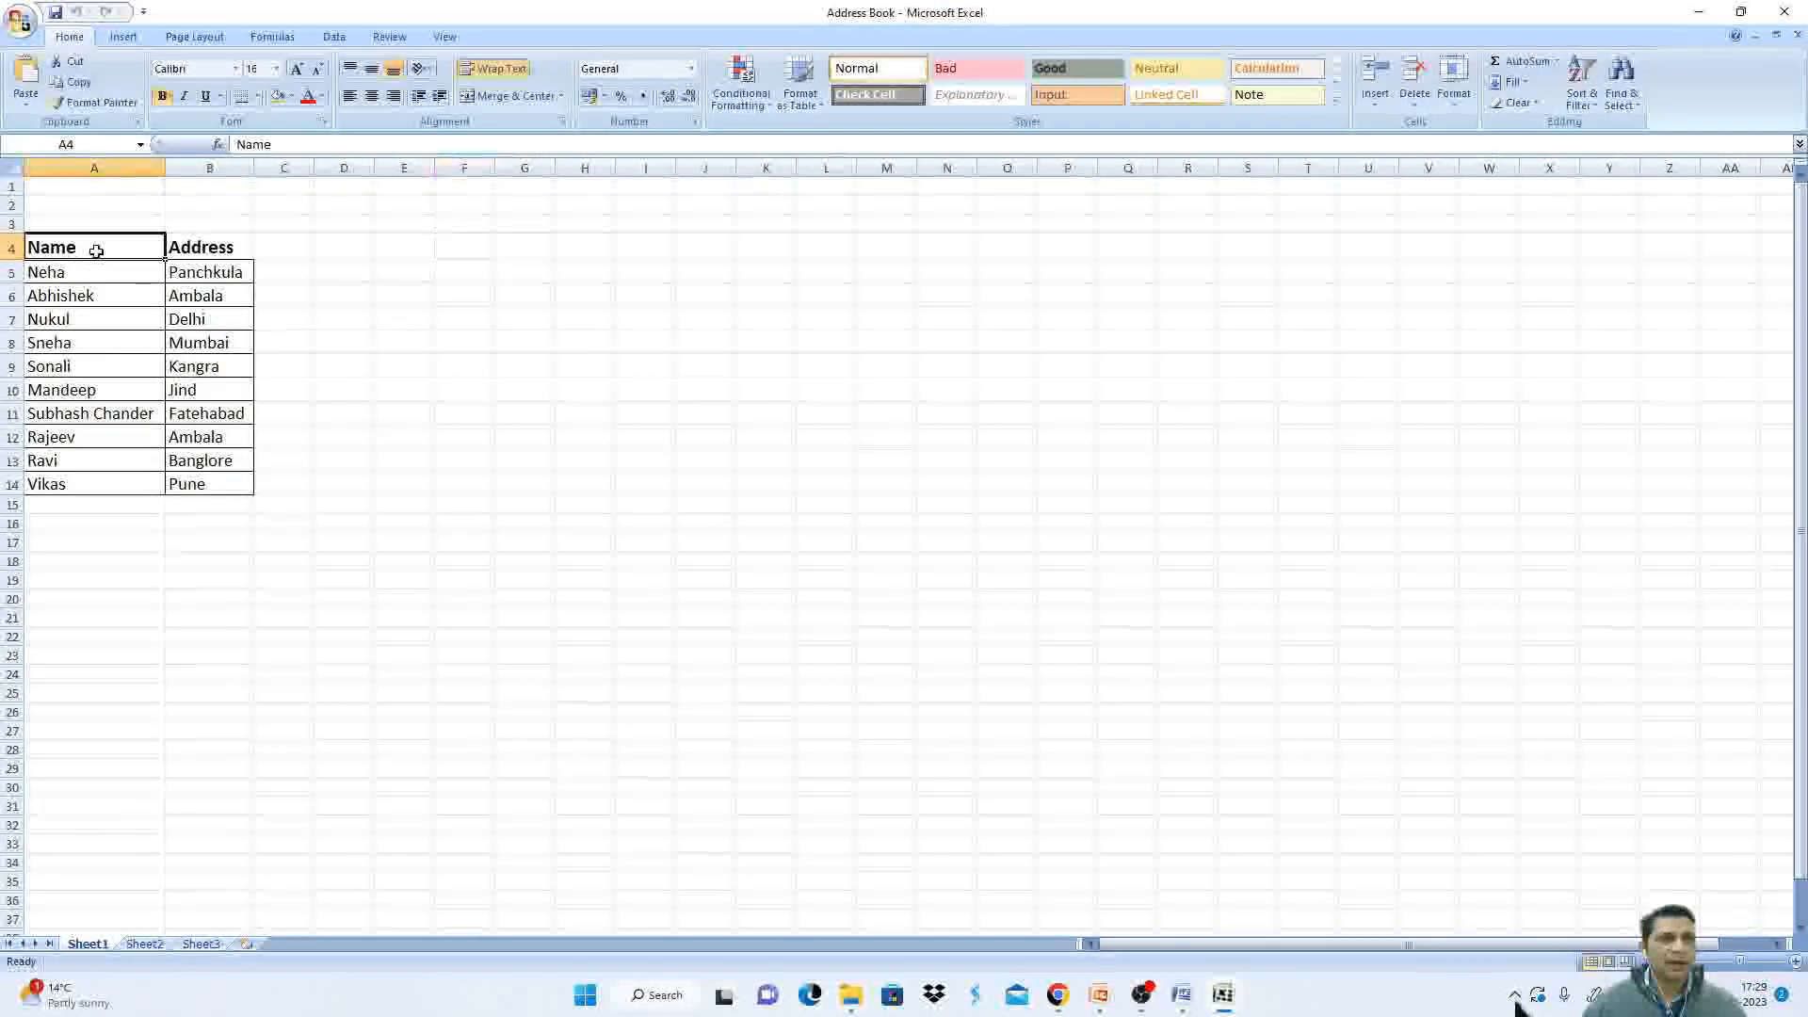
pyautogui.click(181, 248)
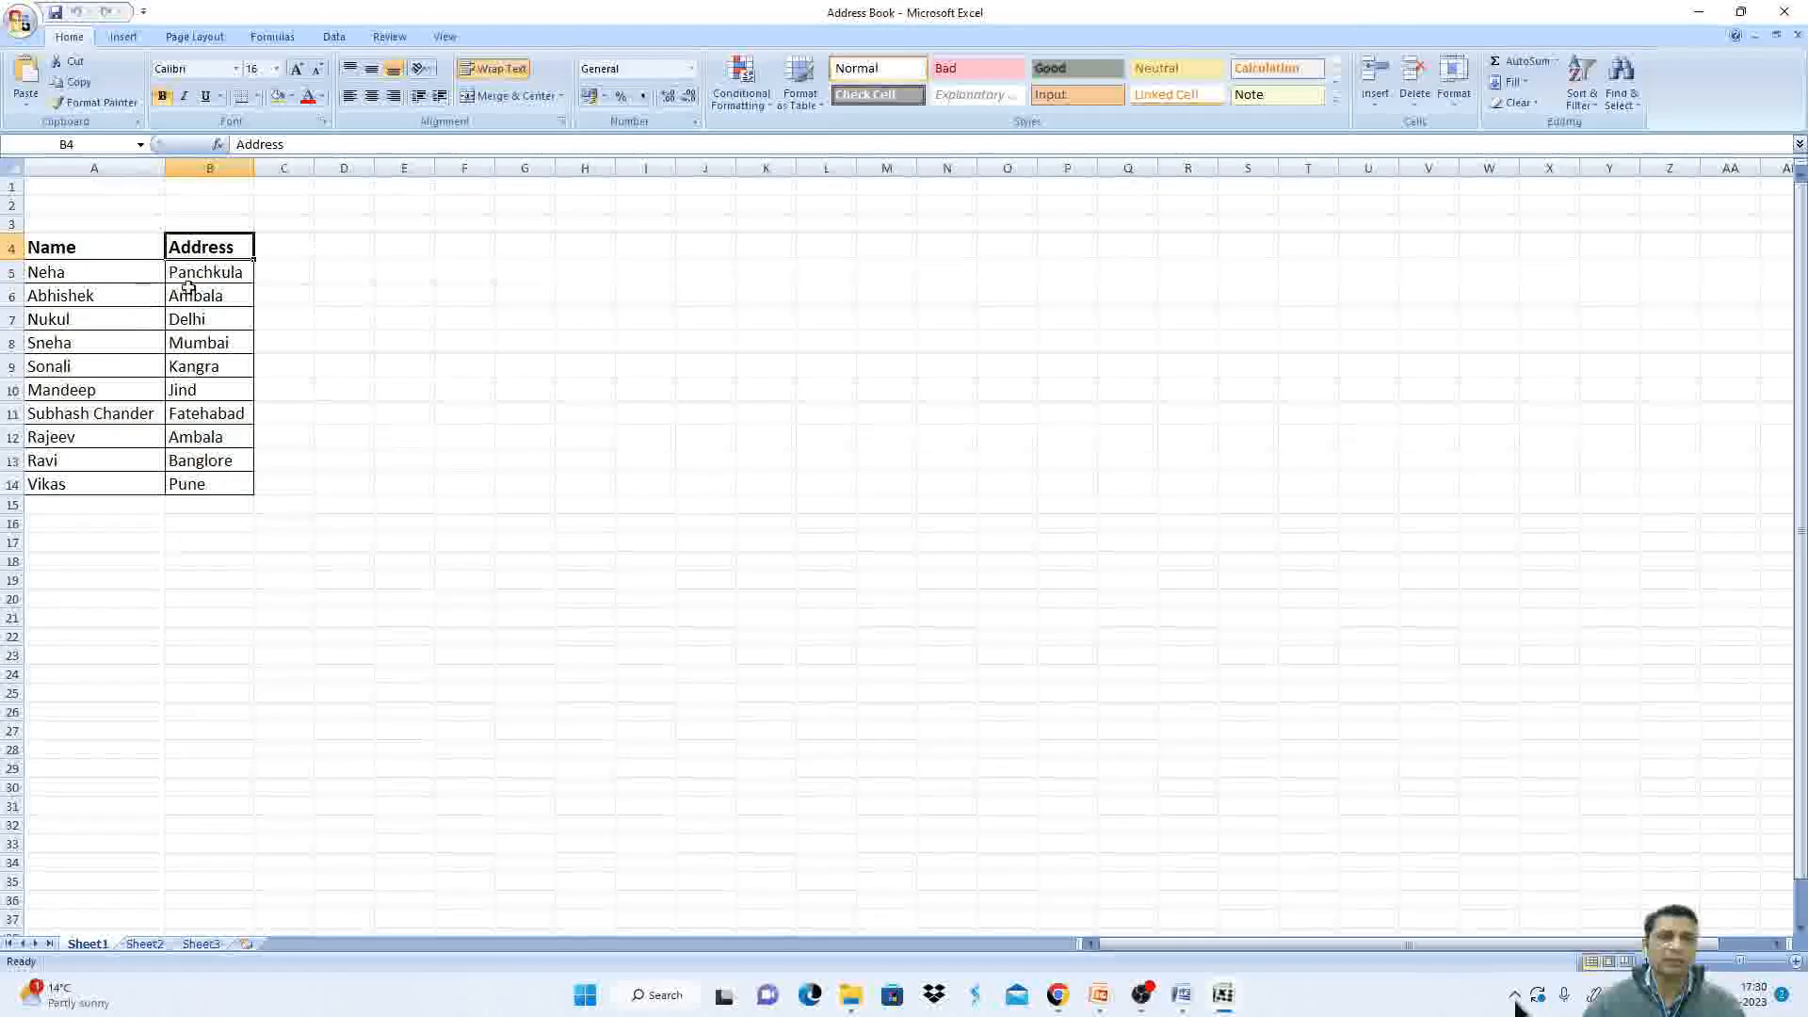
pyautogui.click(1701, 12)
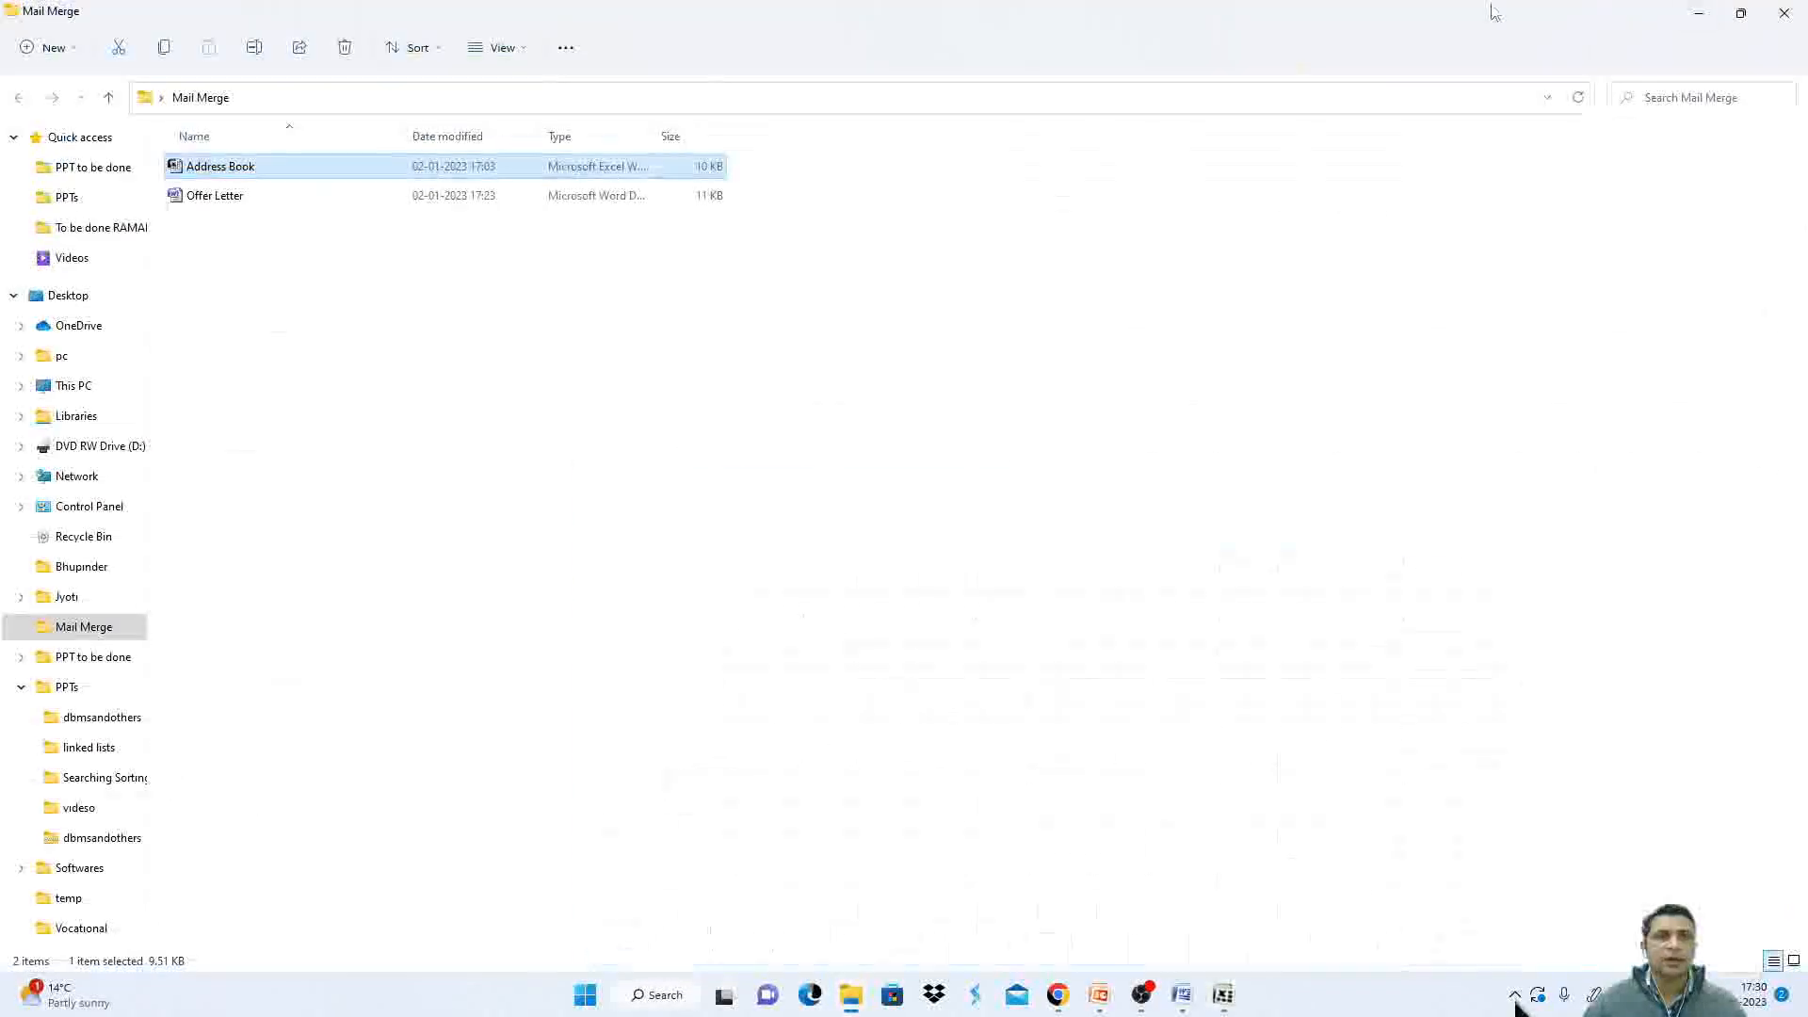
# - Open the Offer Letter document from the Mail Merge folder and set all of its text to font size 14
pyautogui.click(311, 211)
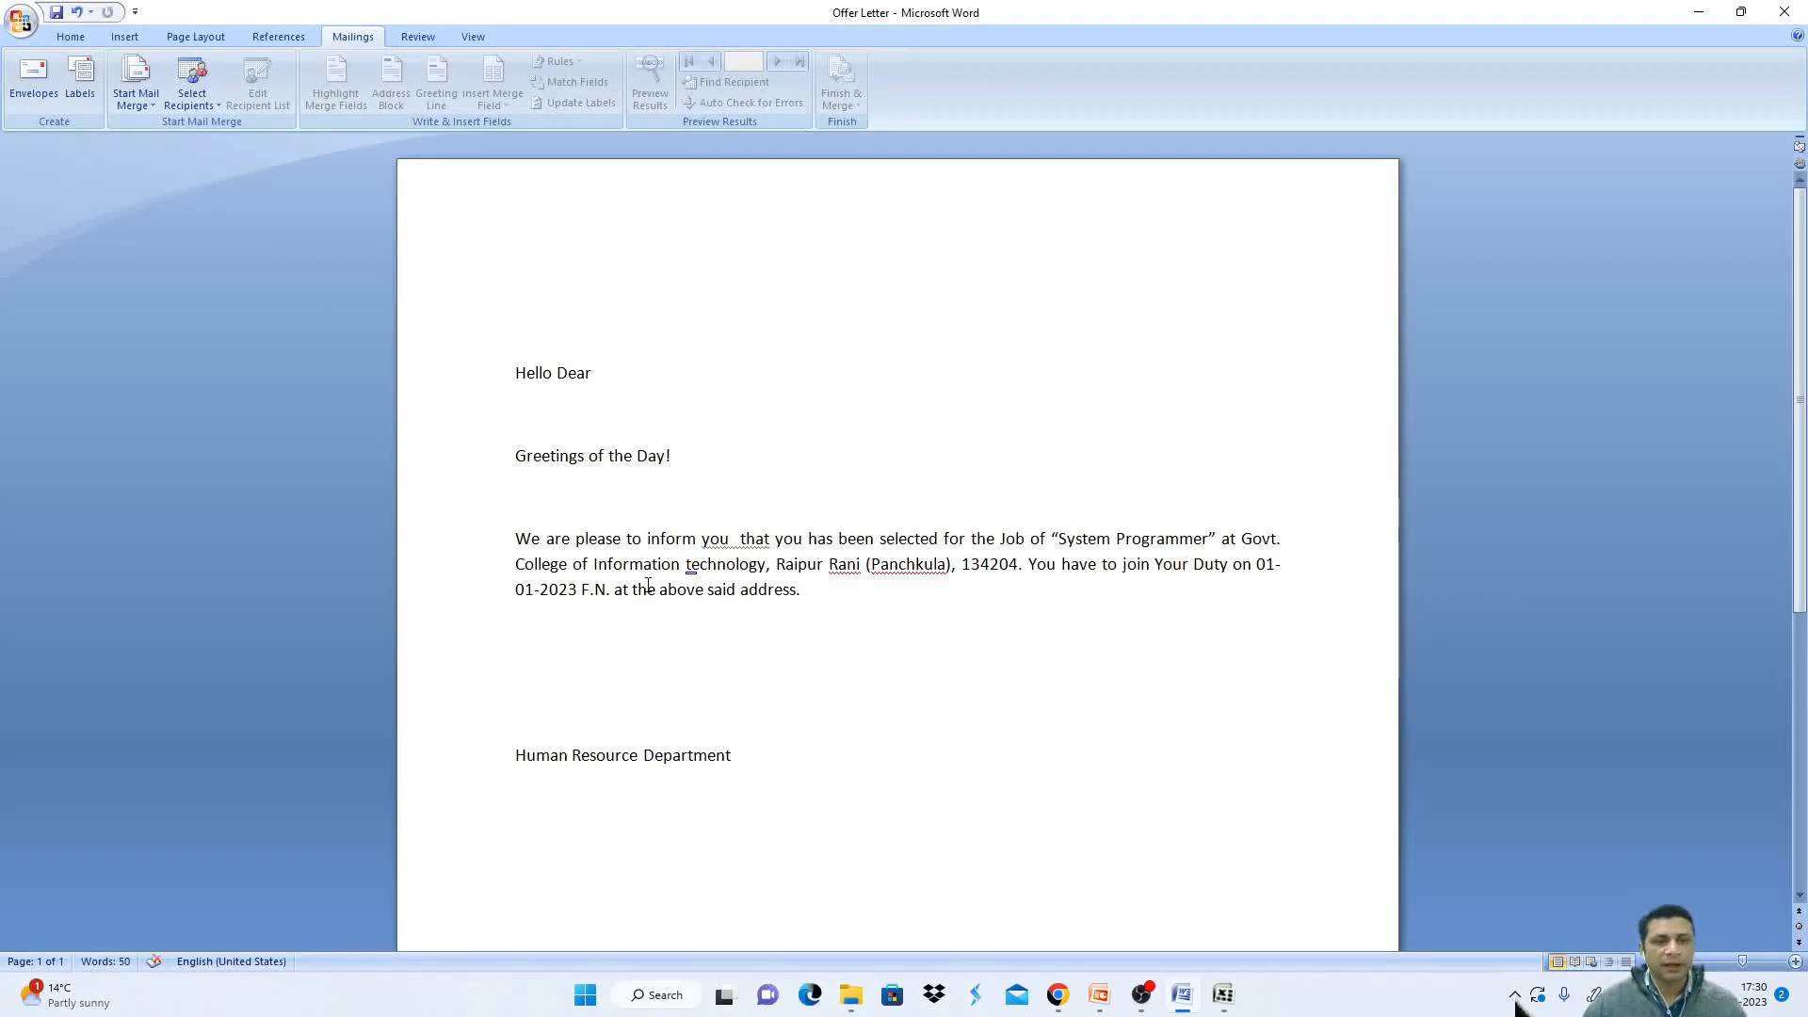
pyautogui.moveTo(767, 774); pyautogui.dragTo(499, 370)
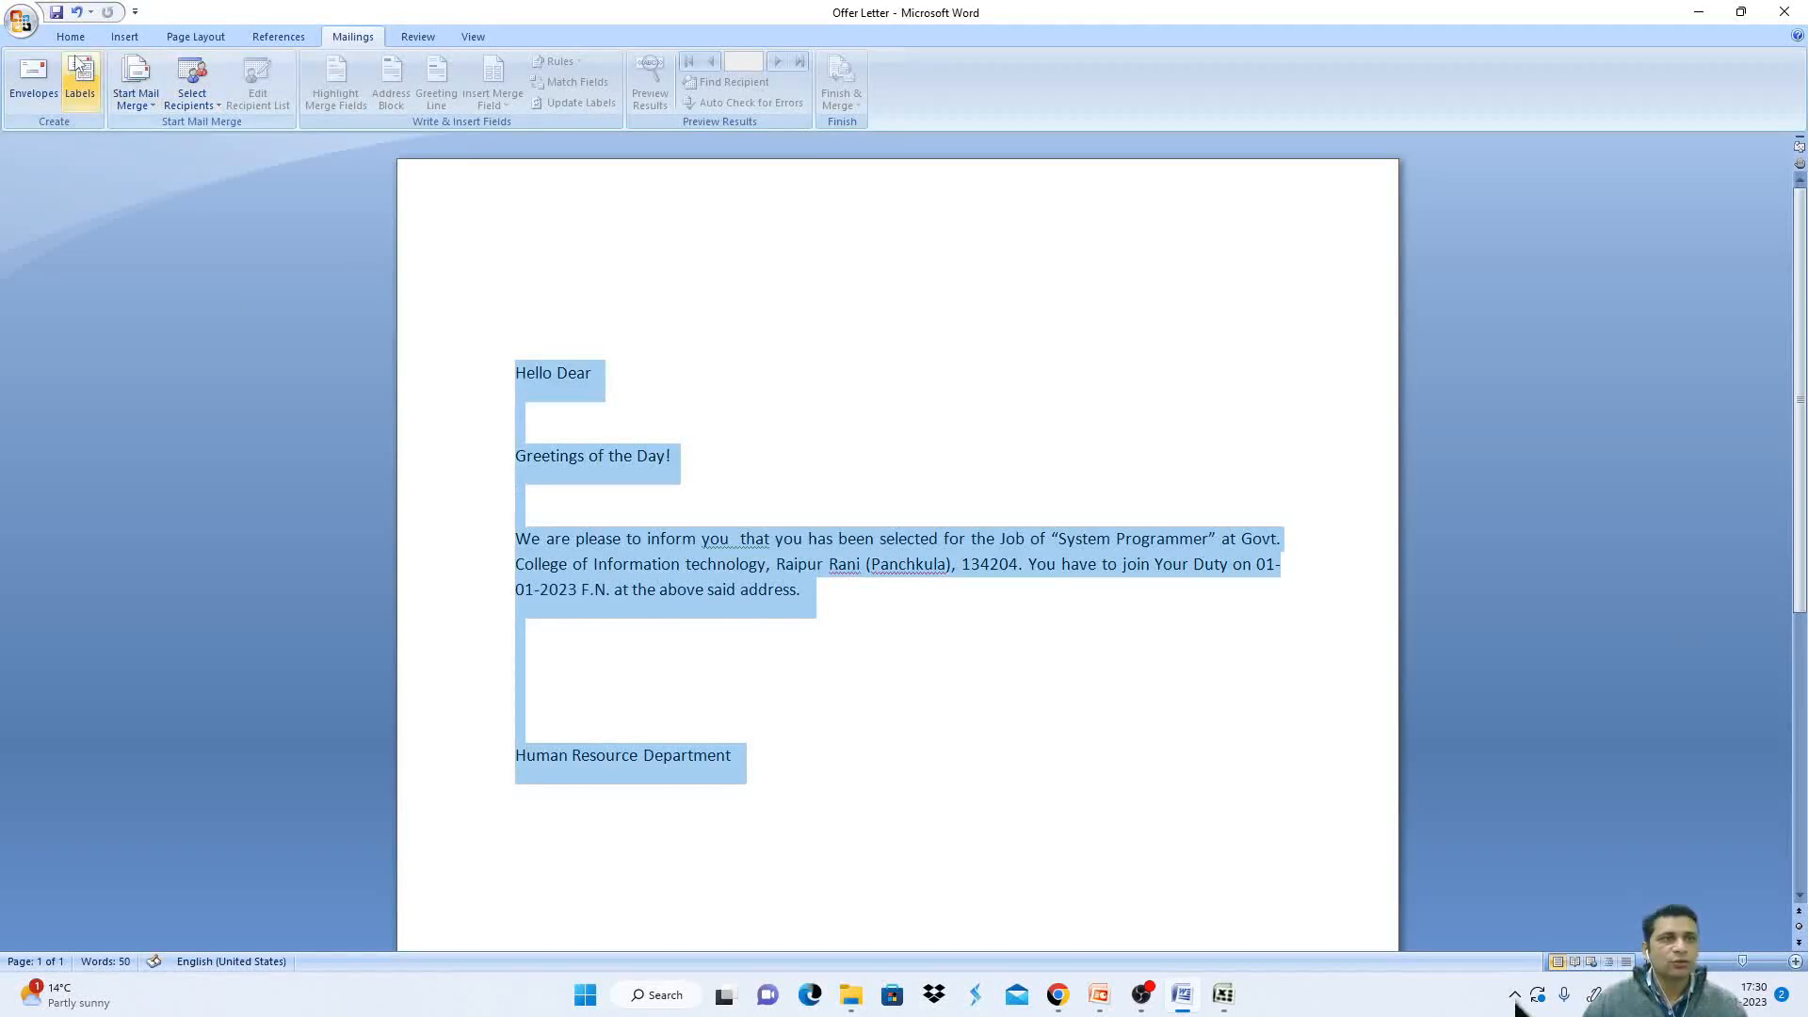
pyautogui.click(70, 36)
pyautogui.click(292, 69)
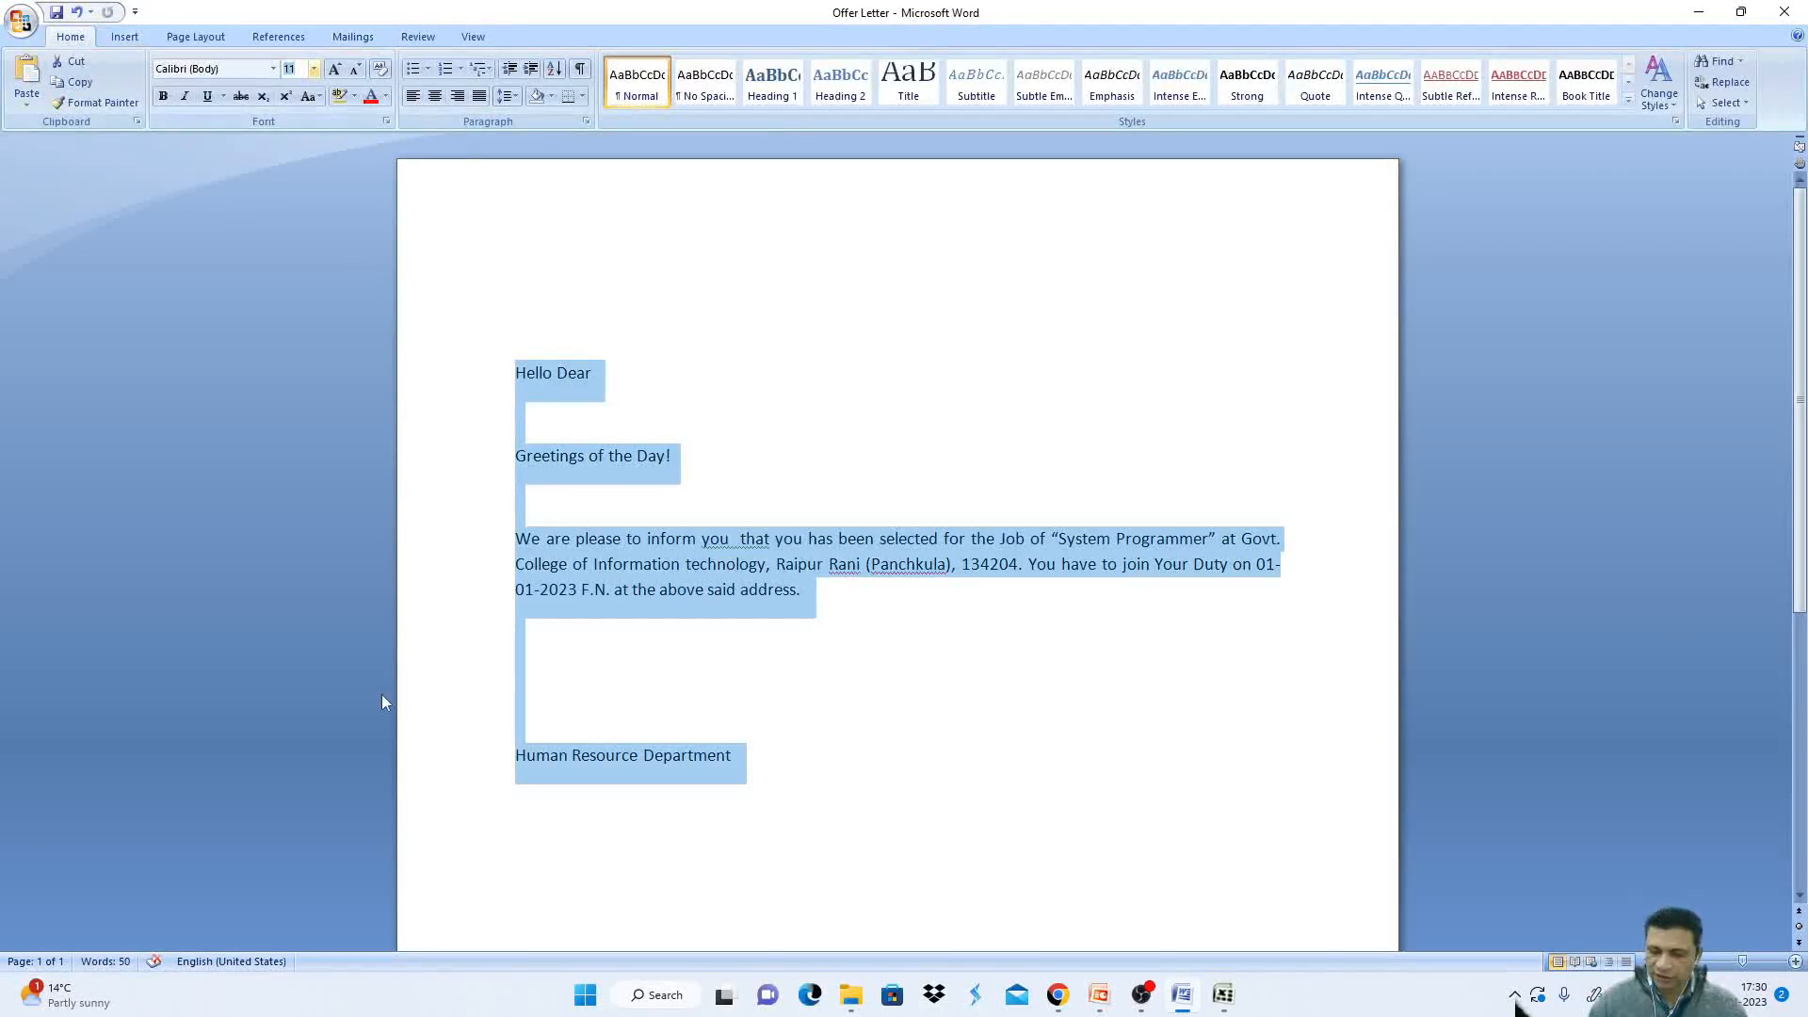
pyautogui.write('14')
pyautogui.press('Return')
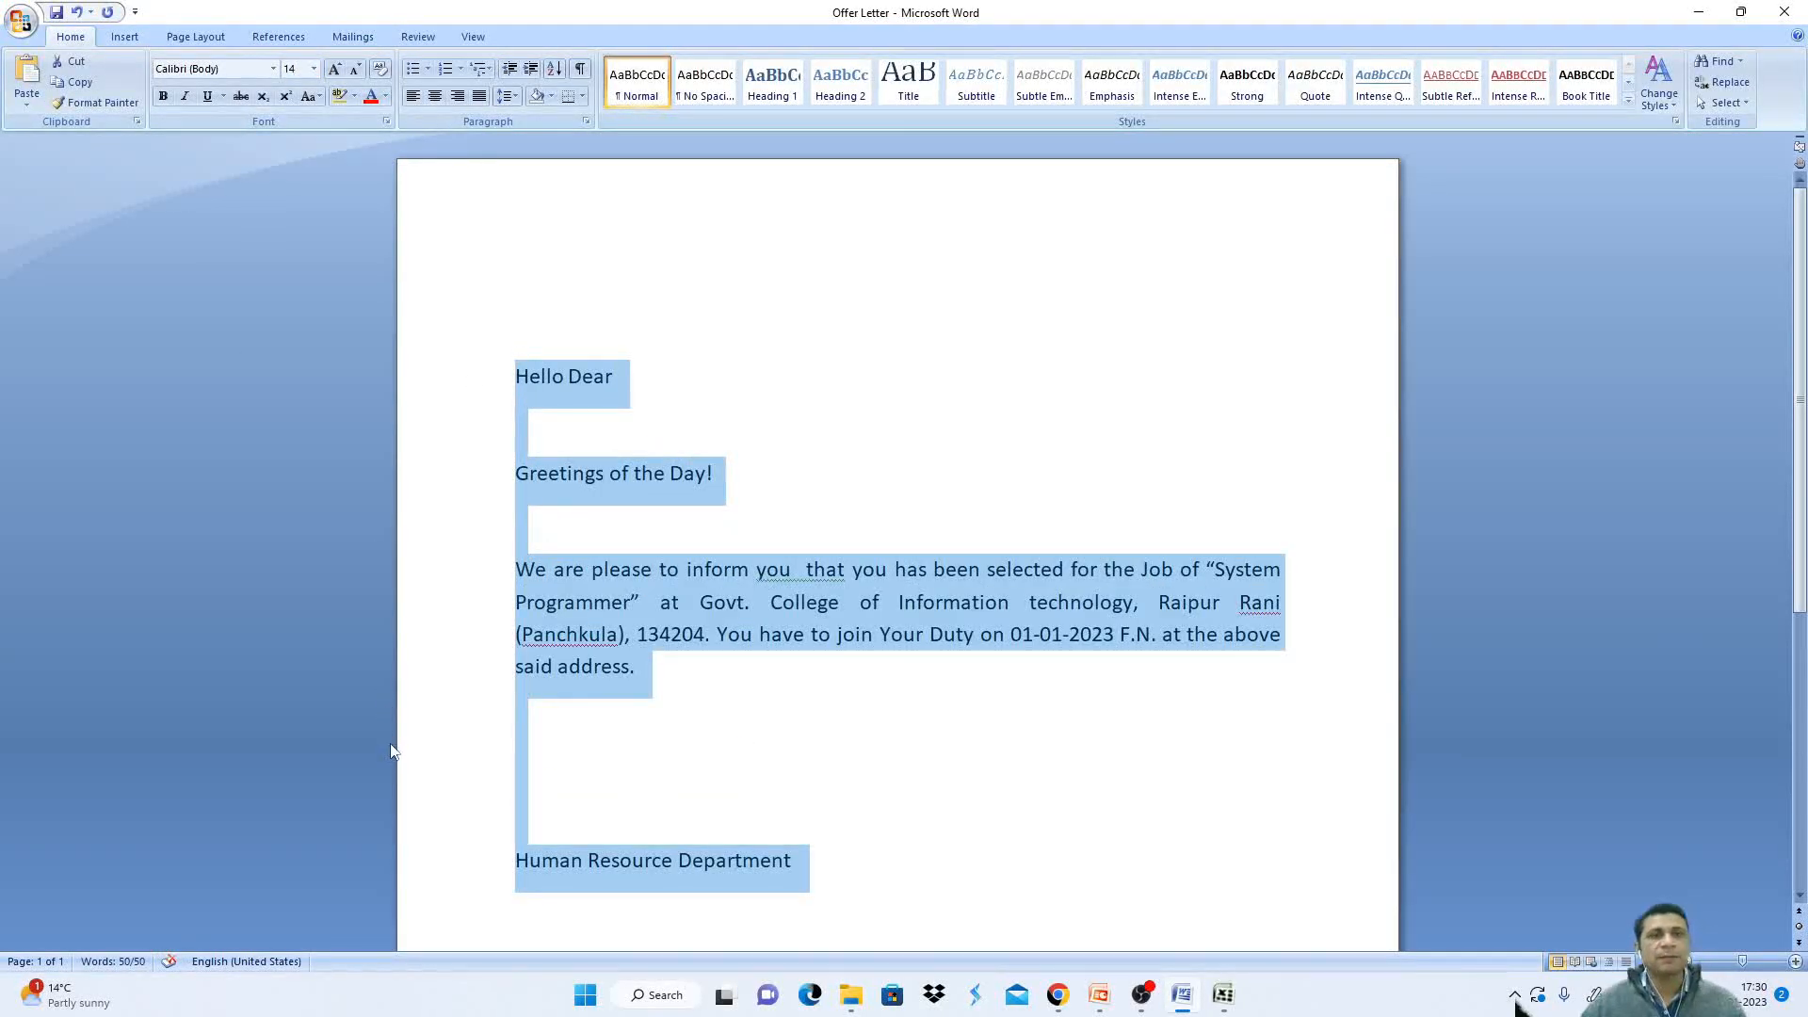
pyautogui.click(657, 491)
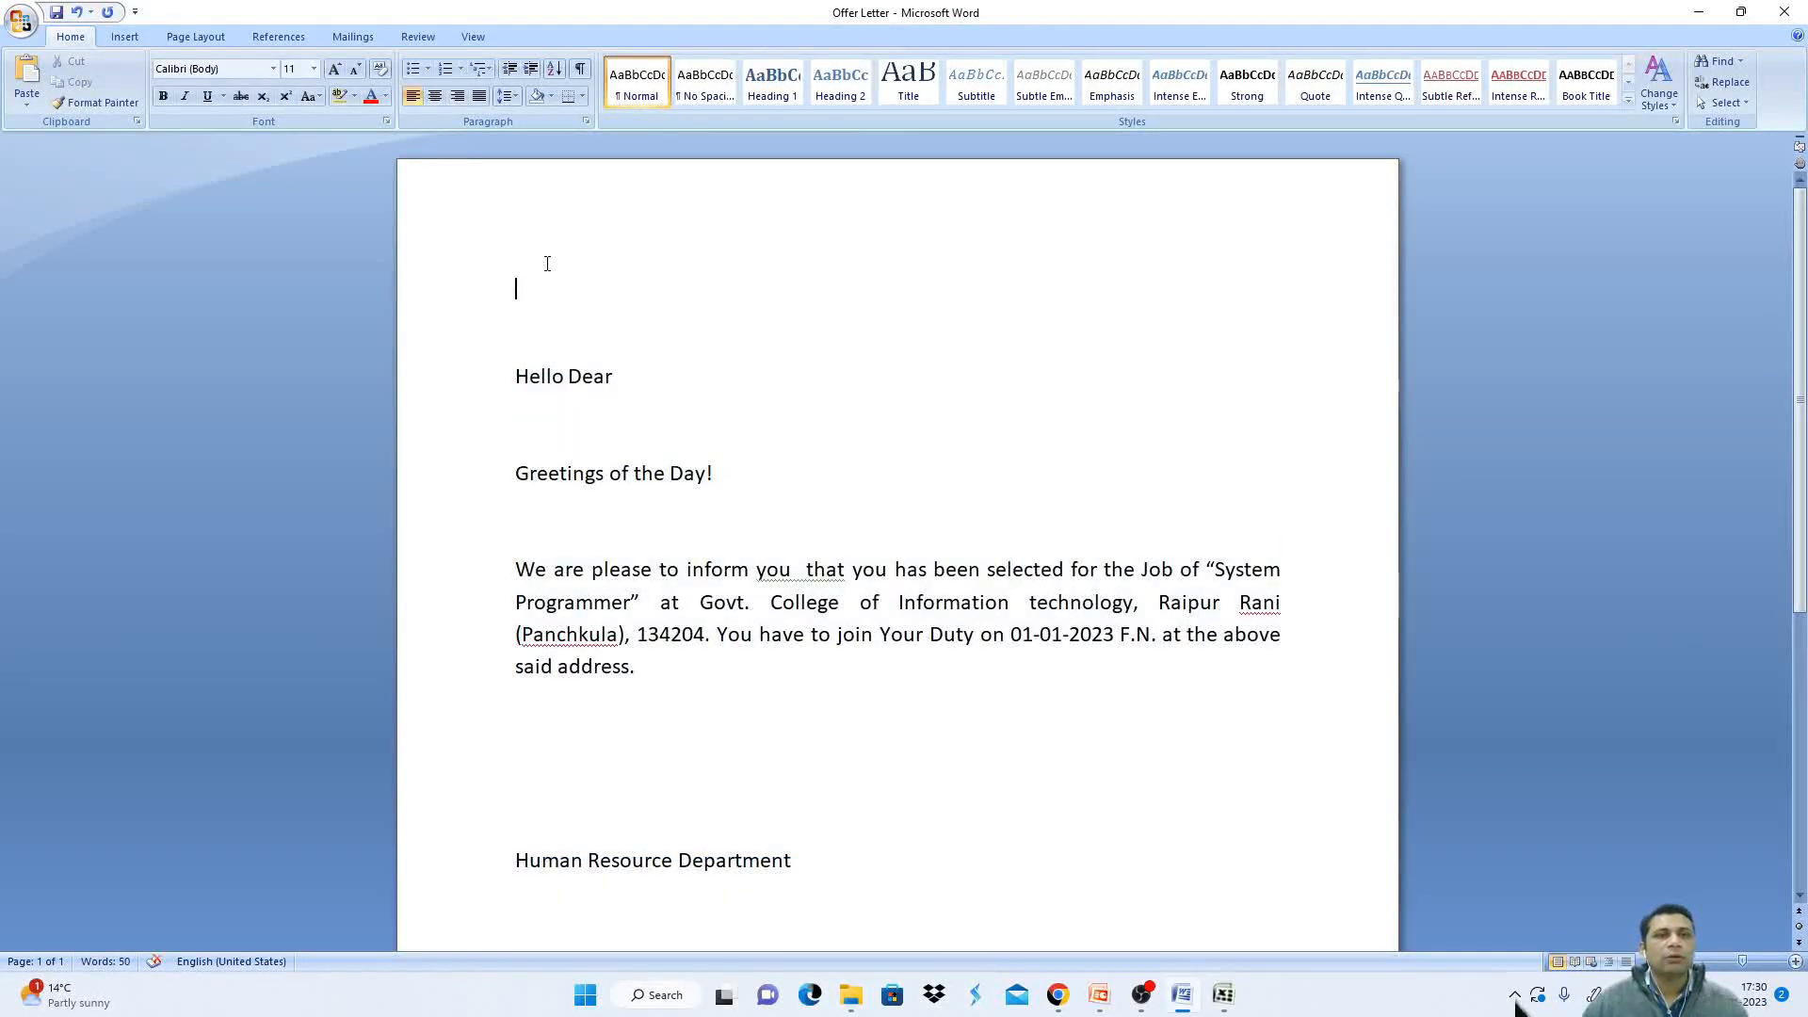
# - Recheck the Address Book list and attach its Sheet1$ table, with first row as column headers, as the letter's existing recipient list
pyautogui.click(1222, 996)
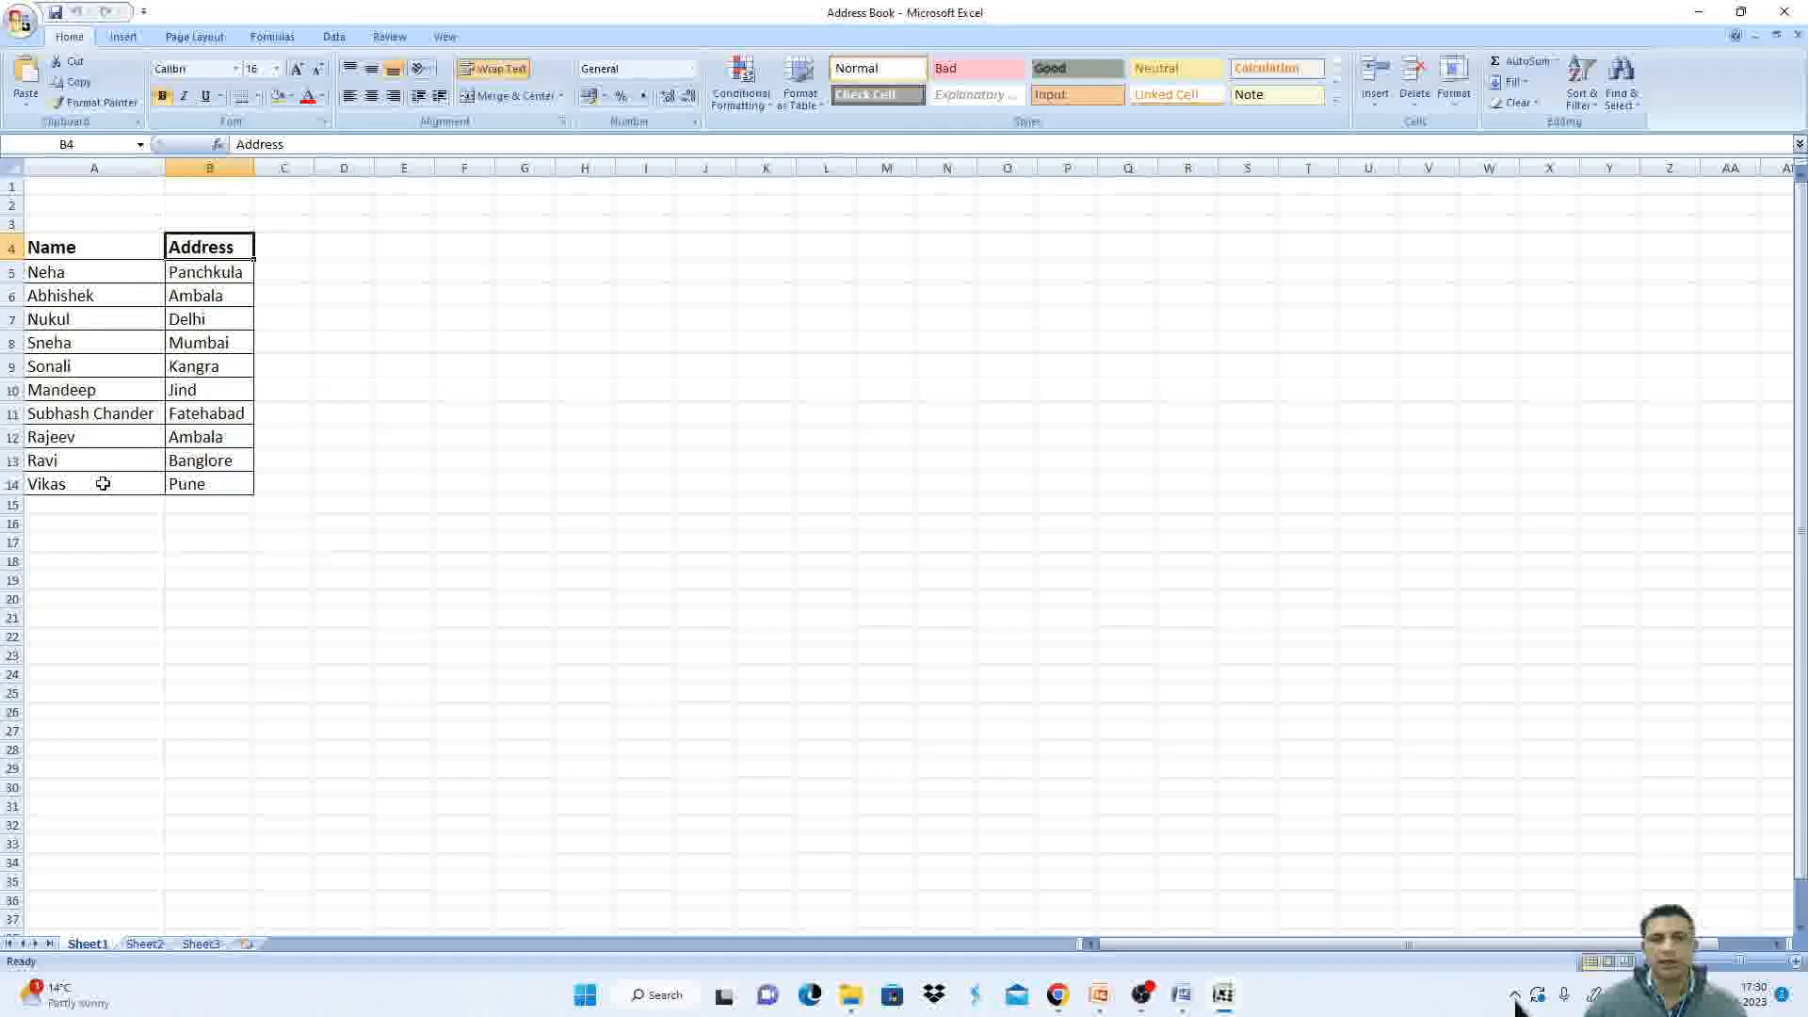
pyautogui.click(1181, 994)
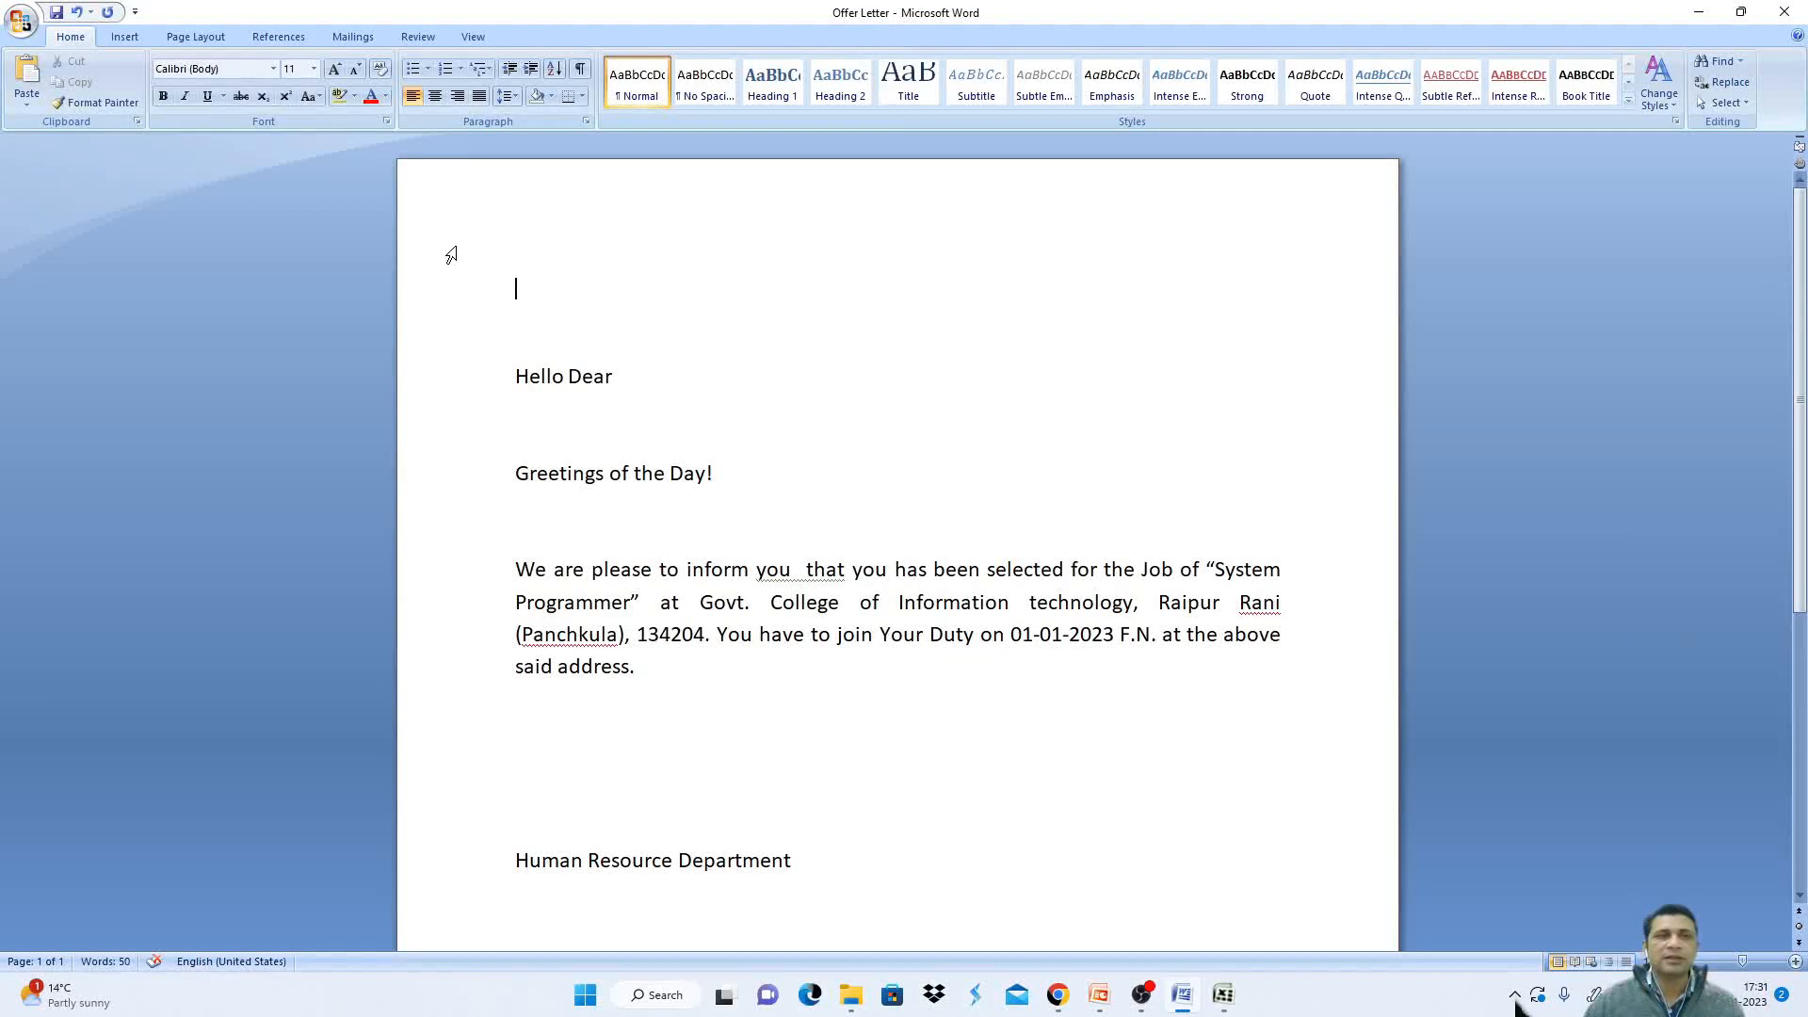
pyautogui.click(353, 38)
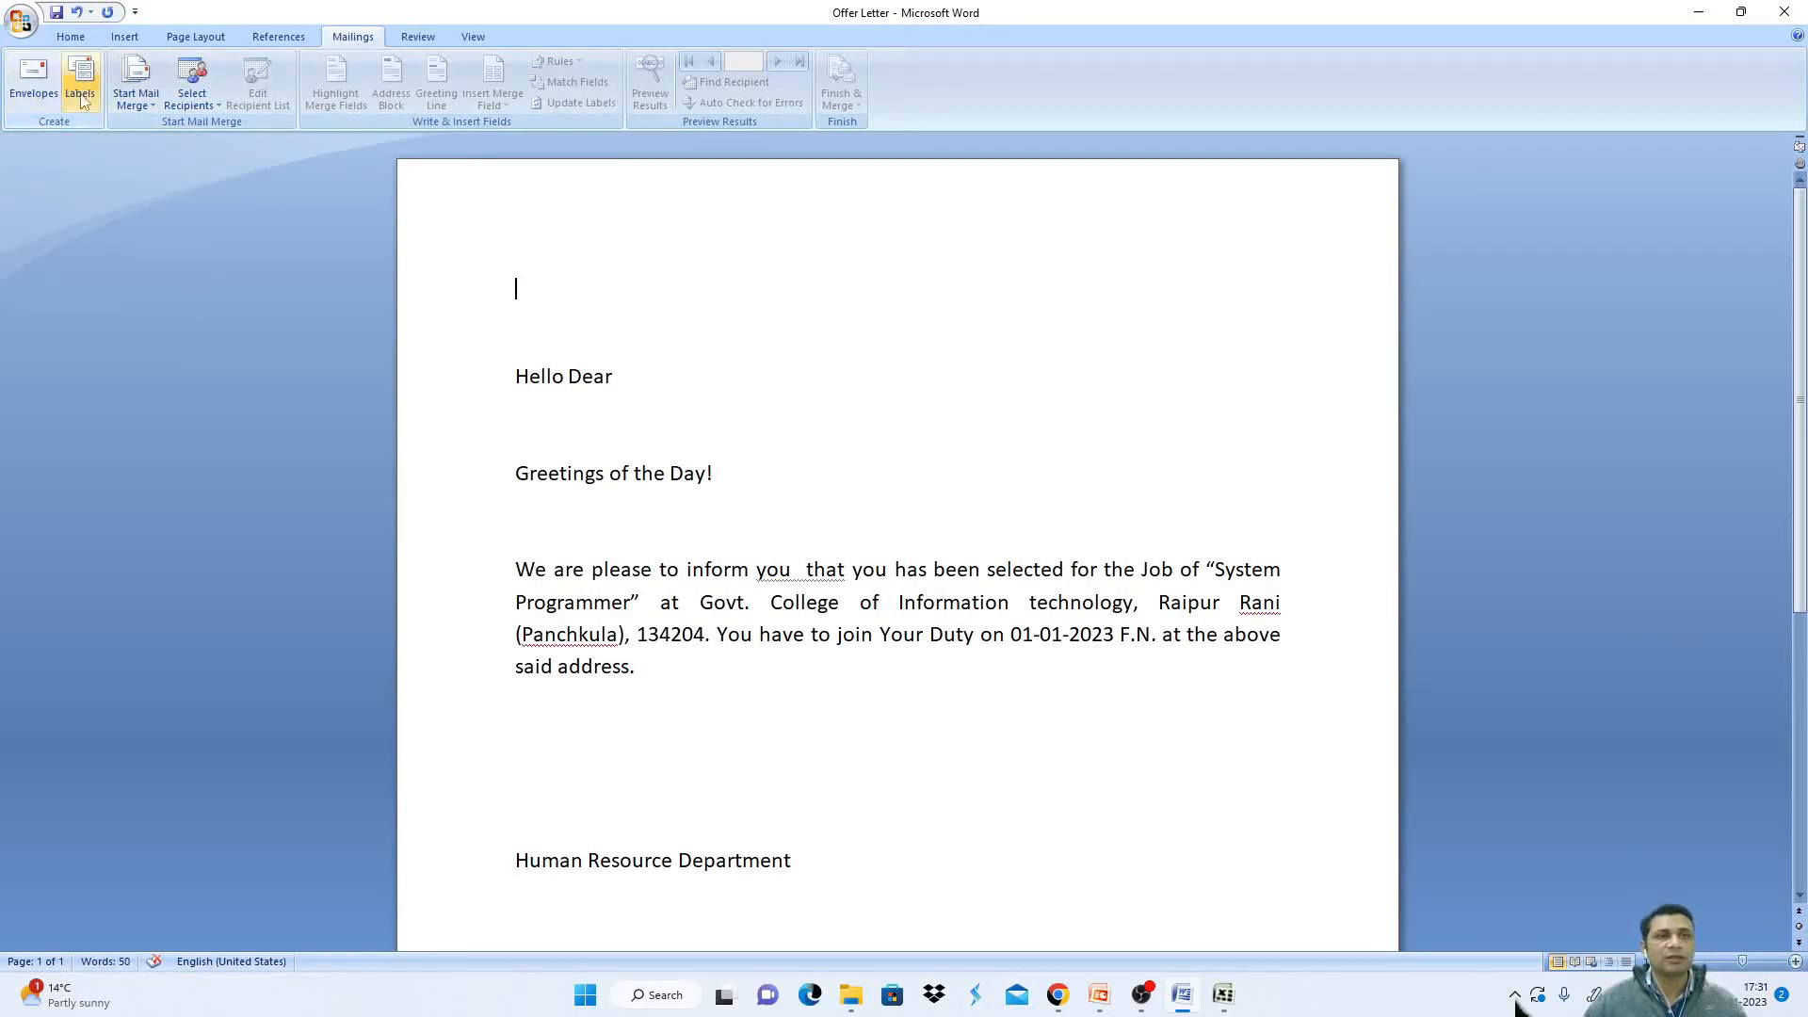
pyautogui.click(217, 110)
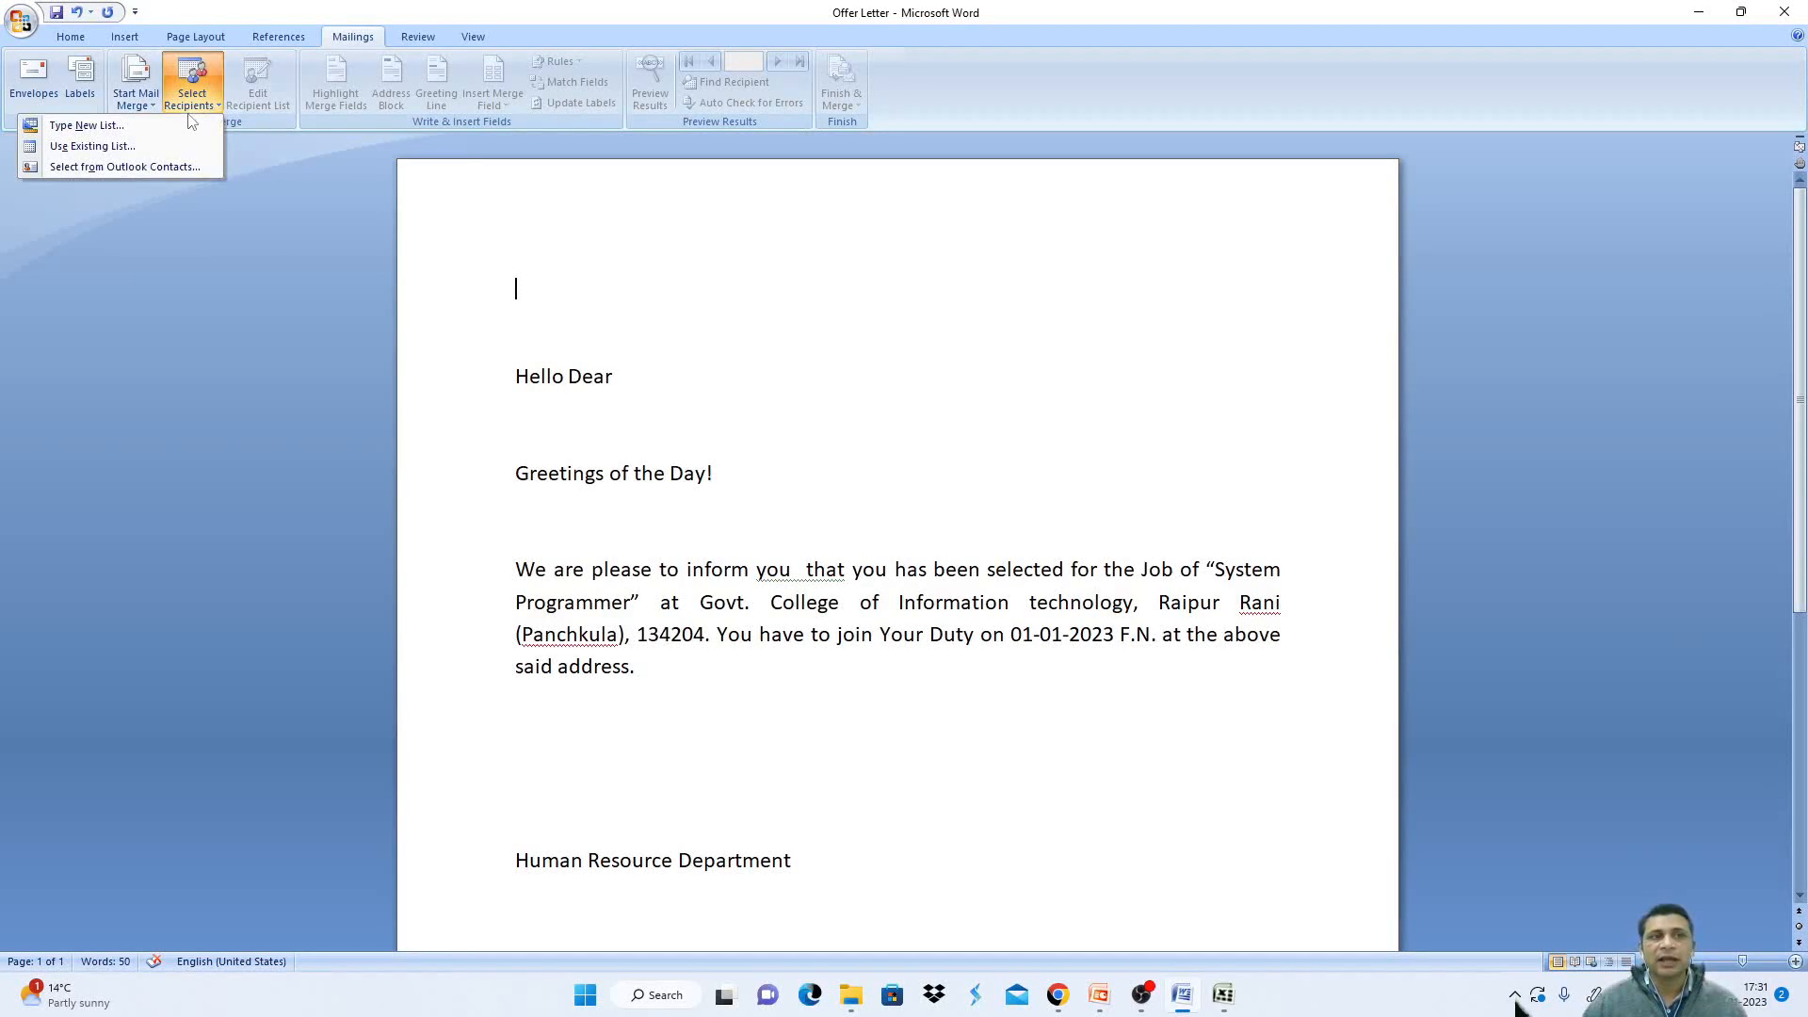
pyautogui.click(133, 149)
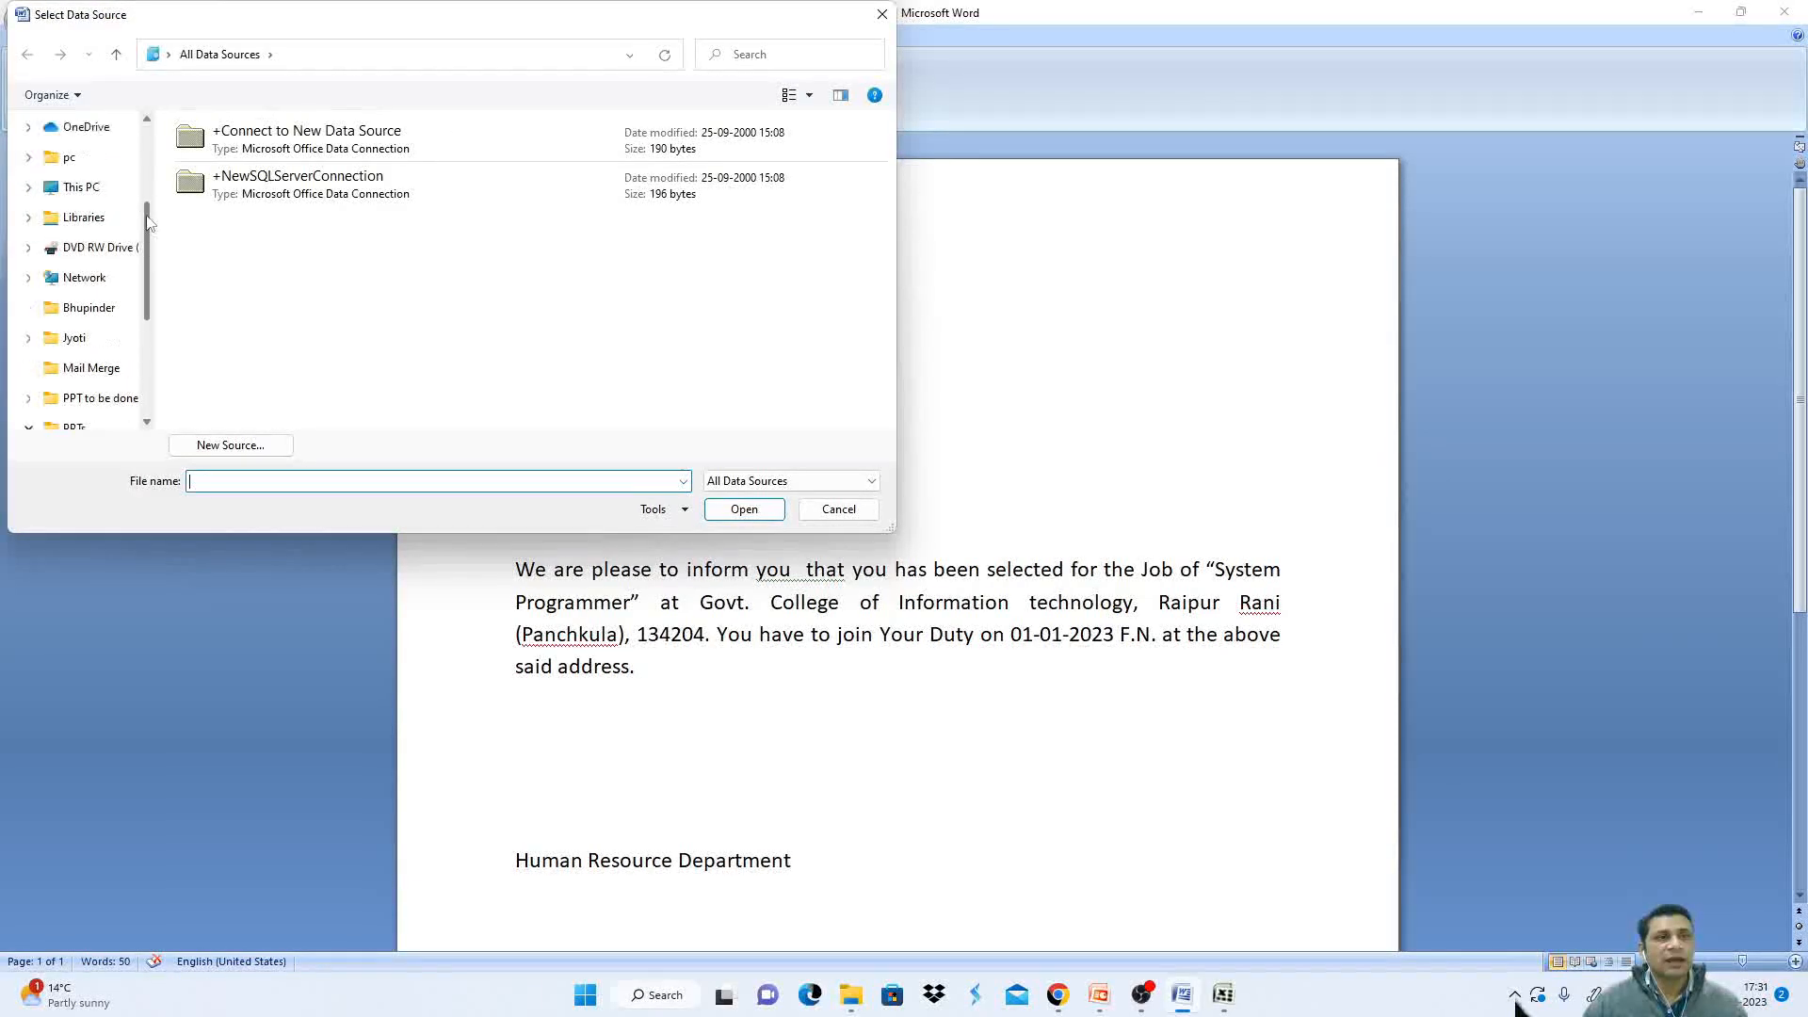
pyautogui.moveTo(146, 154); pyautogui.dragTo(142, 145)
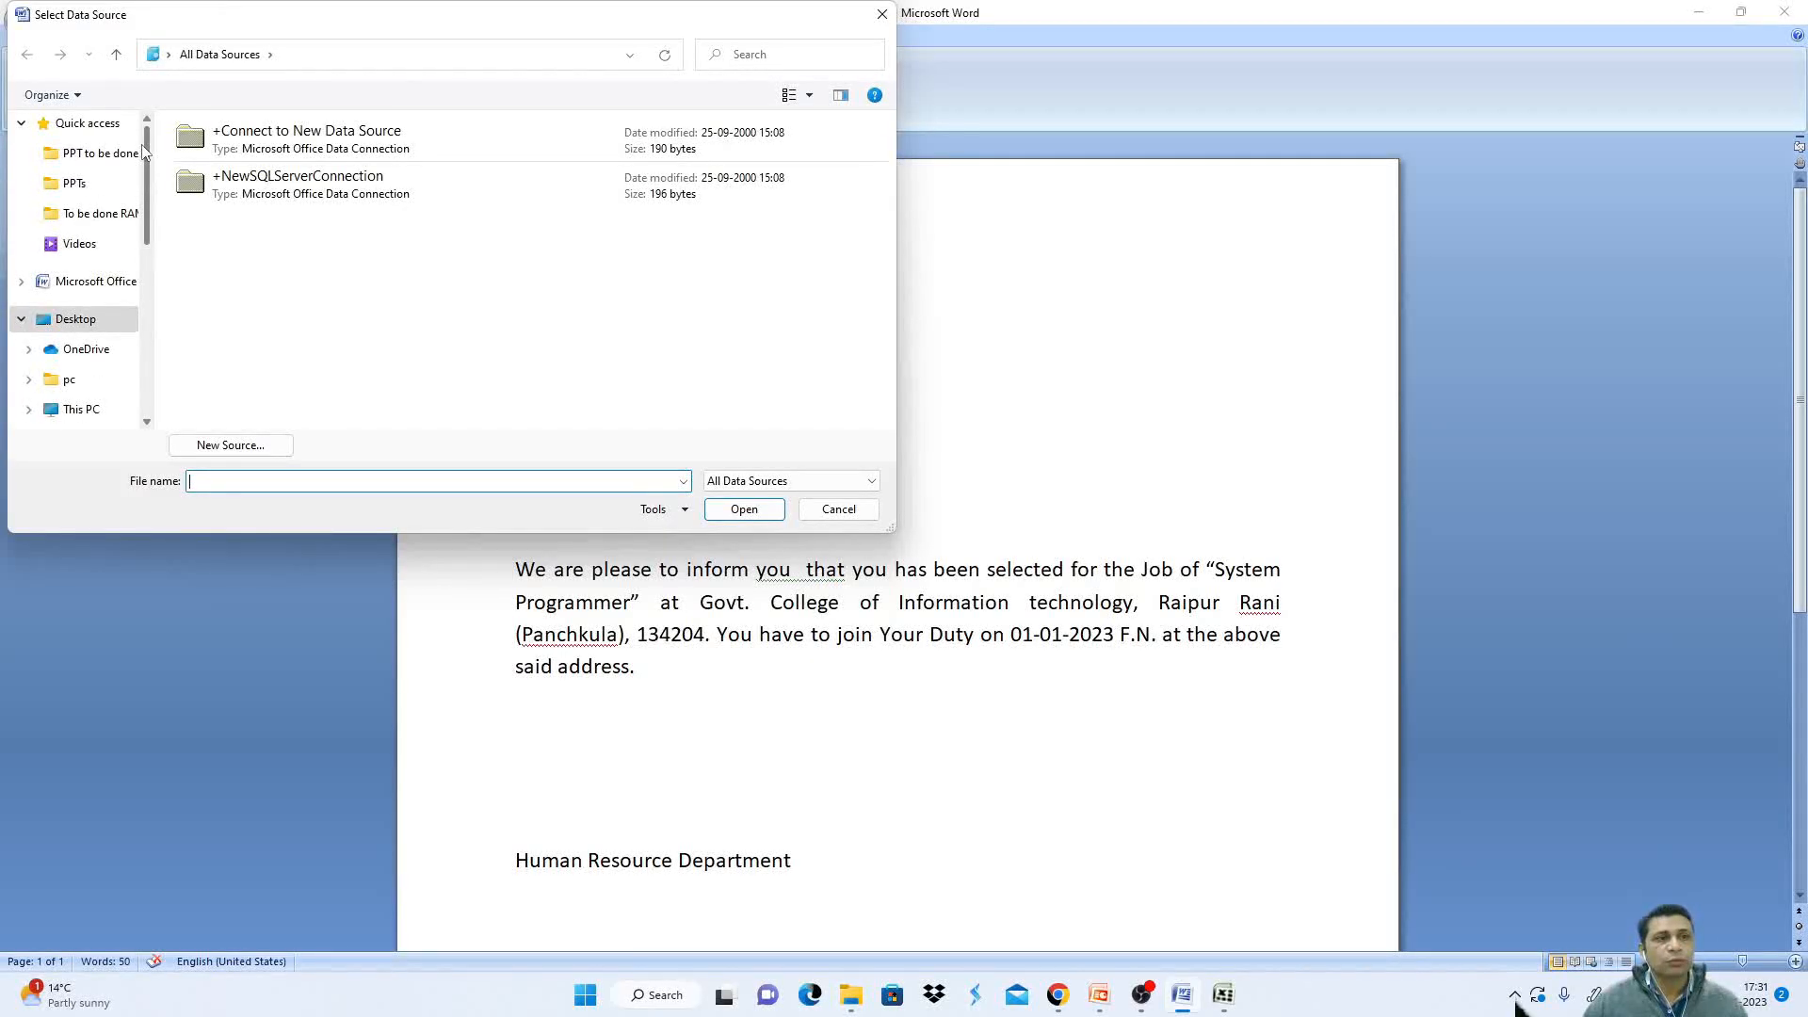
pyautogui.moveTo(148, 174); pyautogui.dragTo(151, 268)
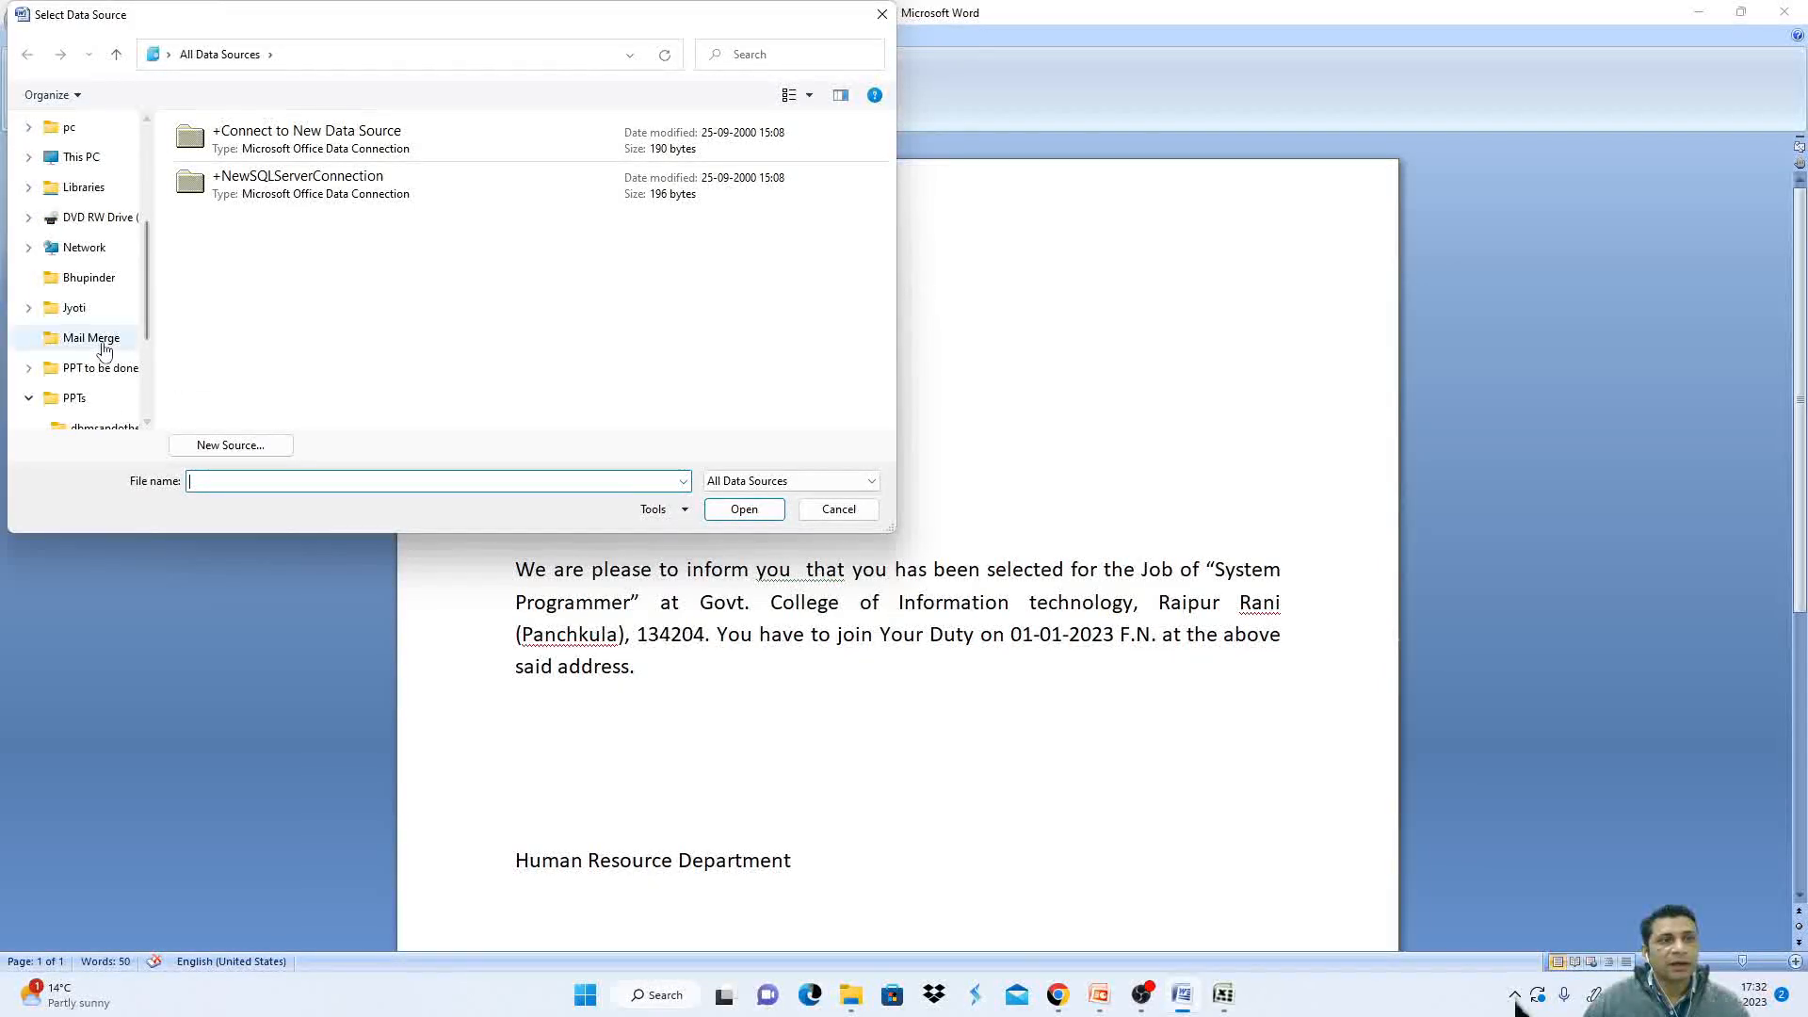
pyautogui.click(91, 339)
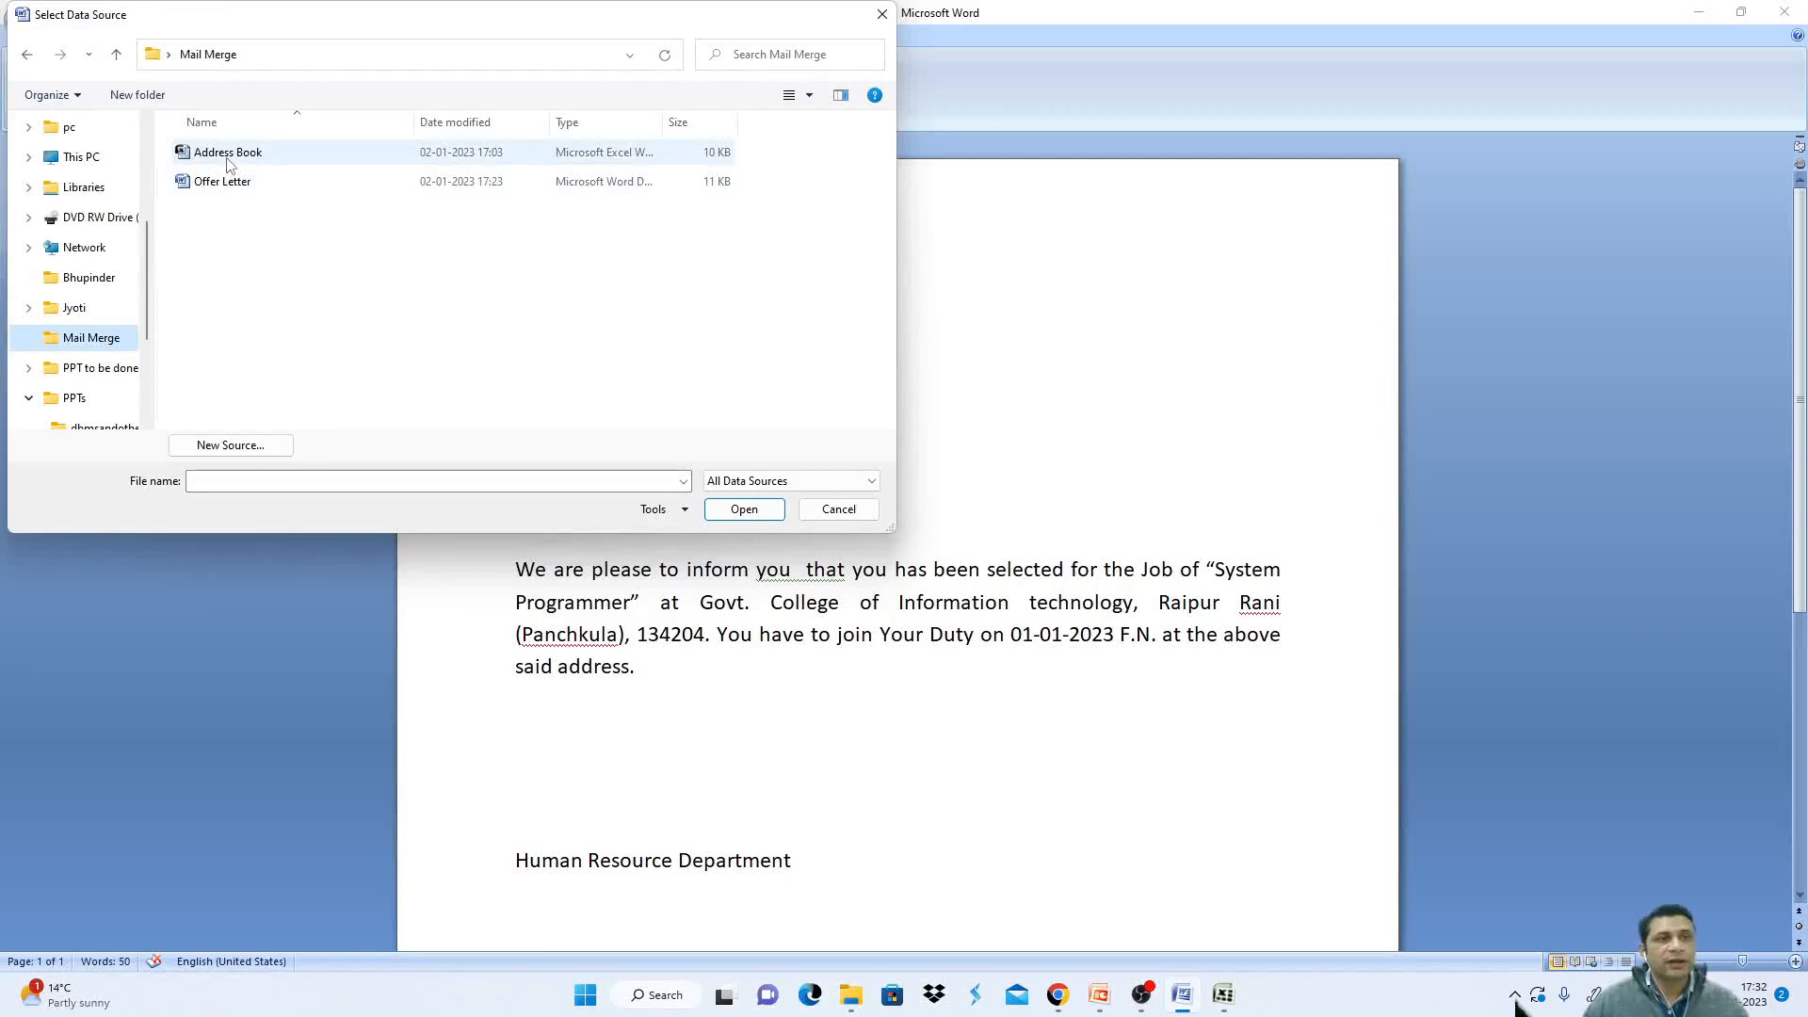
pyautogui.doubleClick(227, 158)
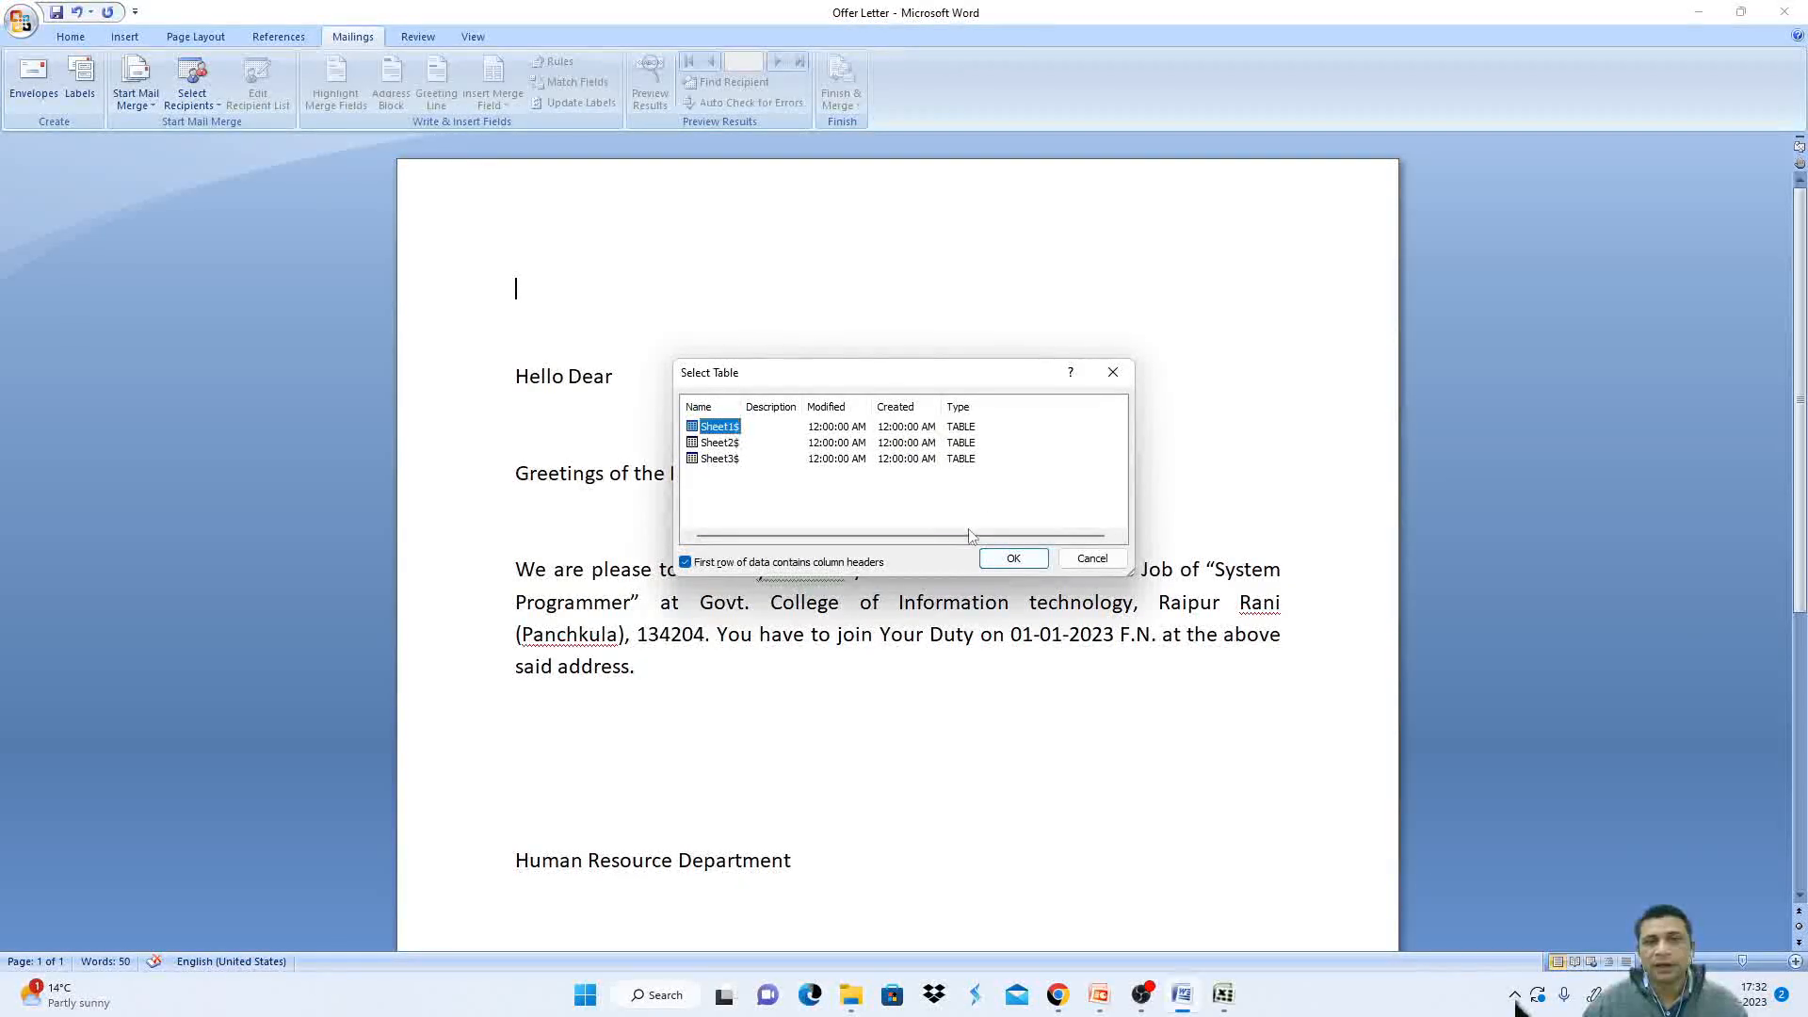
pyautogui.click(1011, 560)
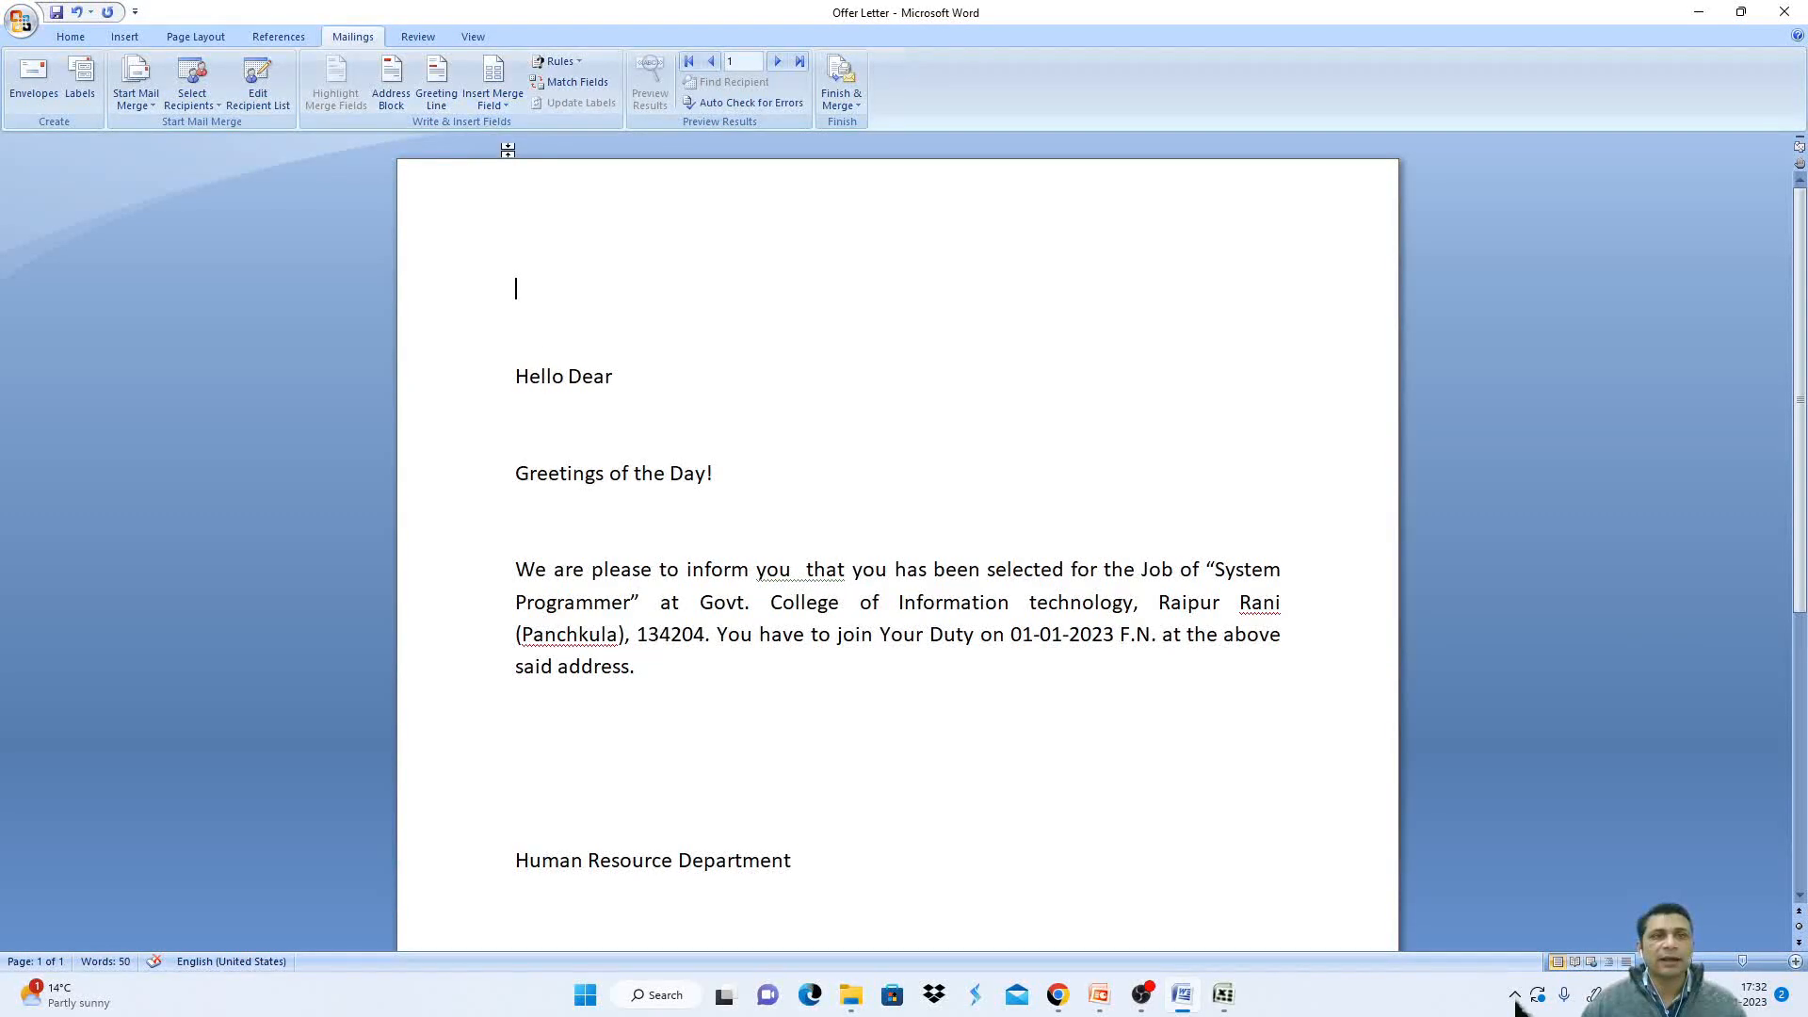
# - Compare the letter's available merge fields with the Name and Address headers in the Address Book workbook in Excel, and return to Word
pyautogui.click(509, 107)
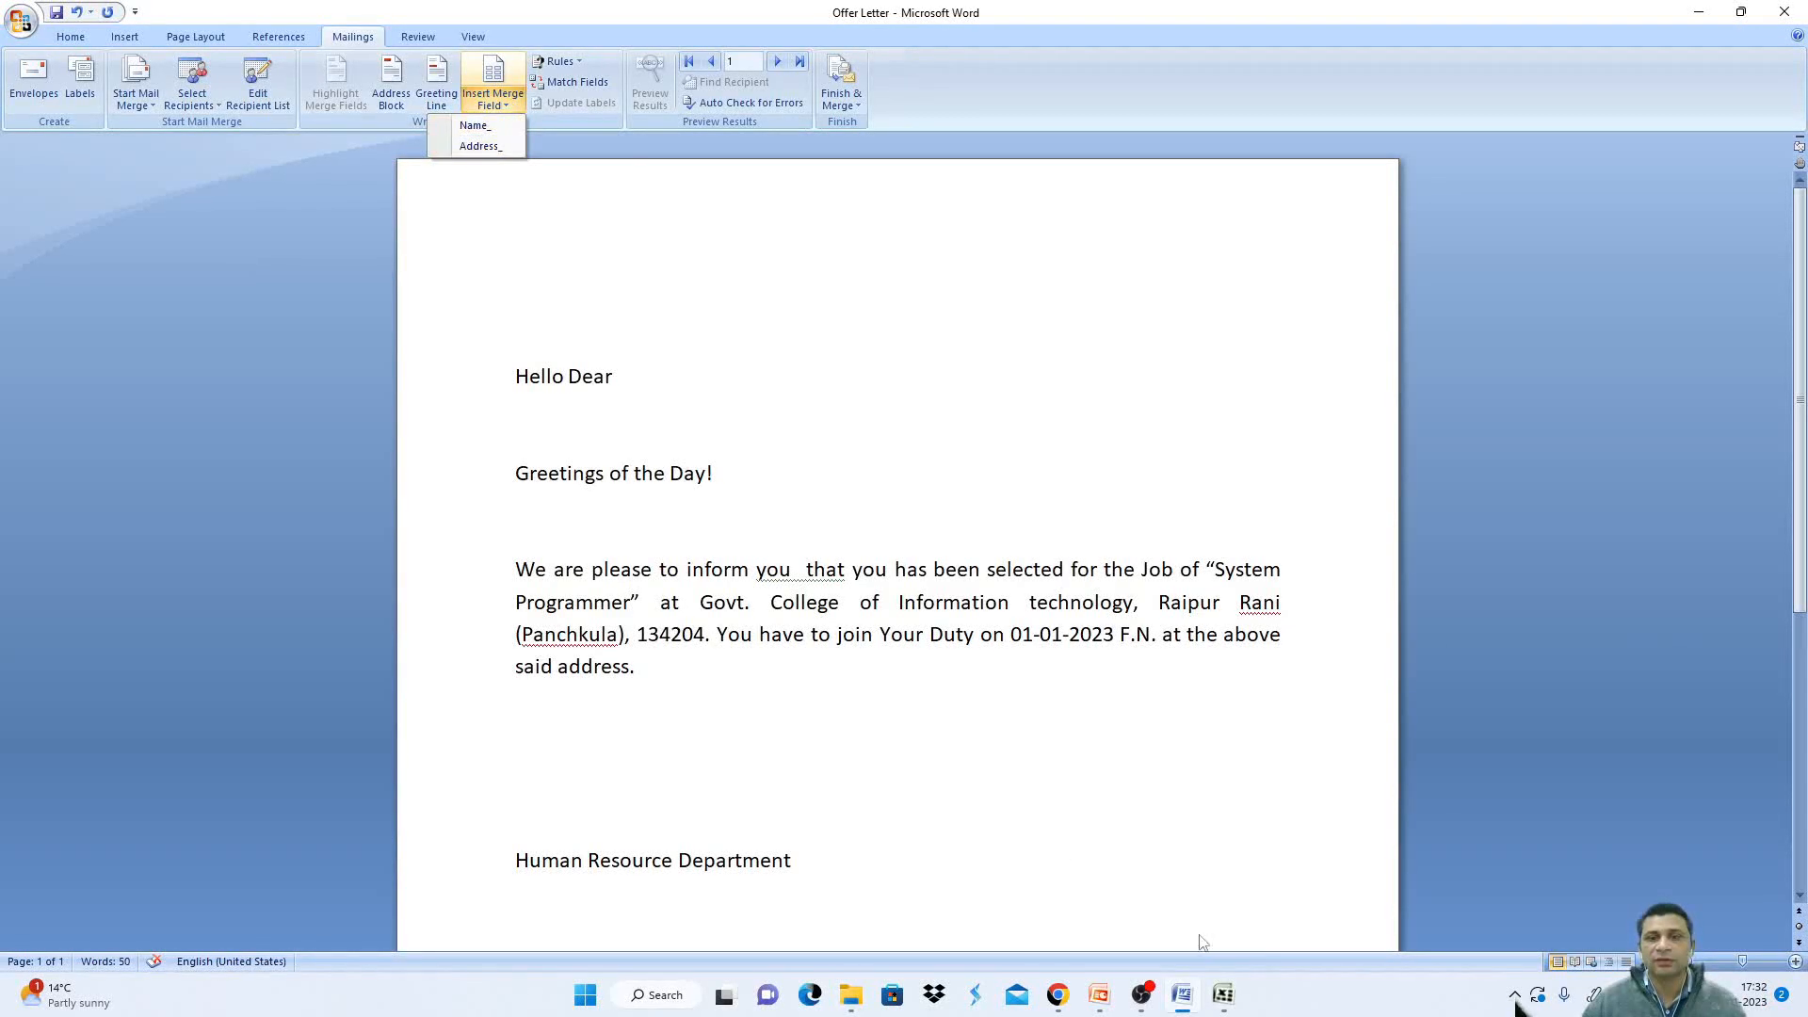
pyautogui.click(1222, 995)
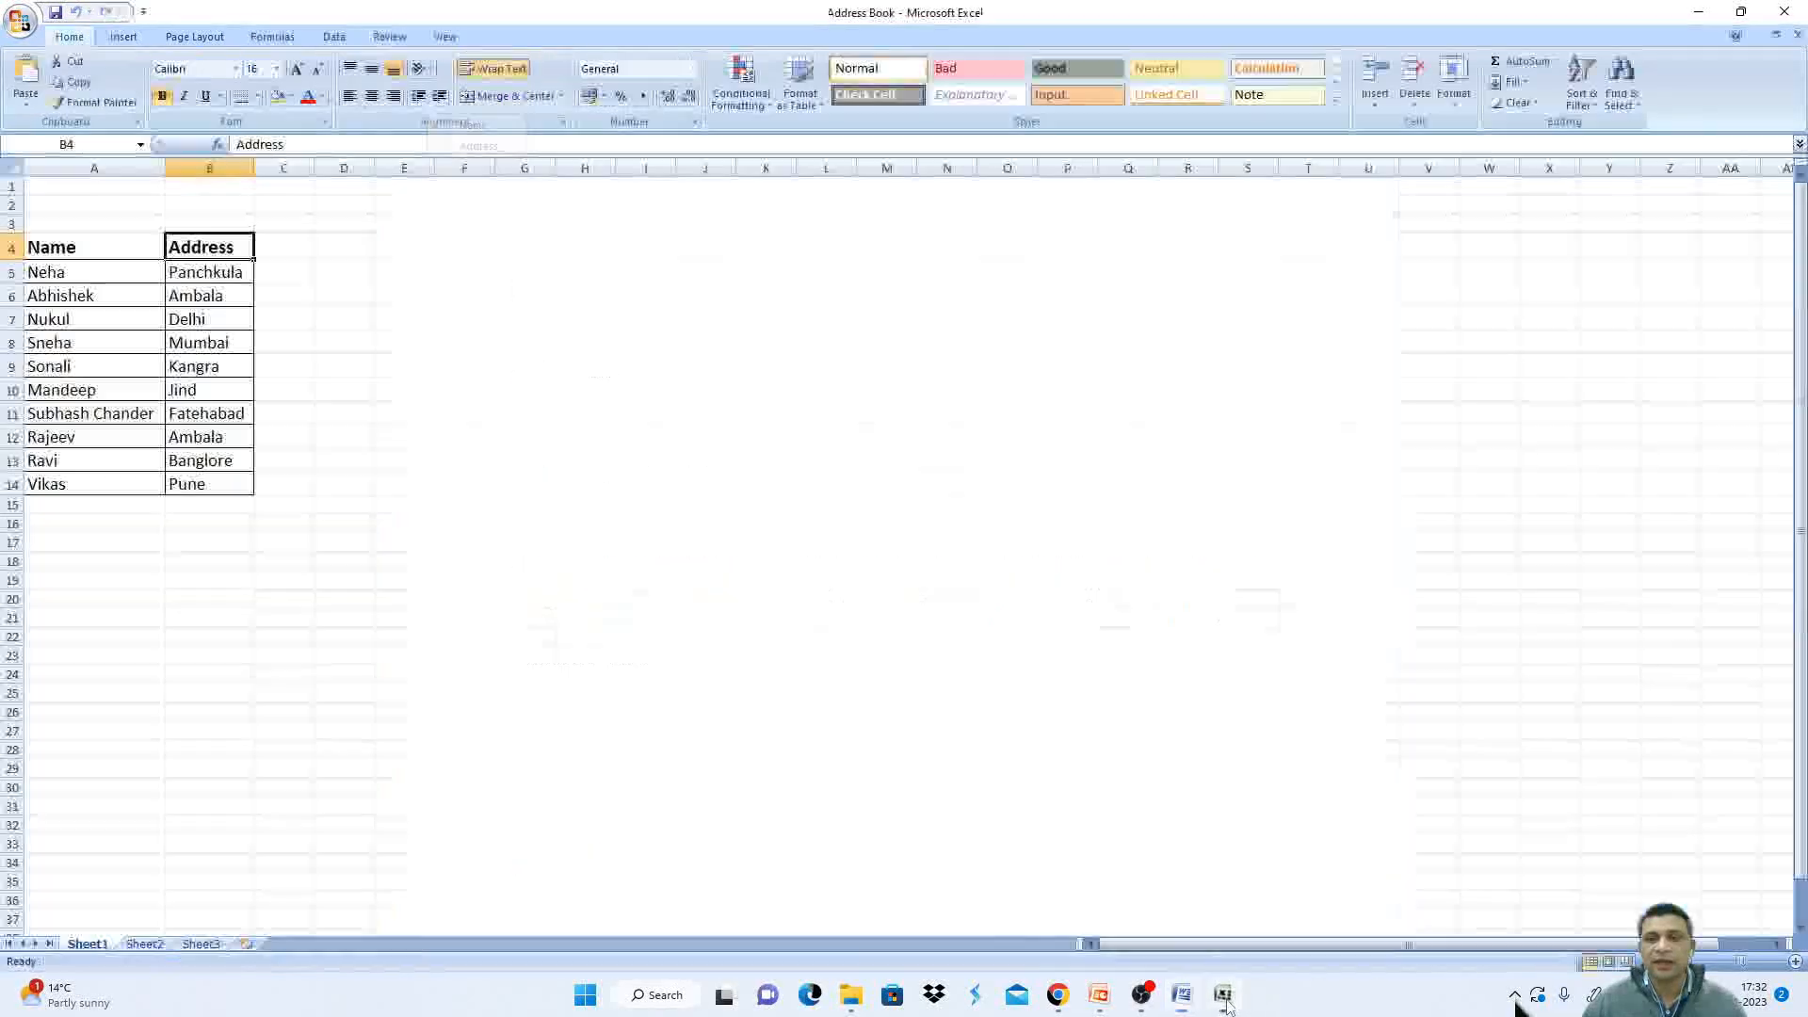
pyautogui.click(66, 247)
pyautogui.click(207, 248)
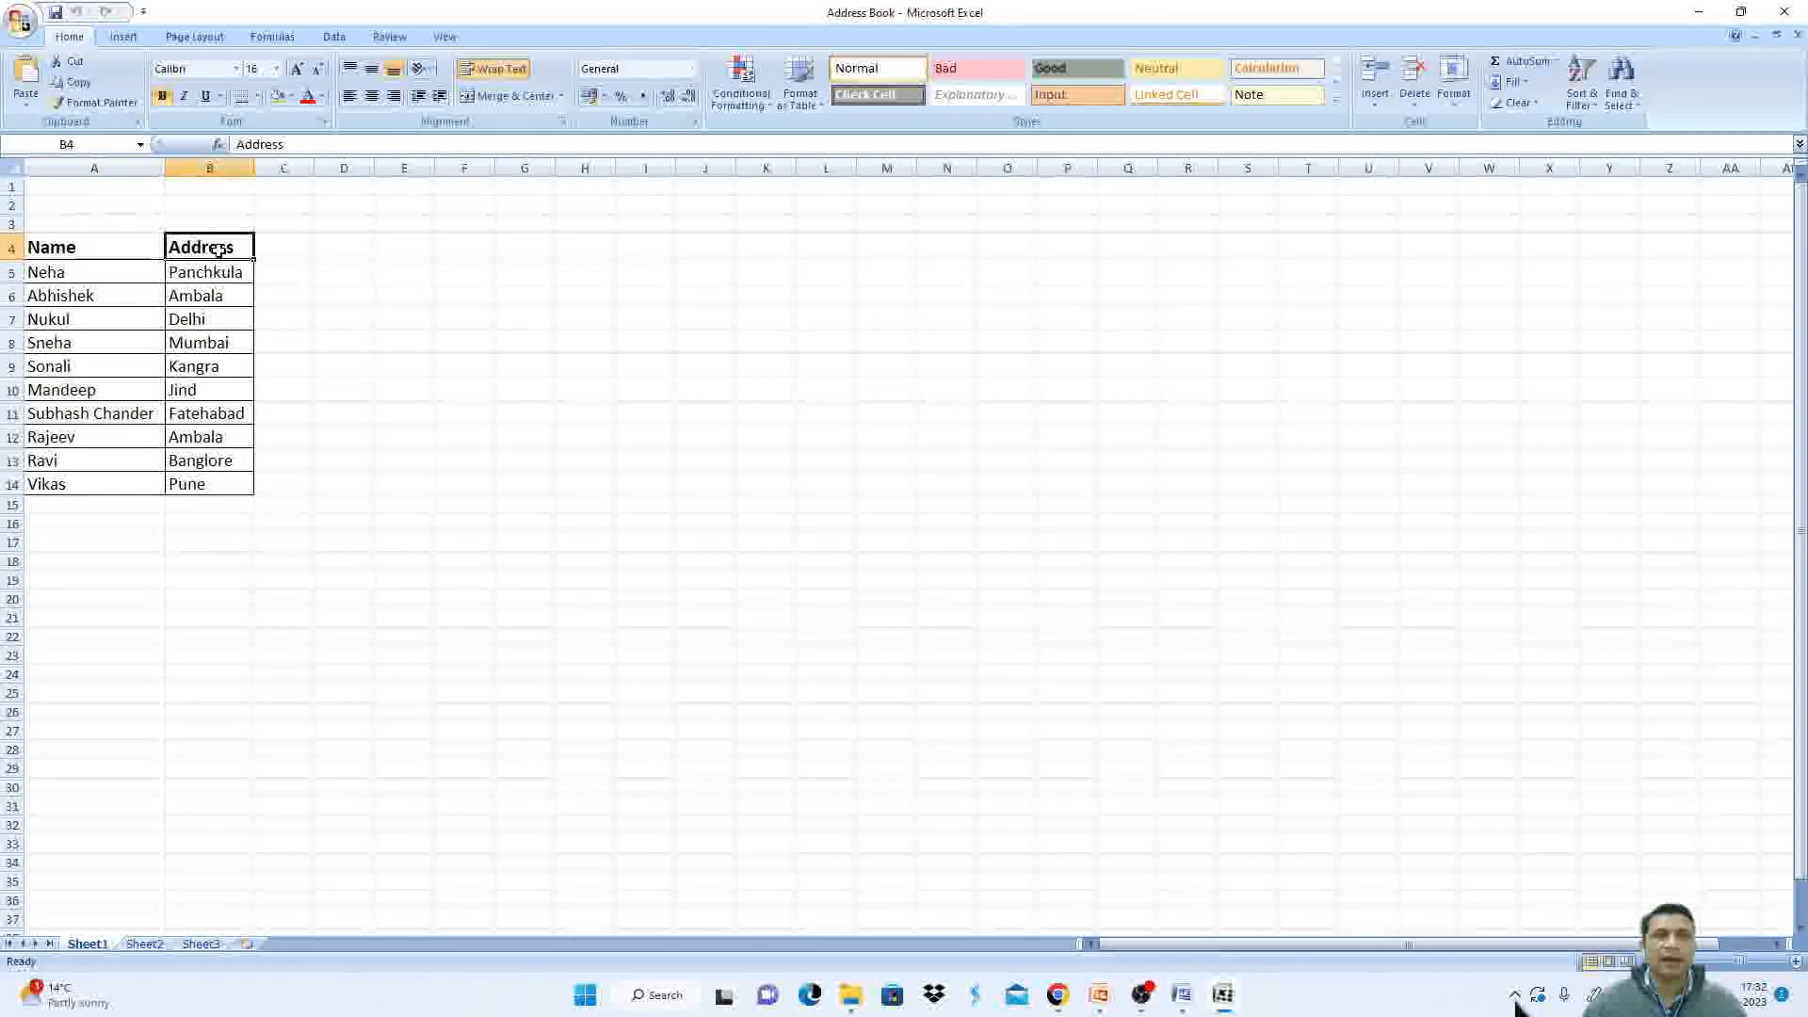
pyautogui.click(1182, 995)
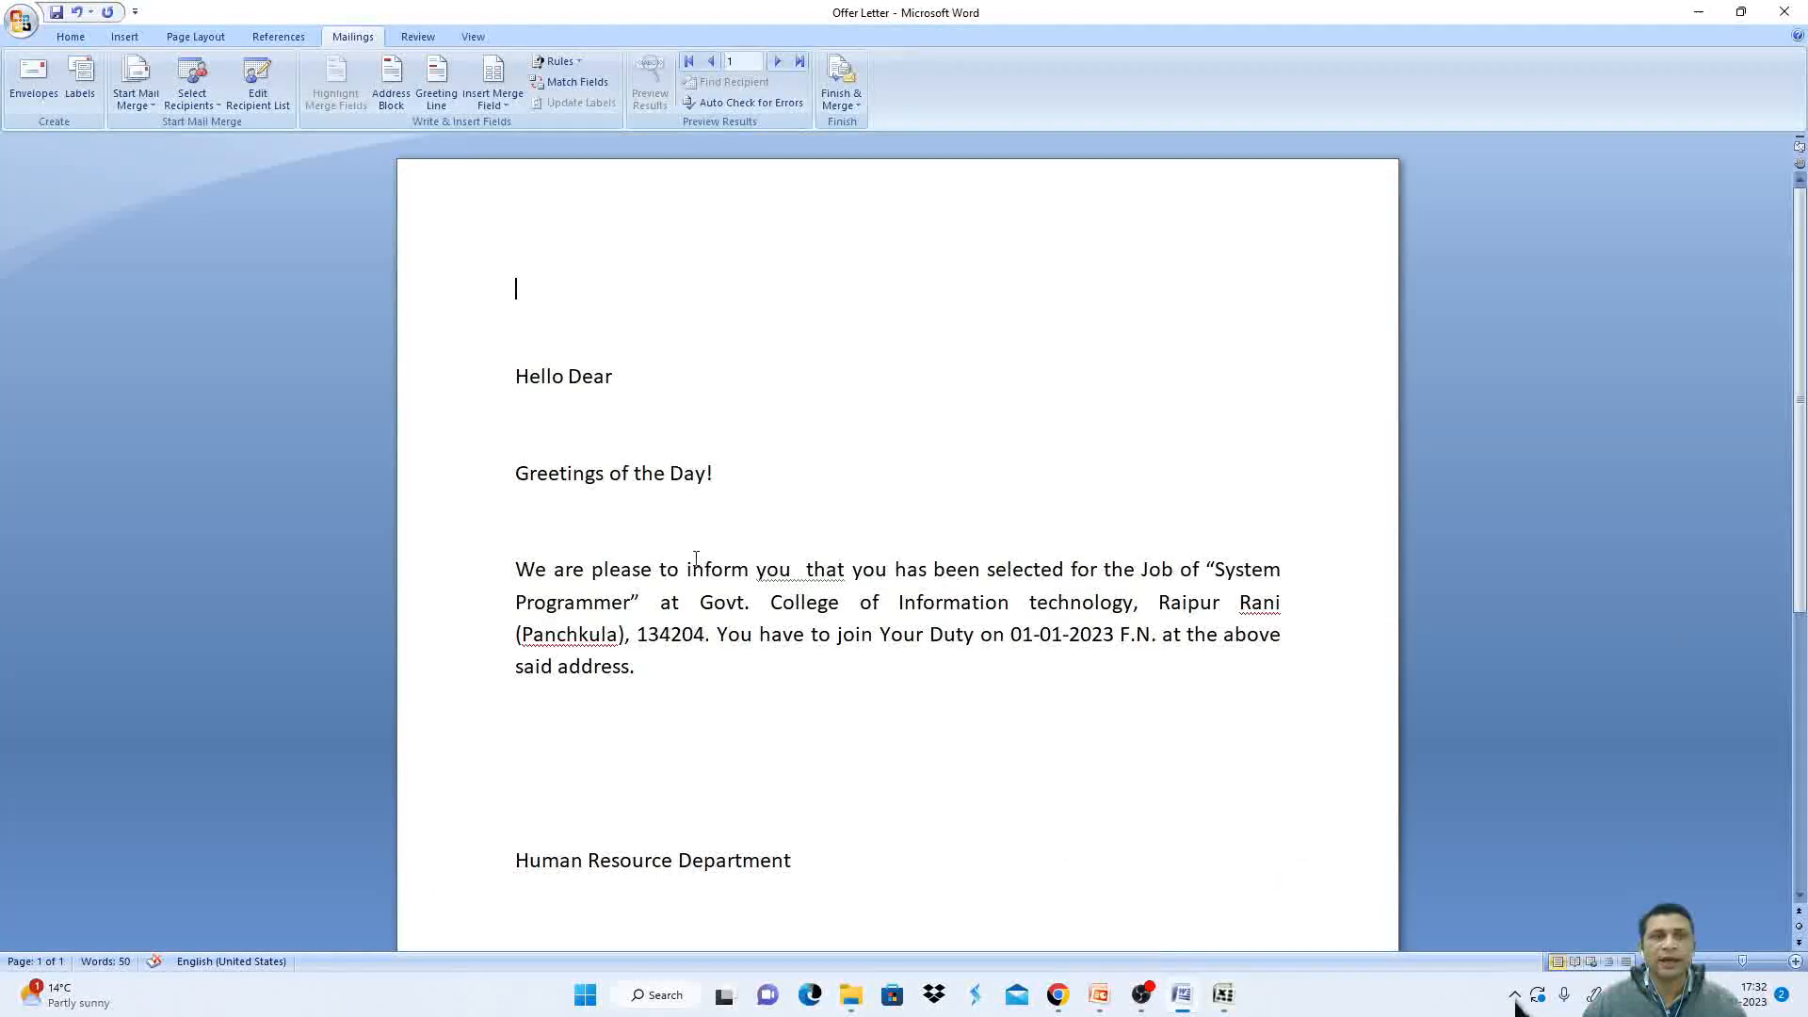
# - Enter "To" on the empty line above the "Hello Dear" greeting and start a new line below it
pyautogui.click(493, 102)
pyautogui.click(588, 261)
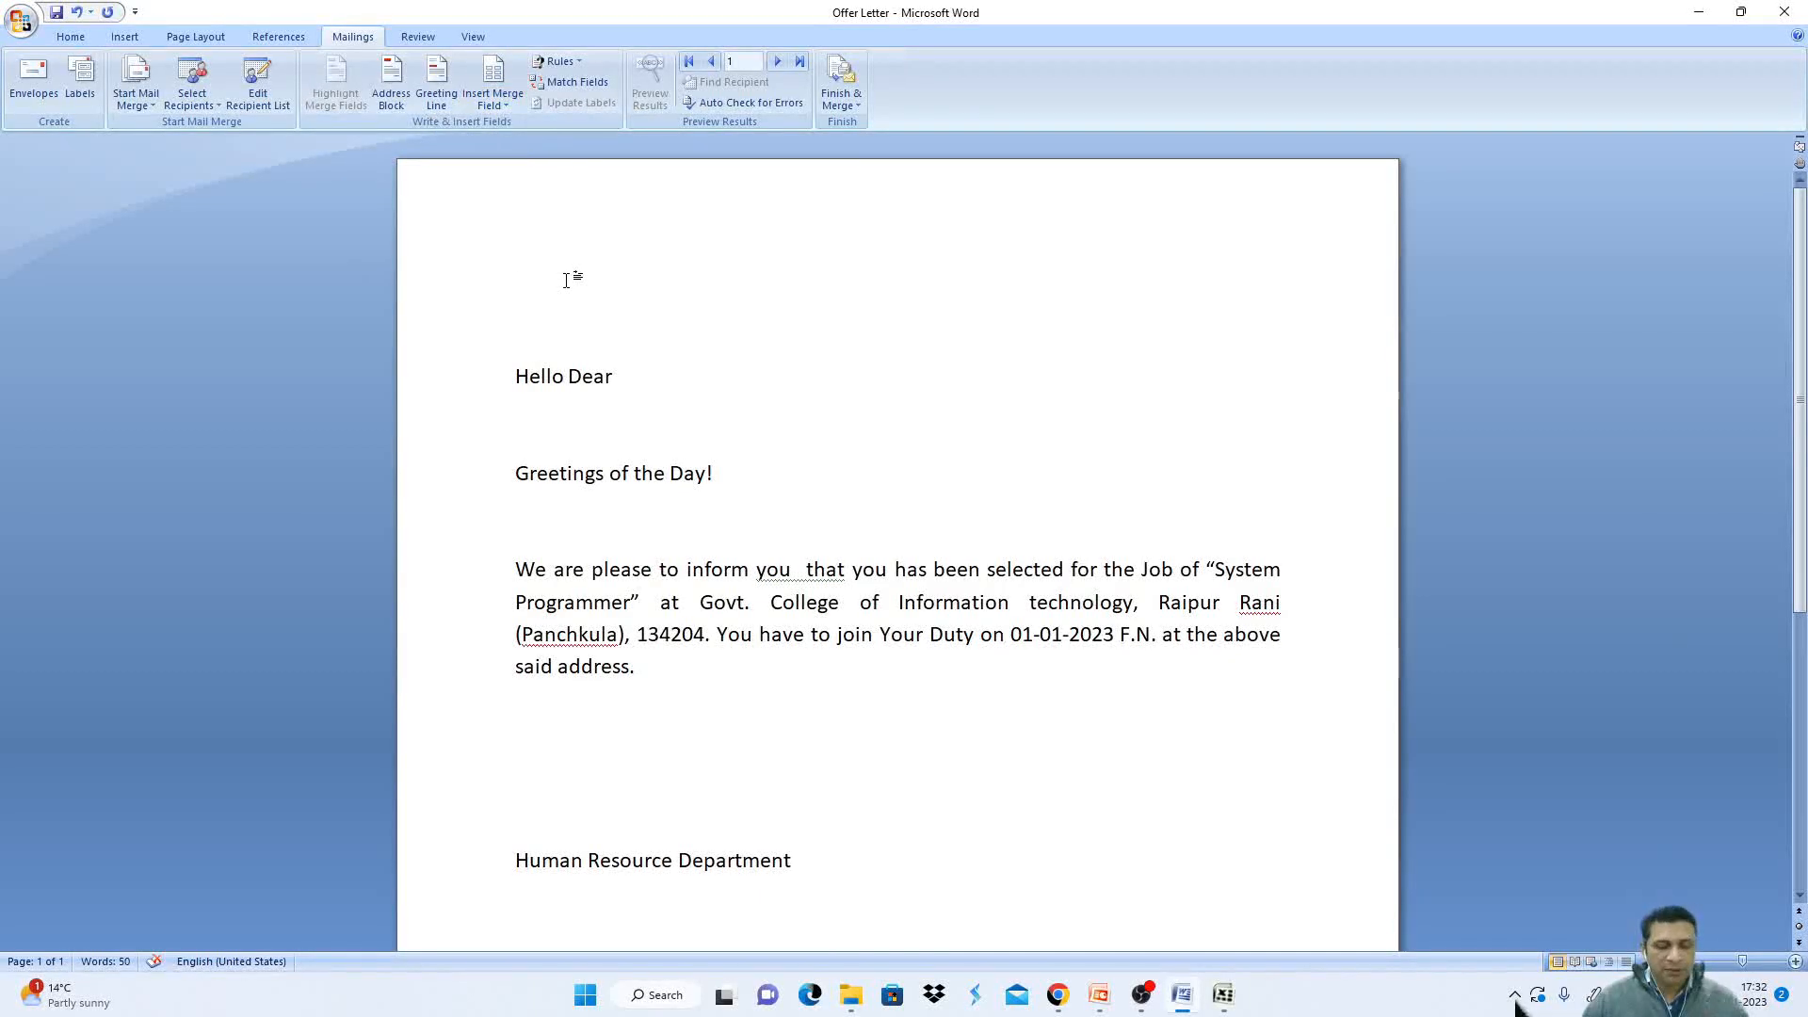
pyautogui.write('TO')
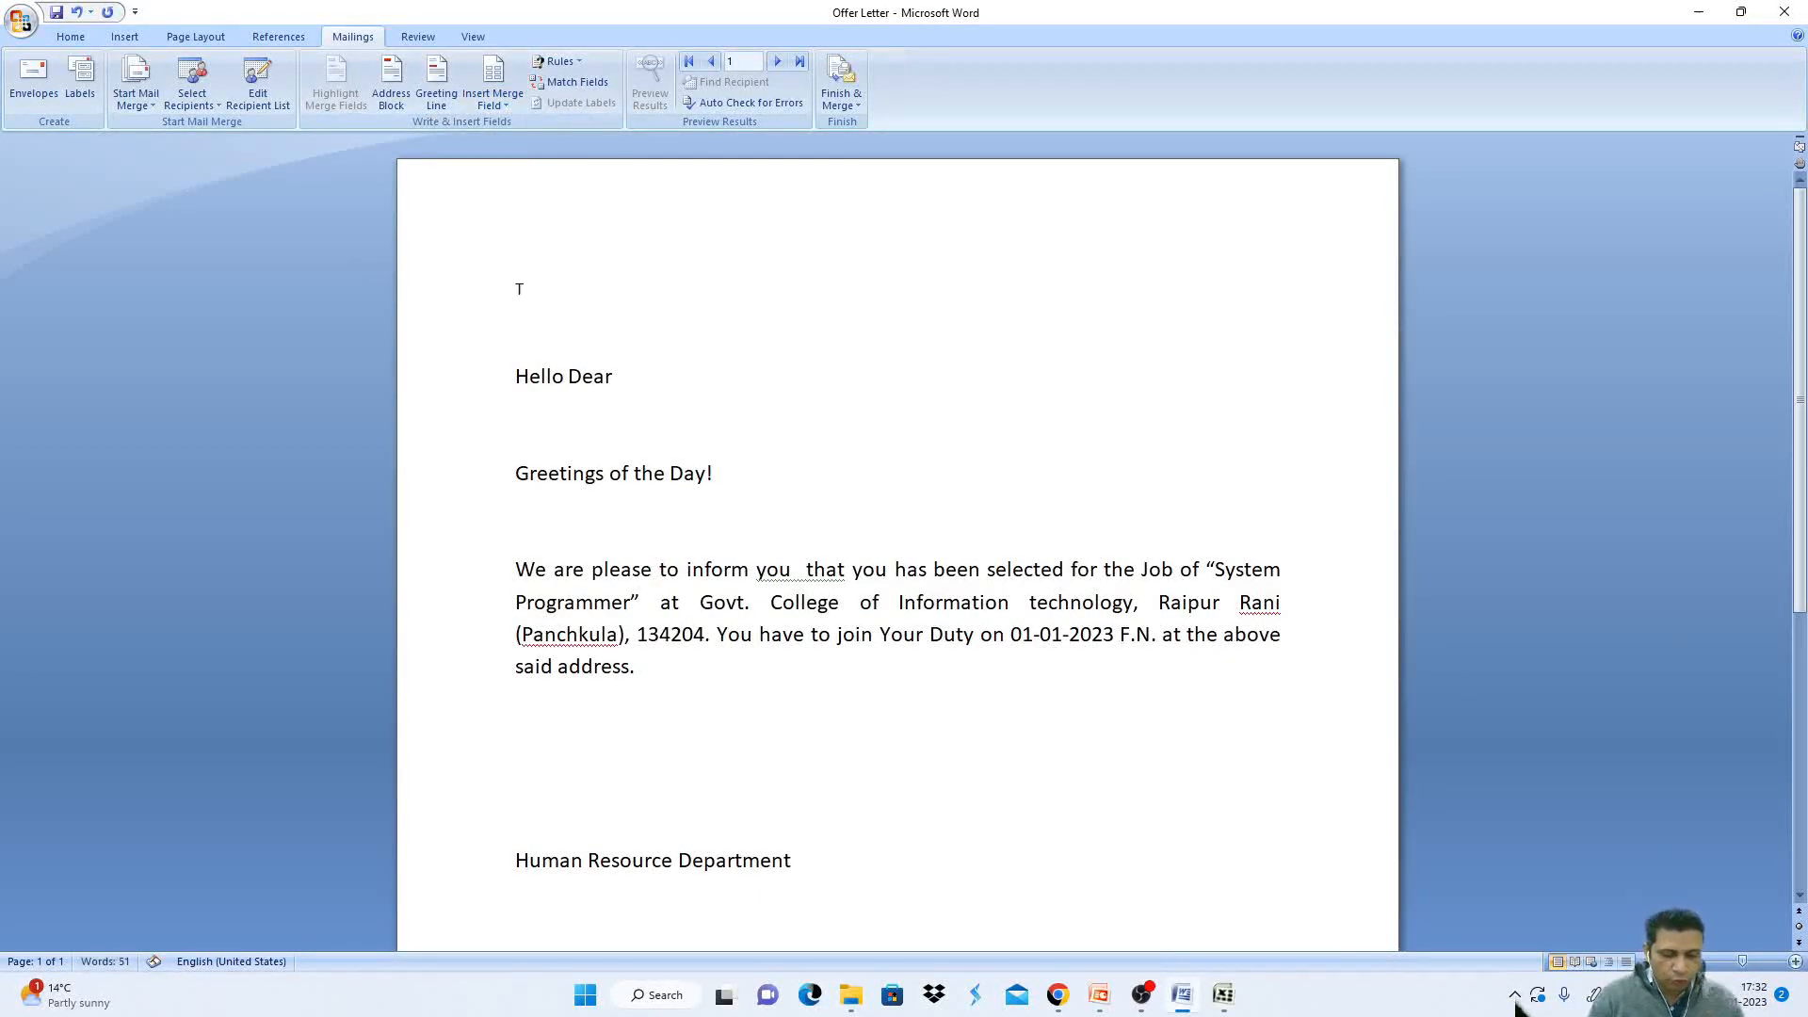
pyautogui.press('BackSpace')
pyautogui.press('BackSpace')
pyautogui.write('To')
pyautogui.press('Return')
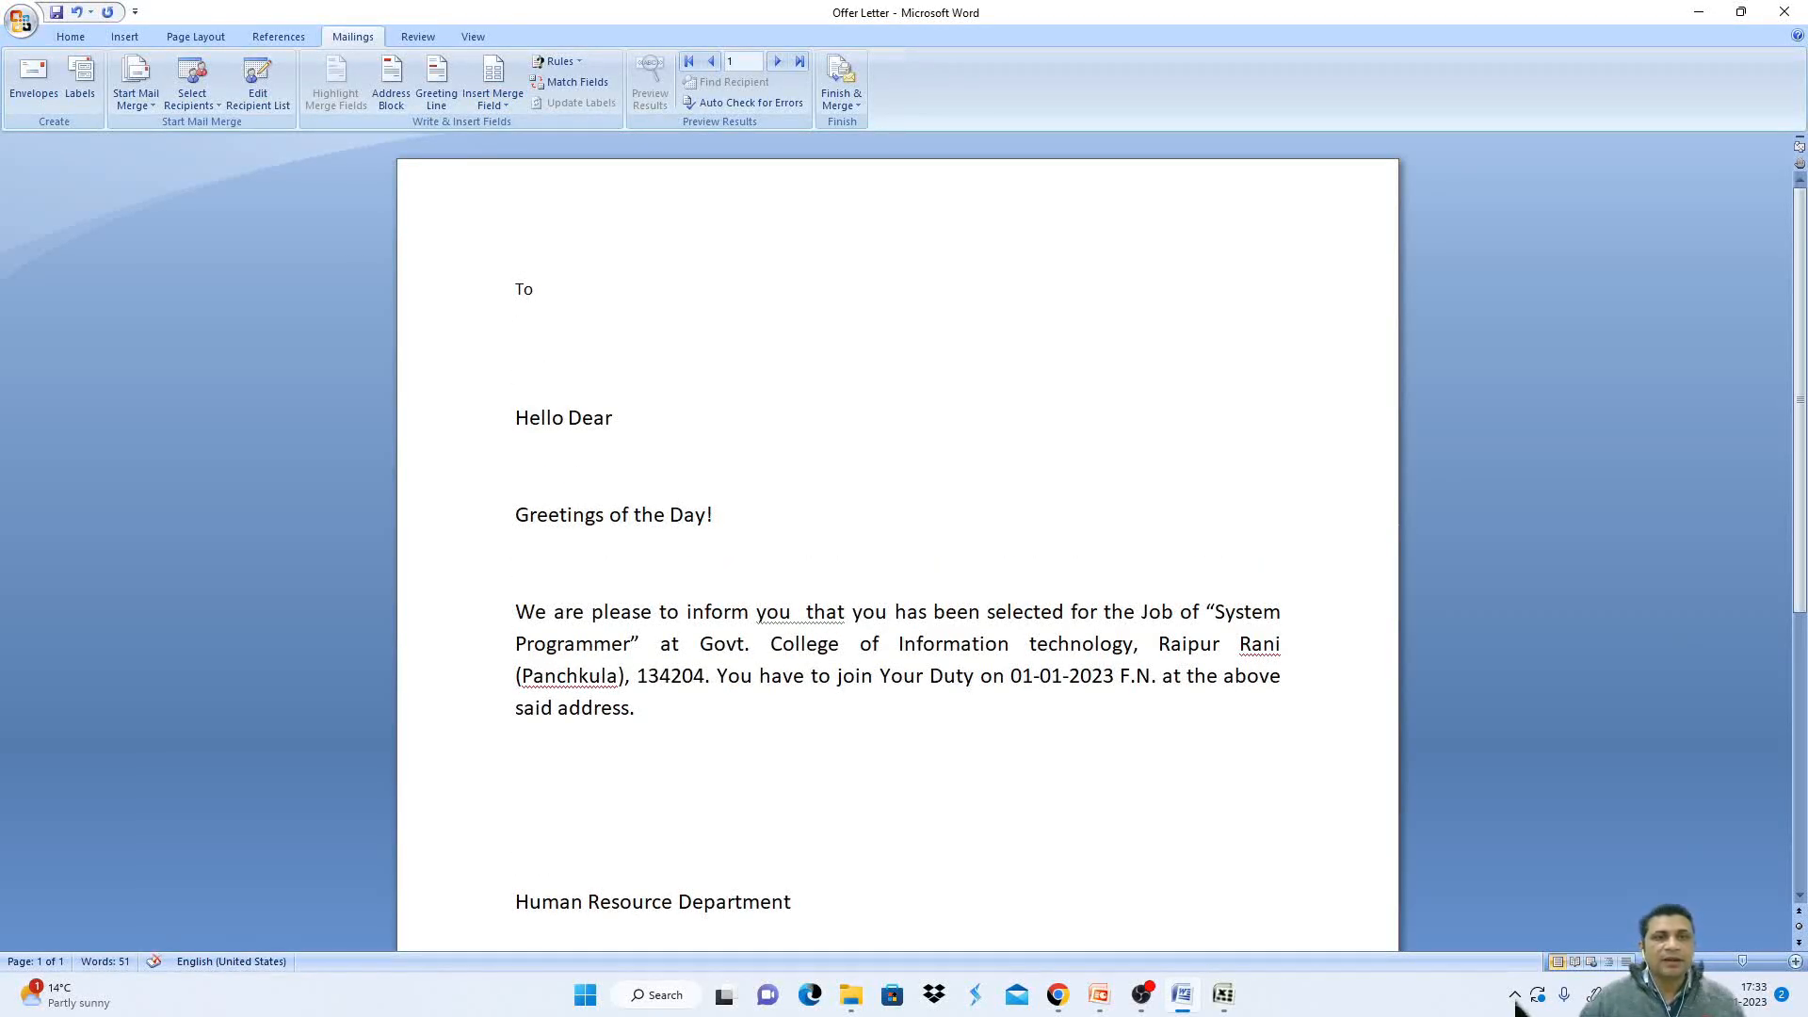
# - Insert the Name_ merge field below "To" and the Address_ merge field on the following line
pyautogui.click(507, 105)
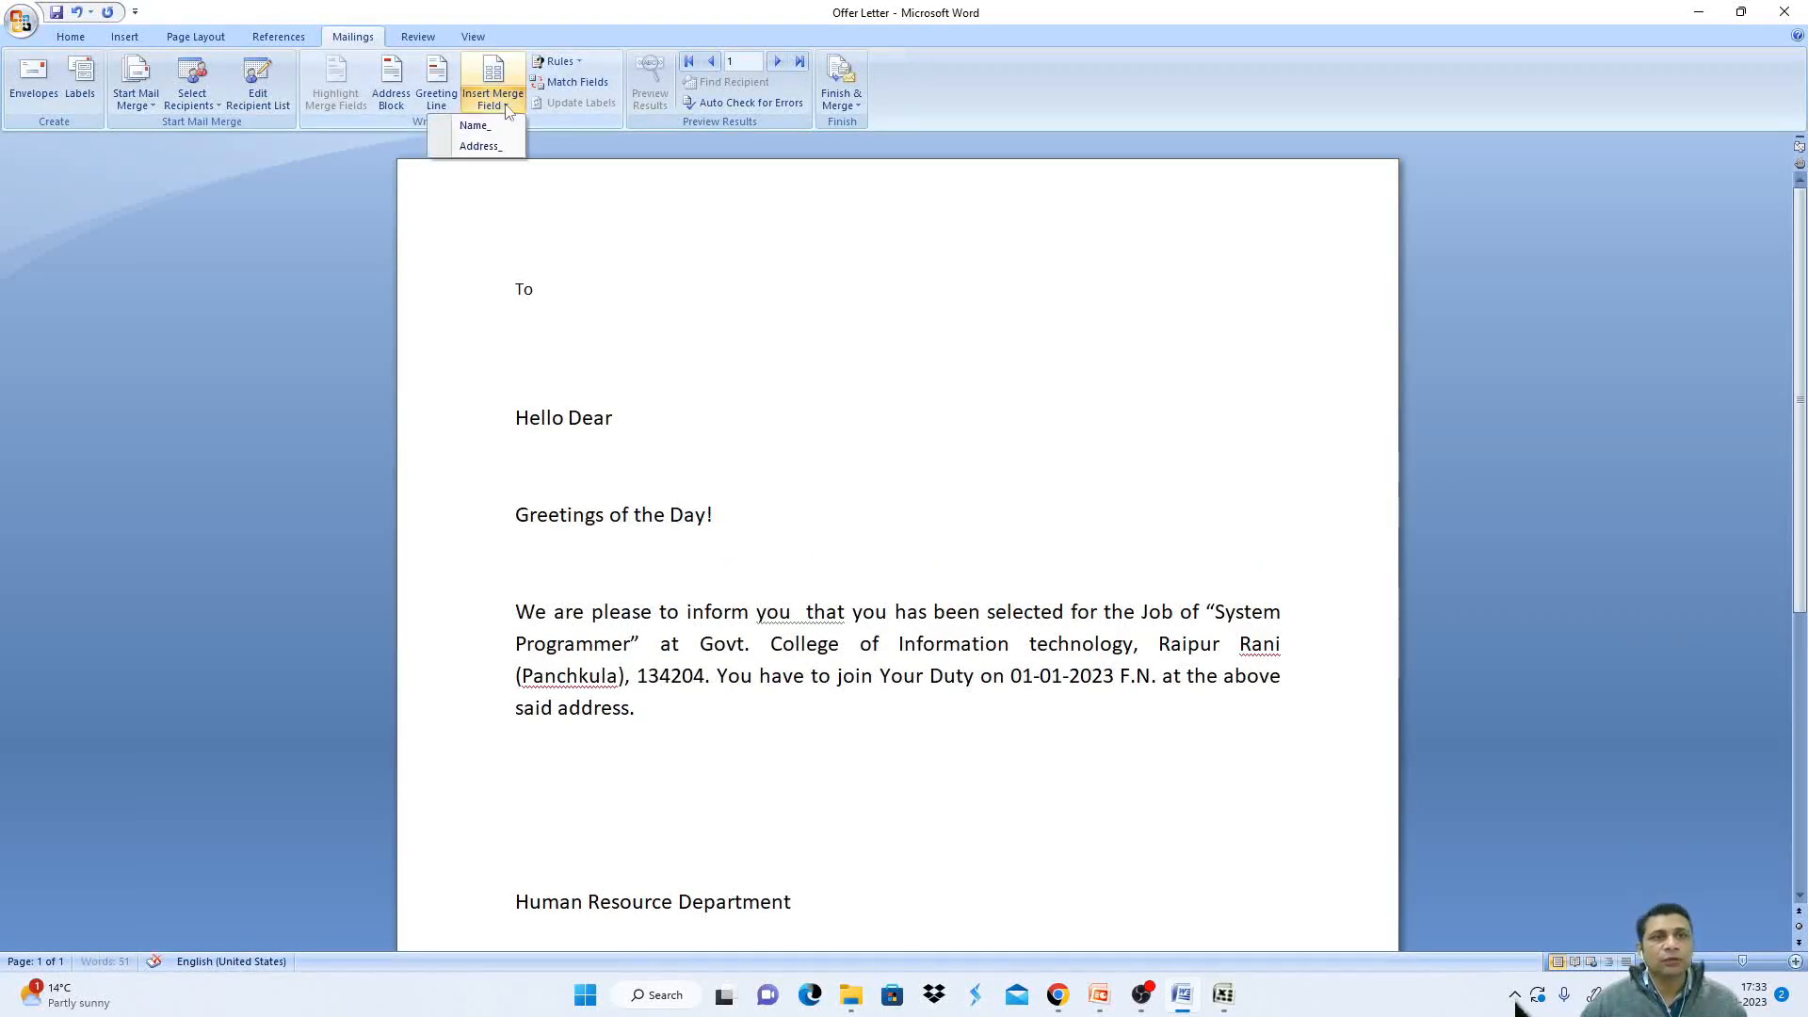
pyautogui.click(475, 125)
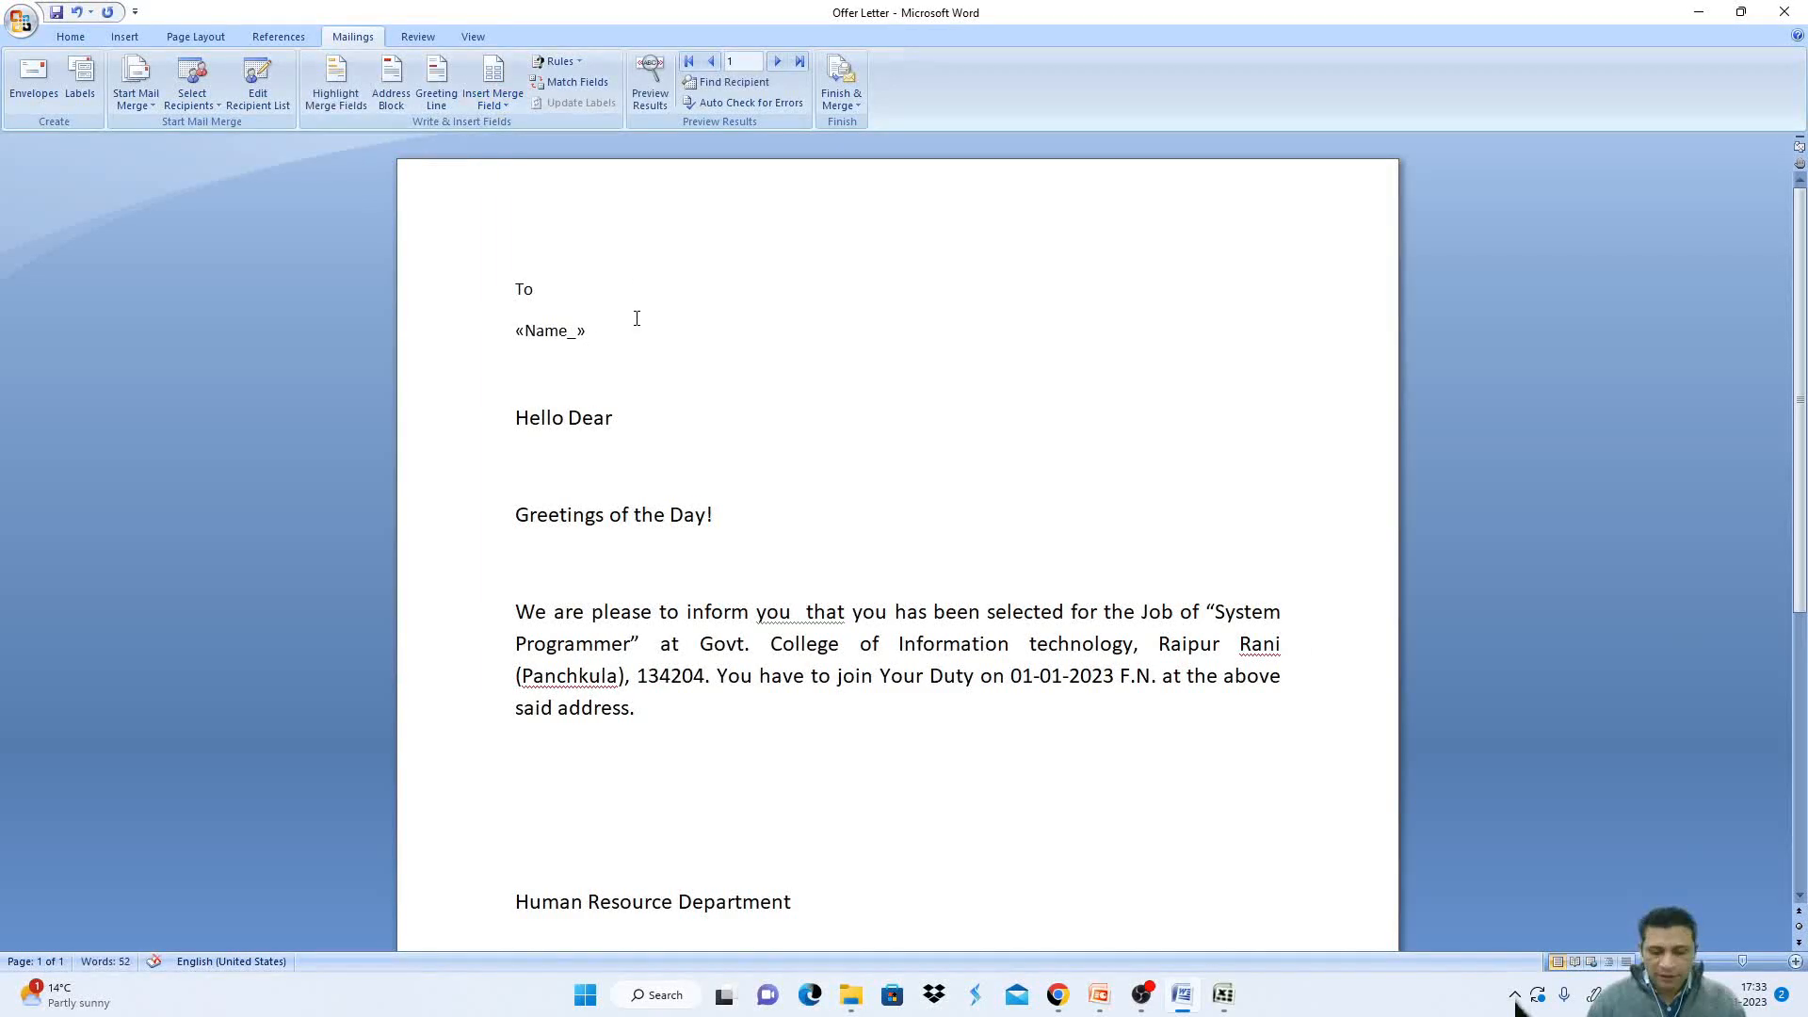
pyautogui.press('Return')
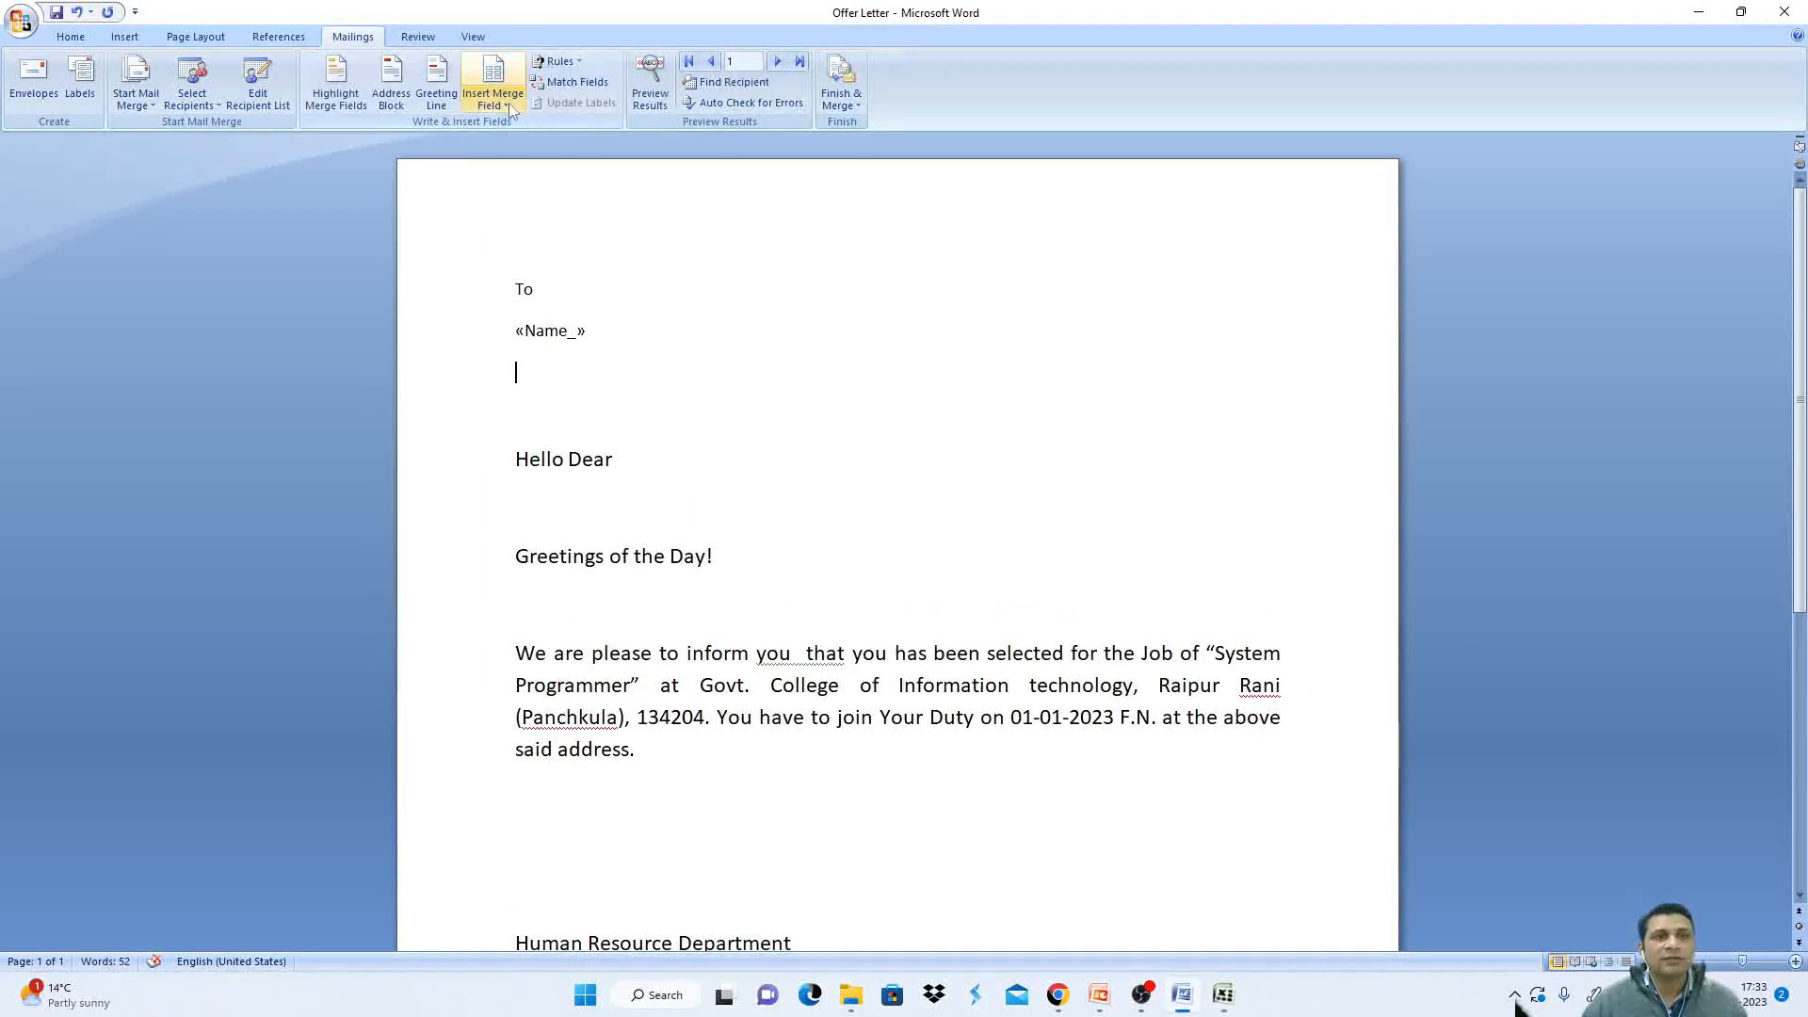
pyautogui.click(510, 106)
pyautogui.click(480, 145)
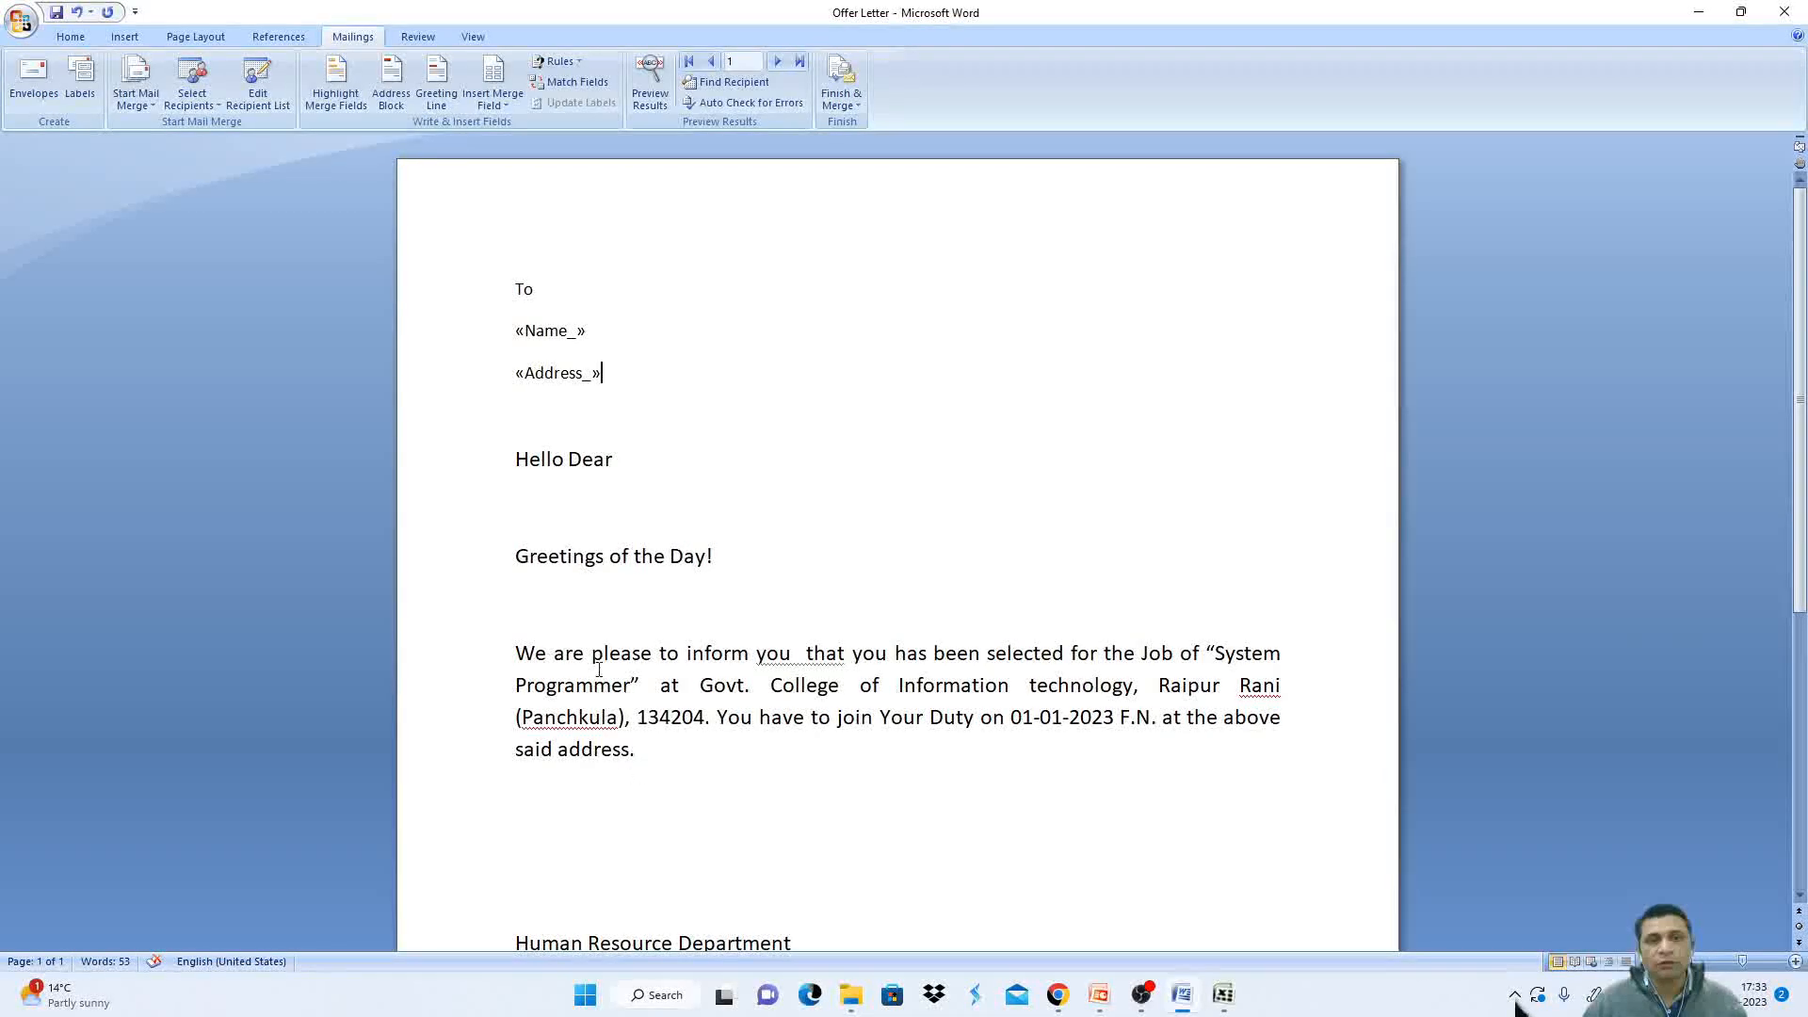
# - Insert the Name_ and Address_ merge fields after "We are please to inform you" in the body paragraph
pyautogui.click(799, 656)
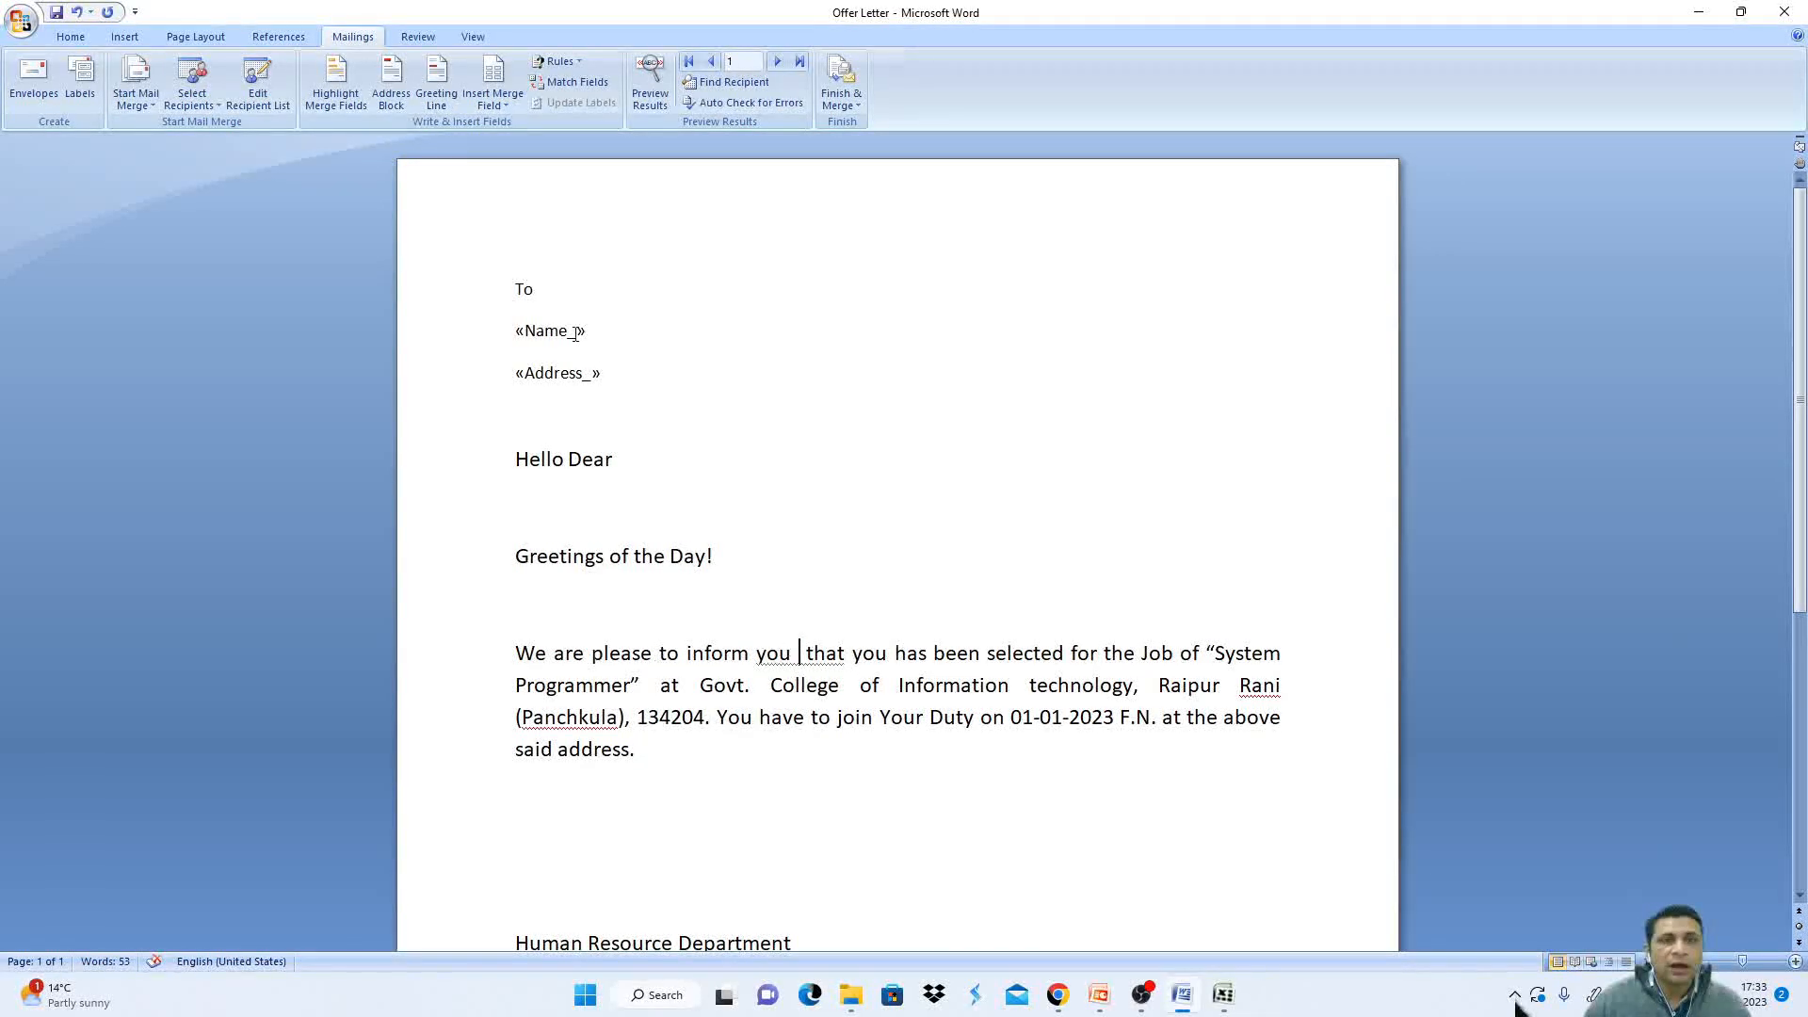
pyautogui.click(500, 115)
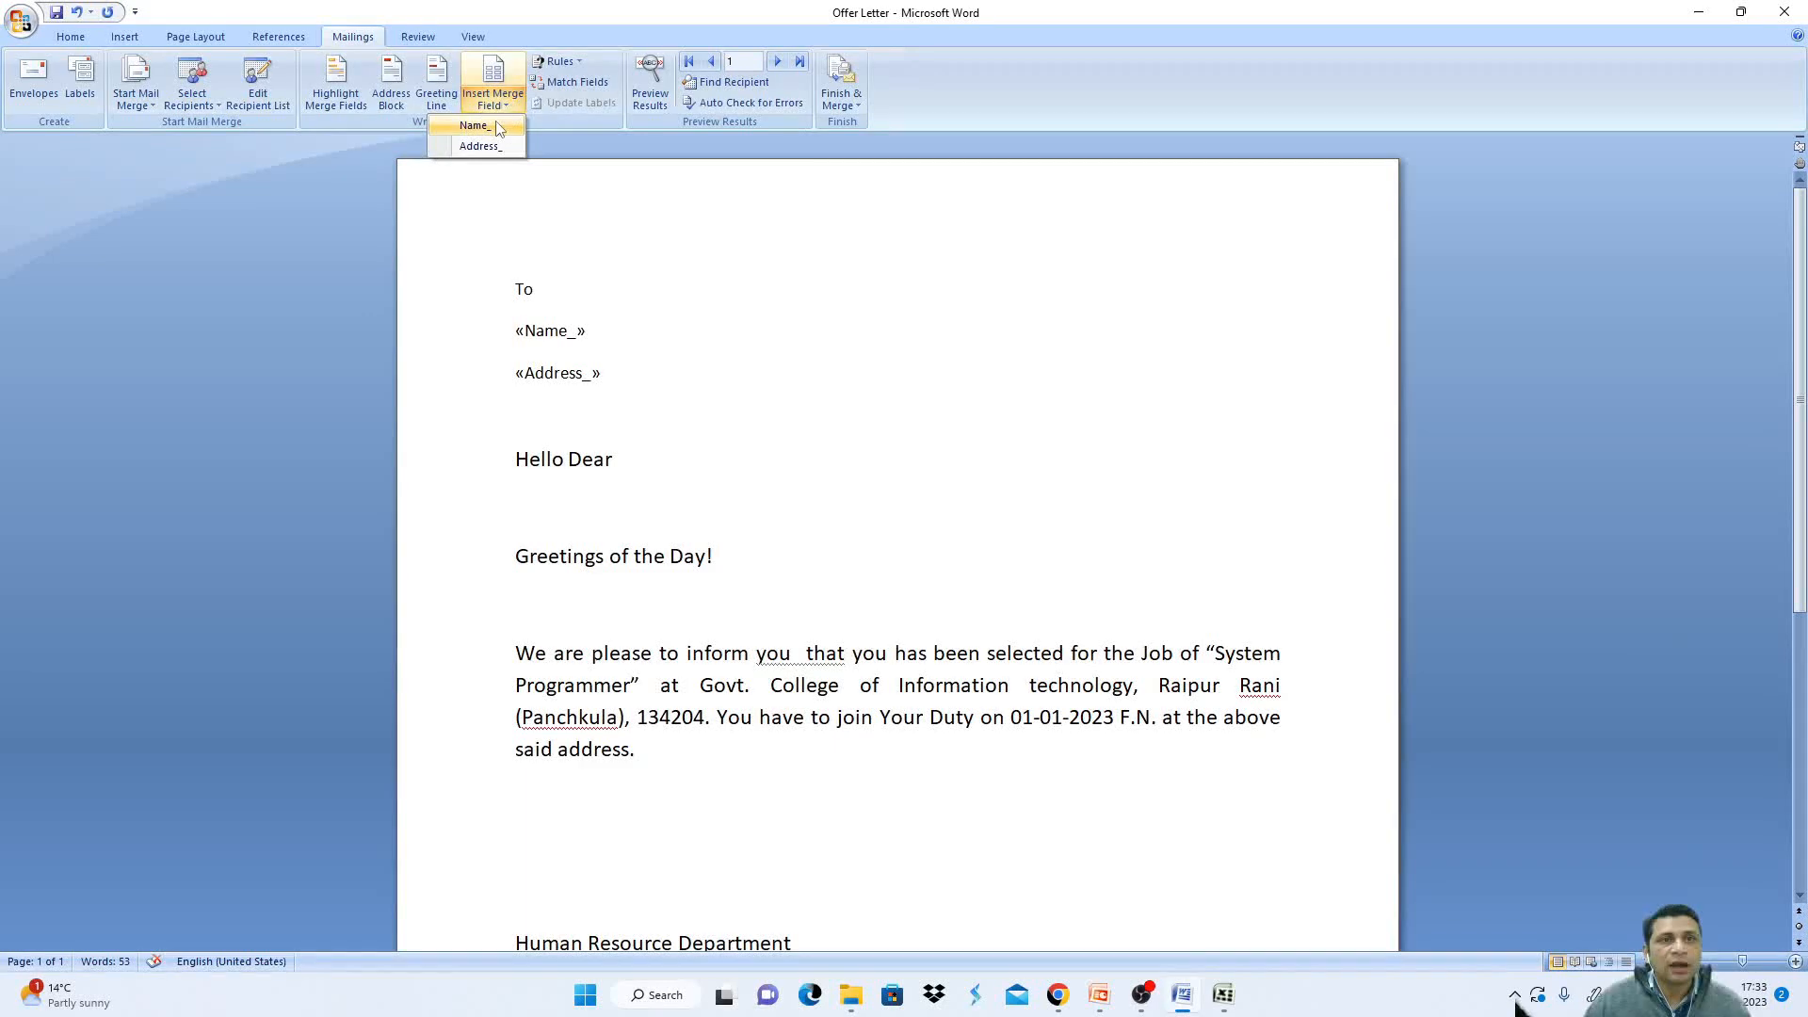
pyautogui.click(495, 121)
pyautogui.click(501, 115)
pyautogui.click(492, 140)
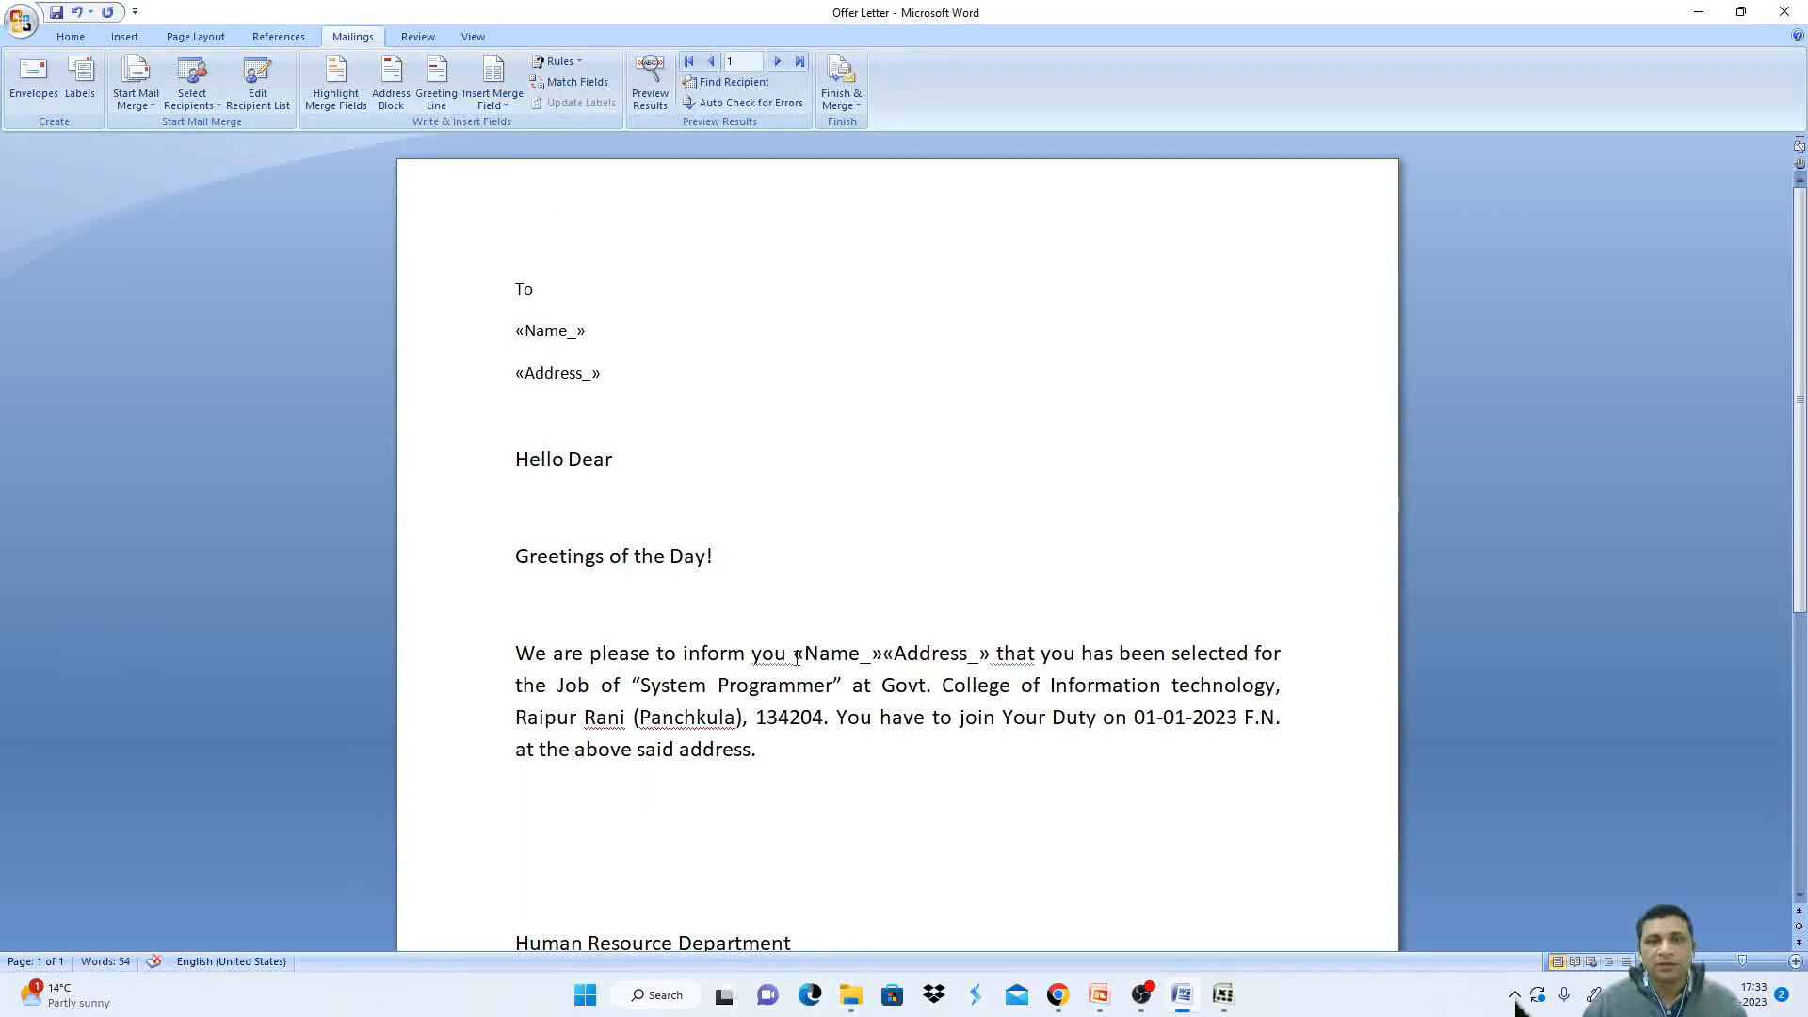
# - Colour the Name_ and Address_ merge fields in the body paragraph with the red theme colour
pyautogui.moveTo(989, 656); pyautogui.dragTo(929, 653)
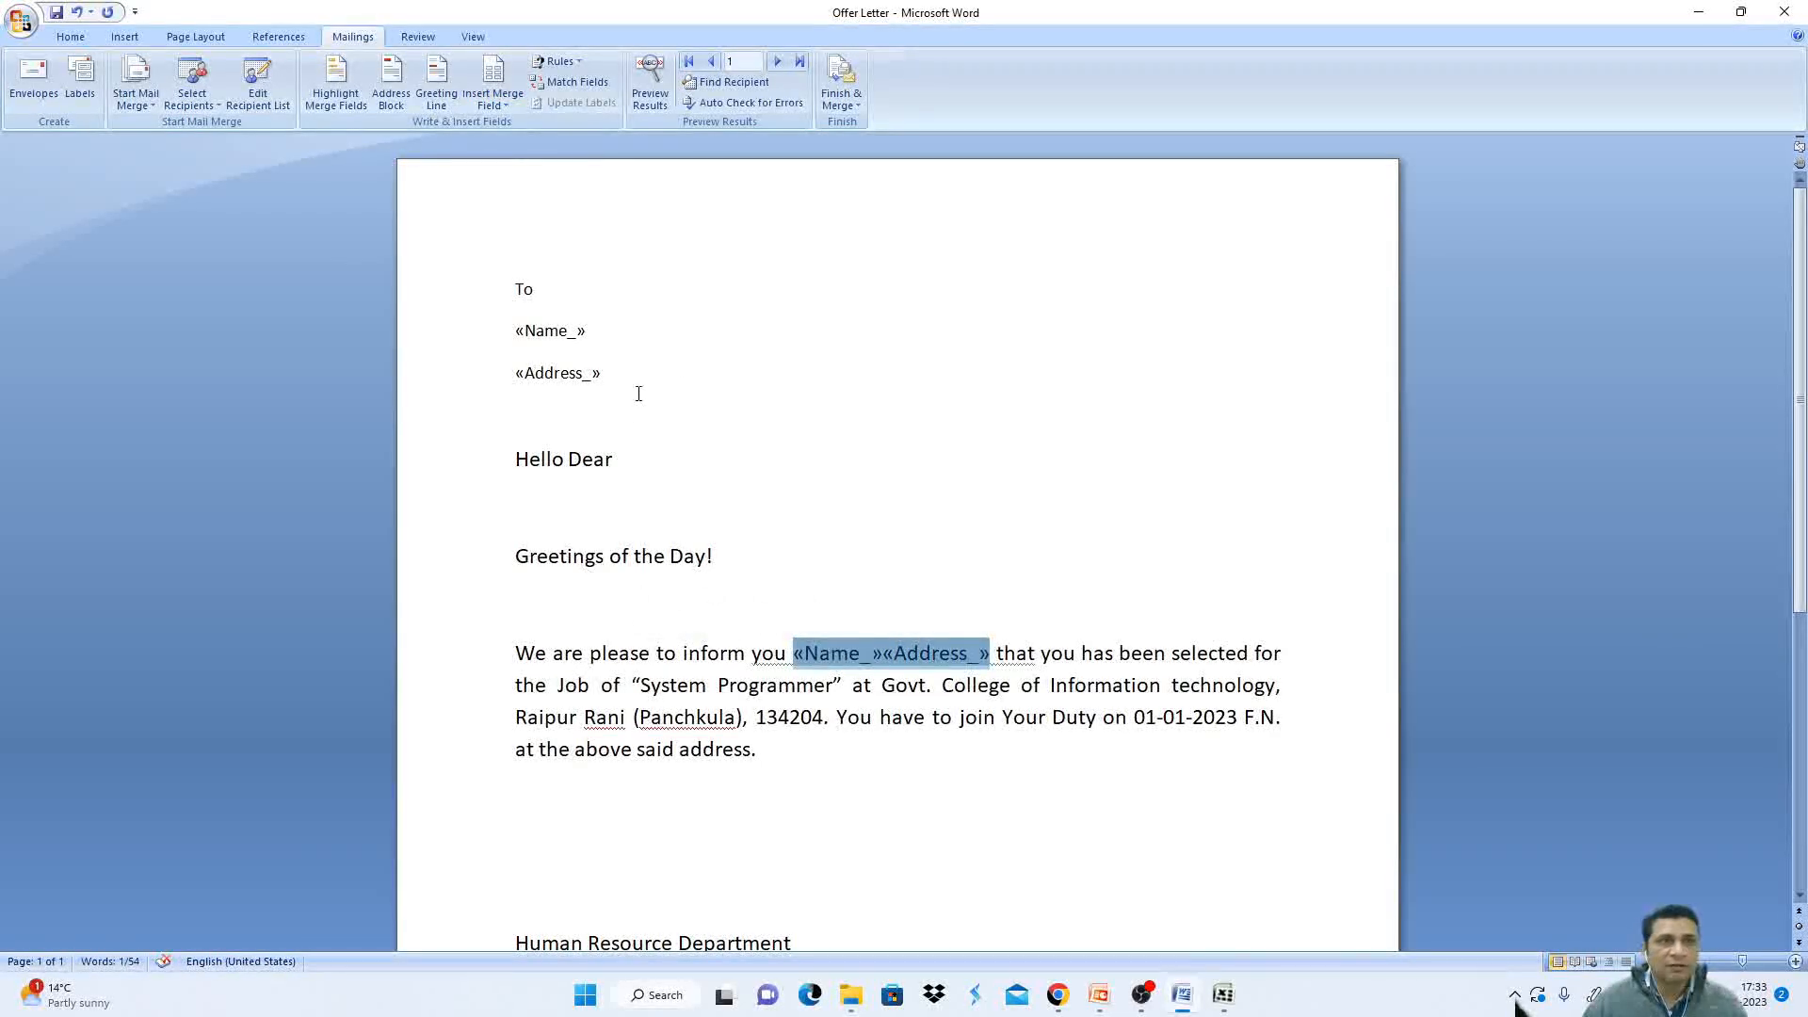
pyautogui.scroll(4, 385, 102)
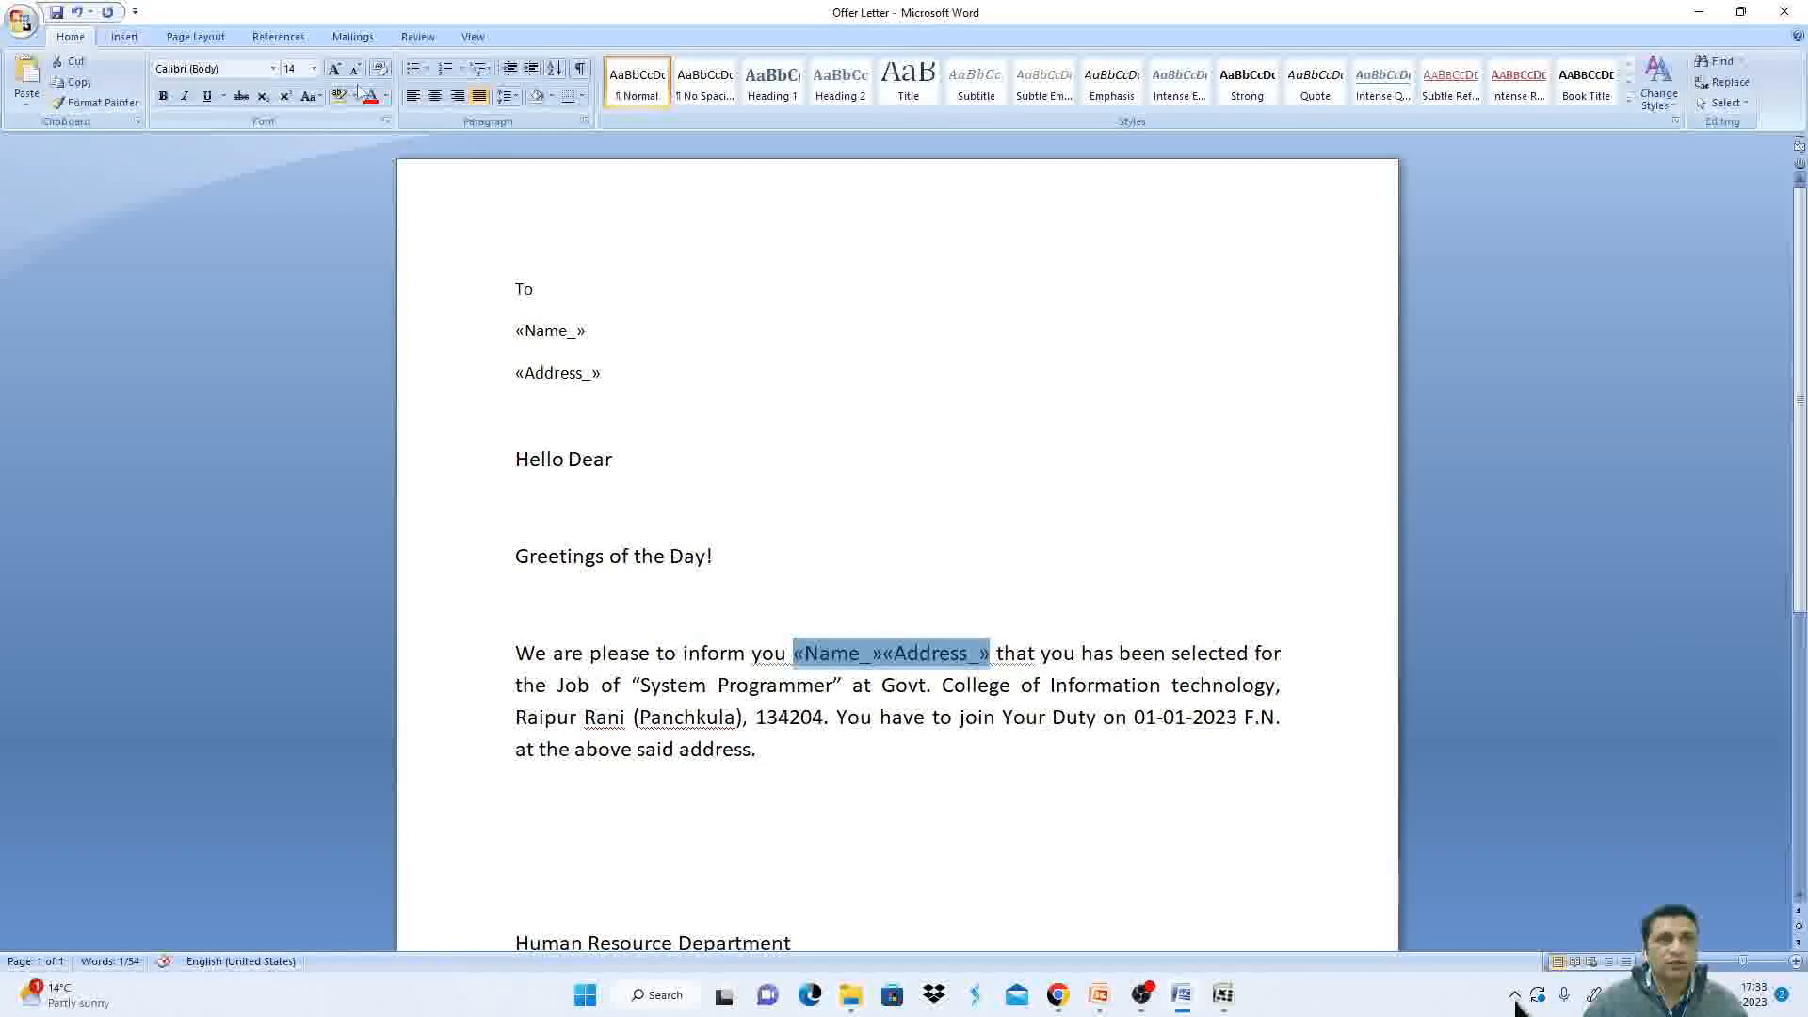
pyautogui.click(385, 101)
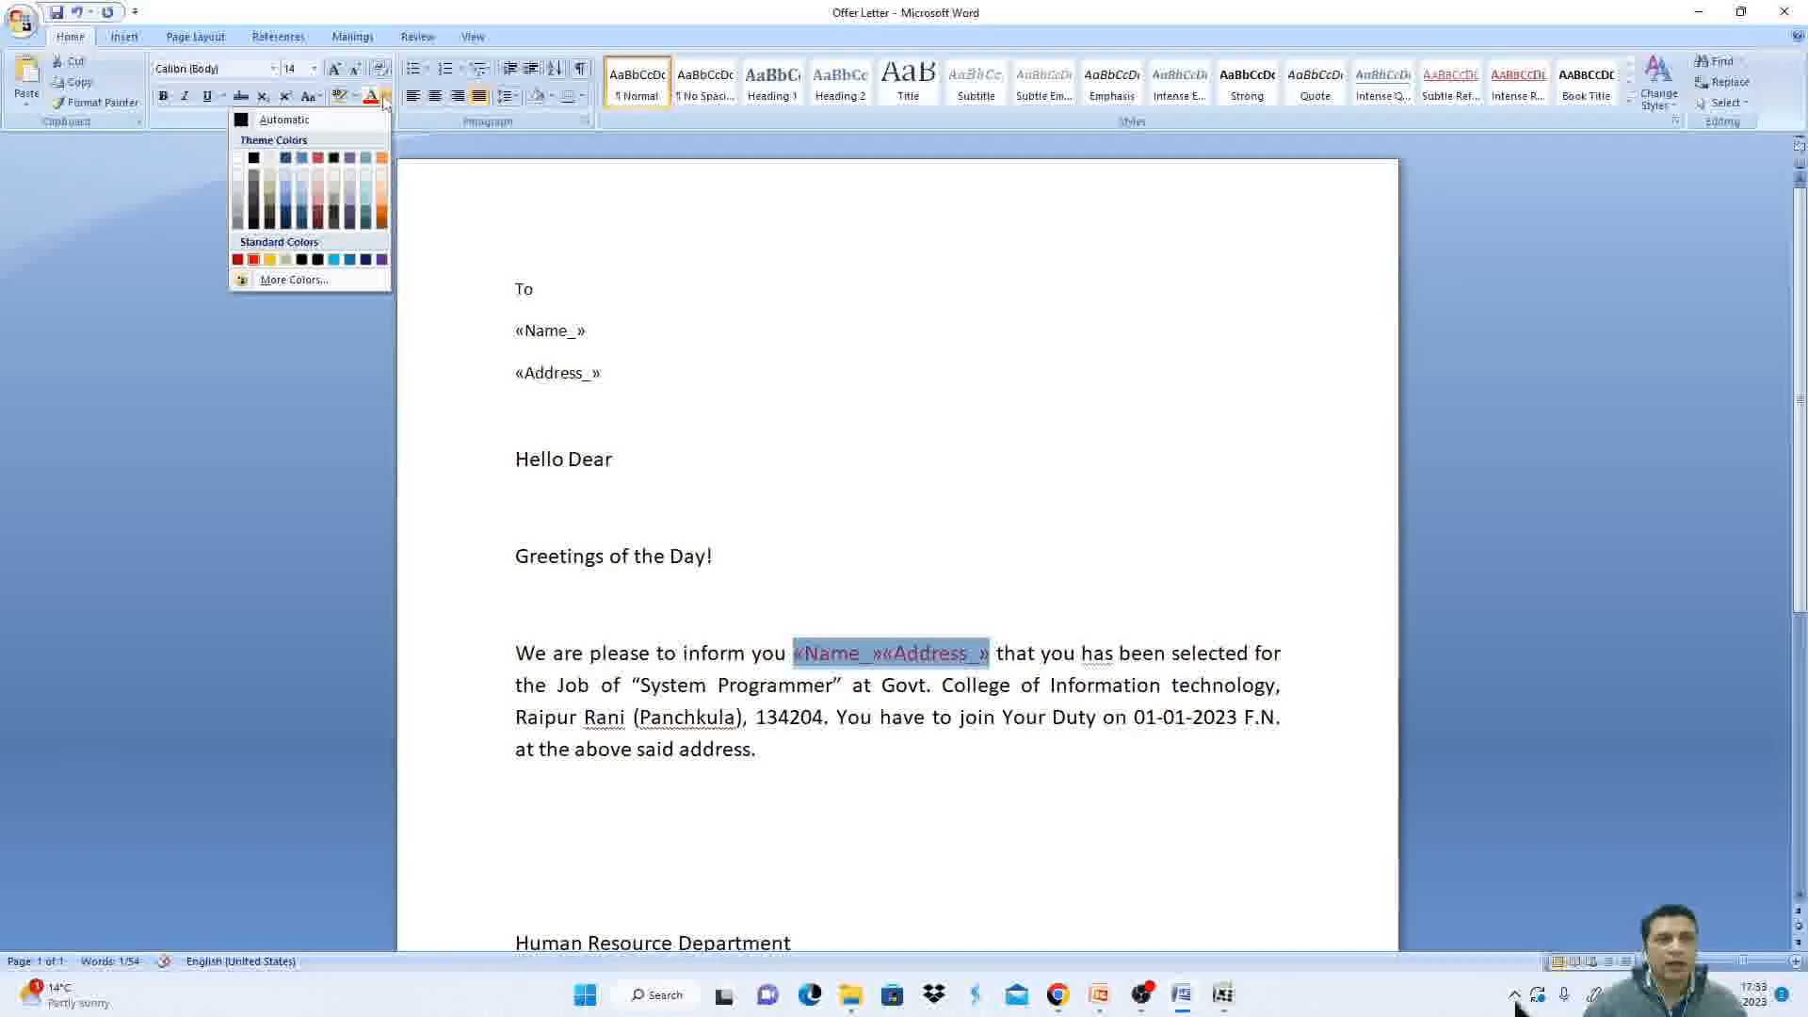
pyautogui.click(318, 160)
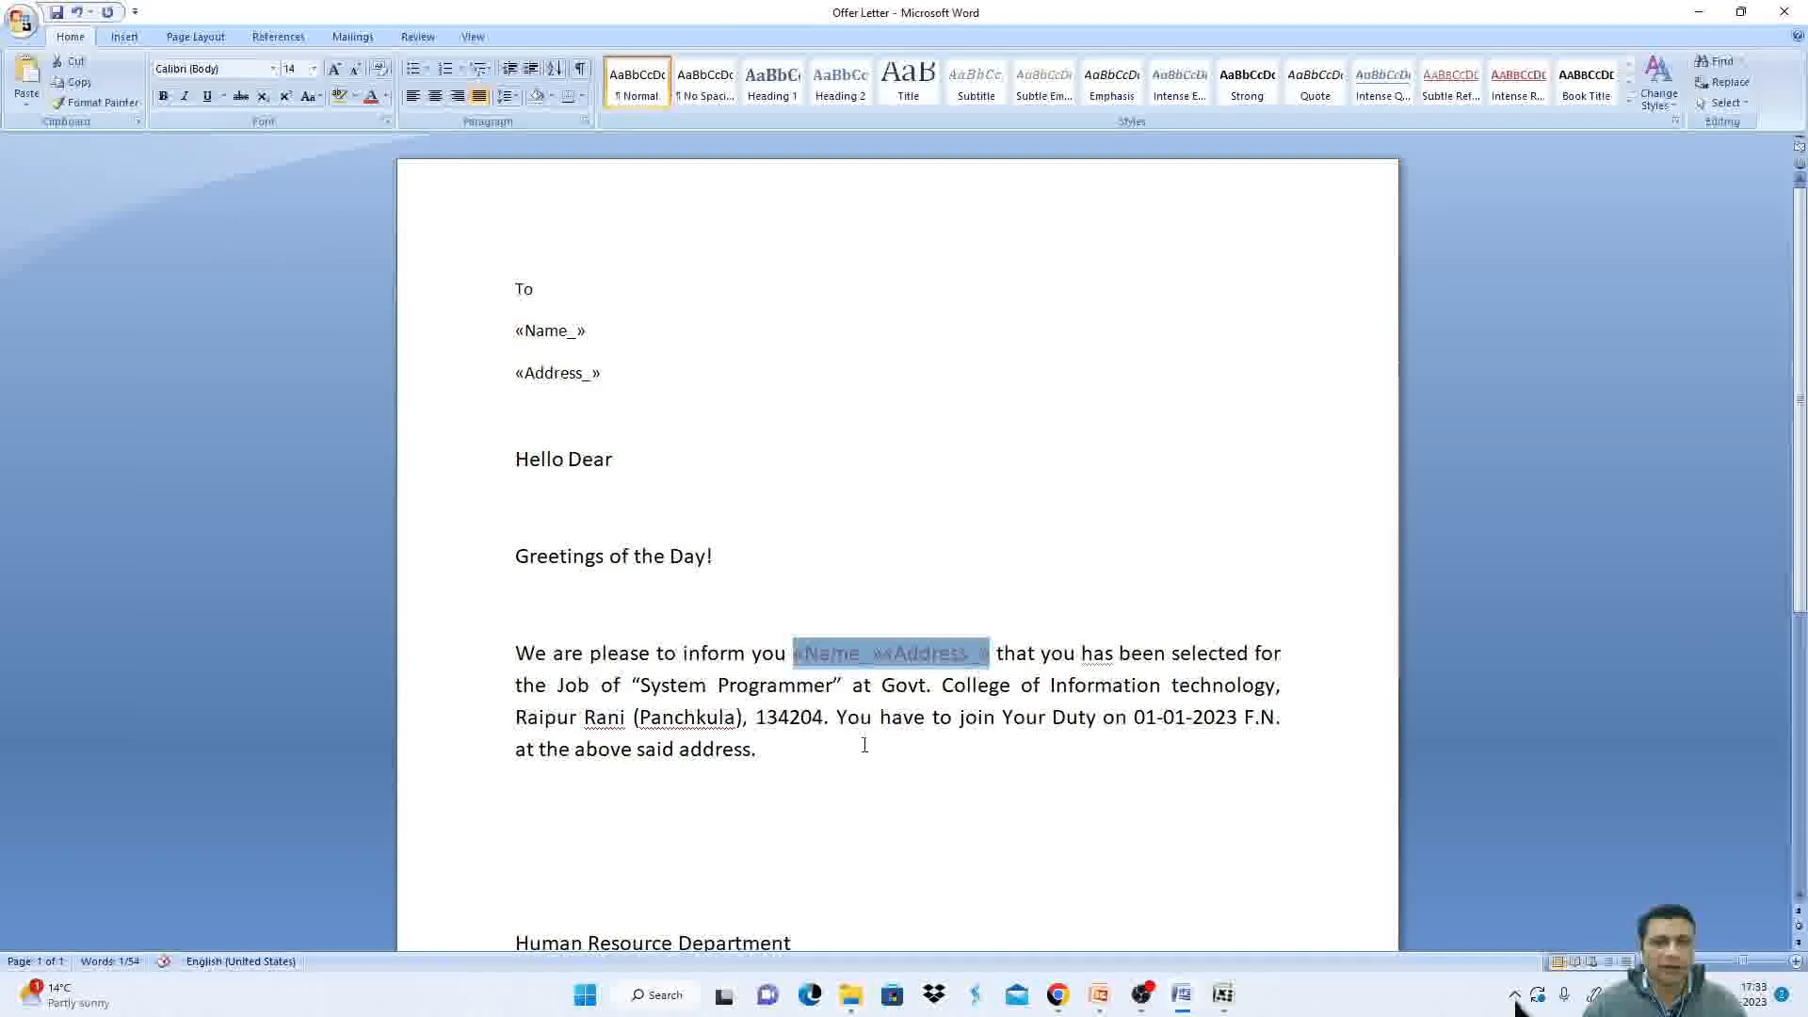
pyautogui.click(797, 768)
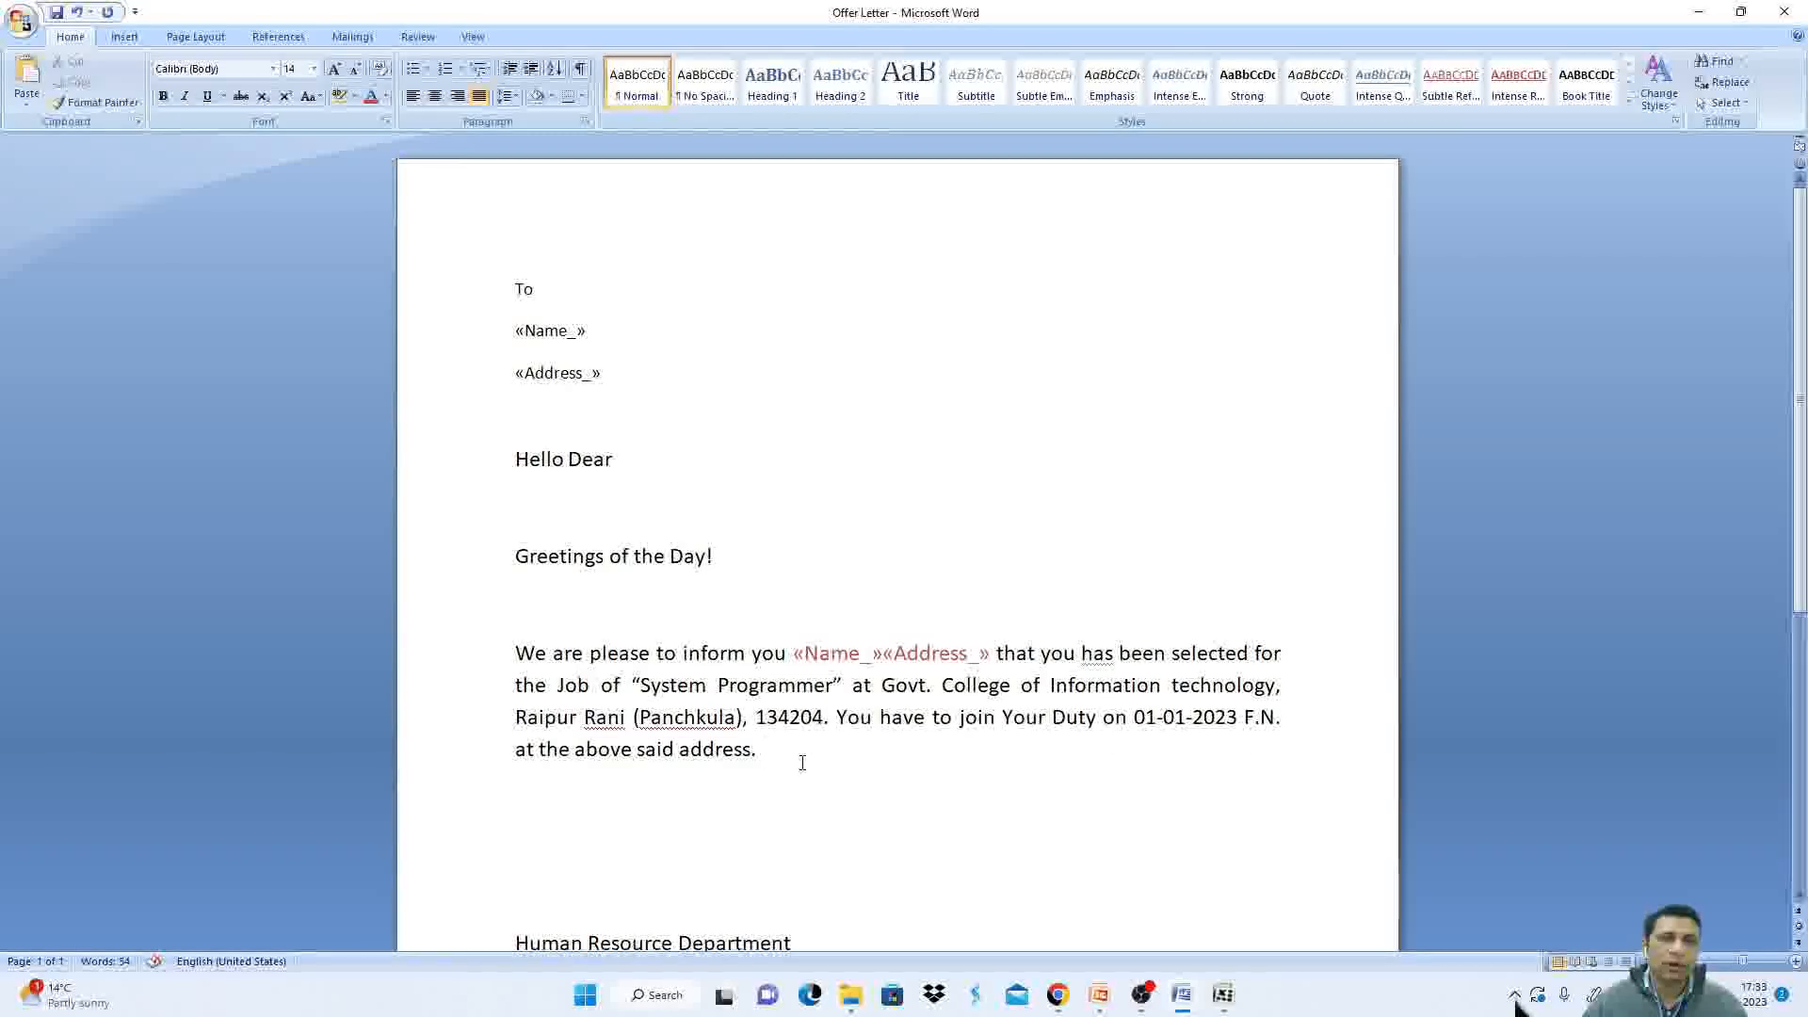
pyautogui.scroll(-1, 795, 756)
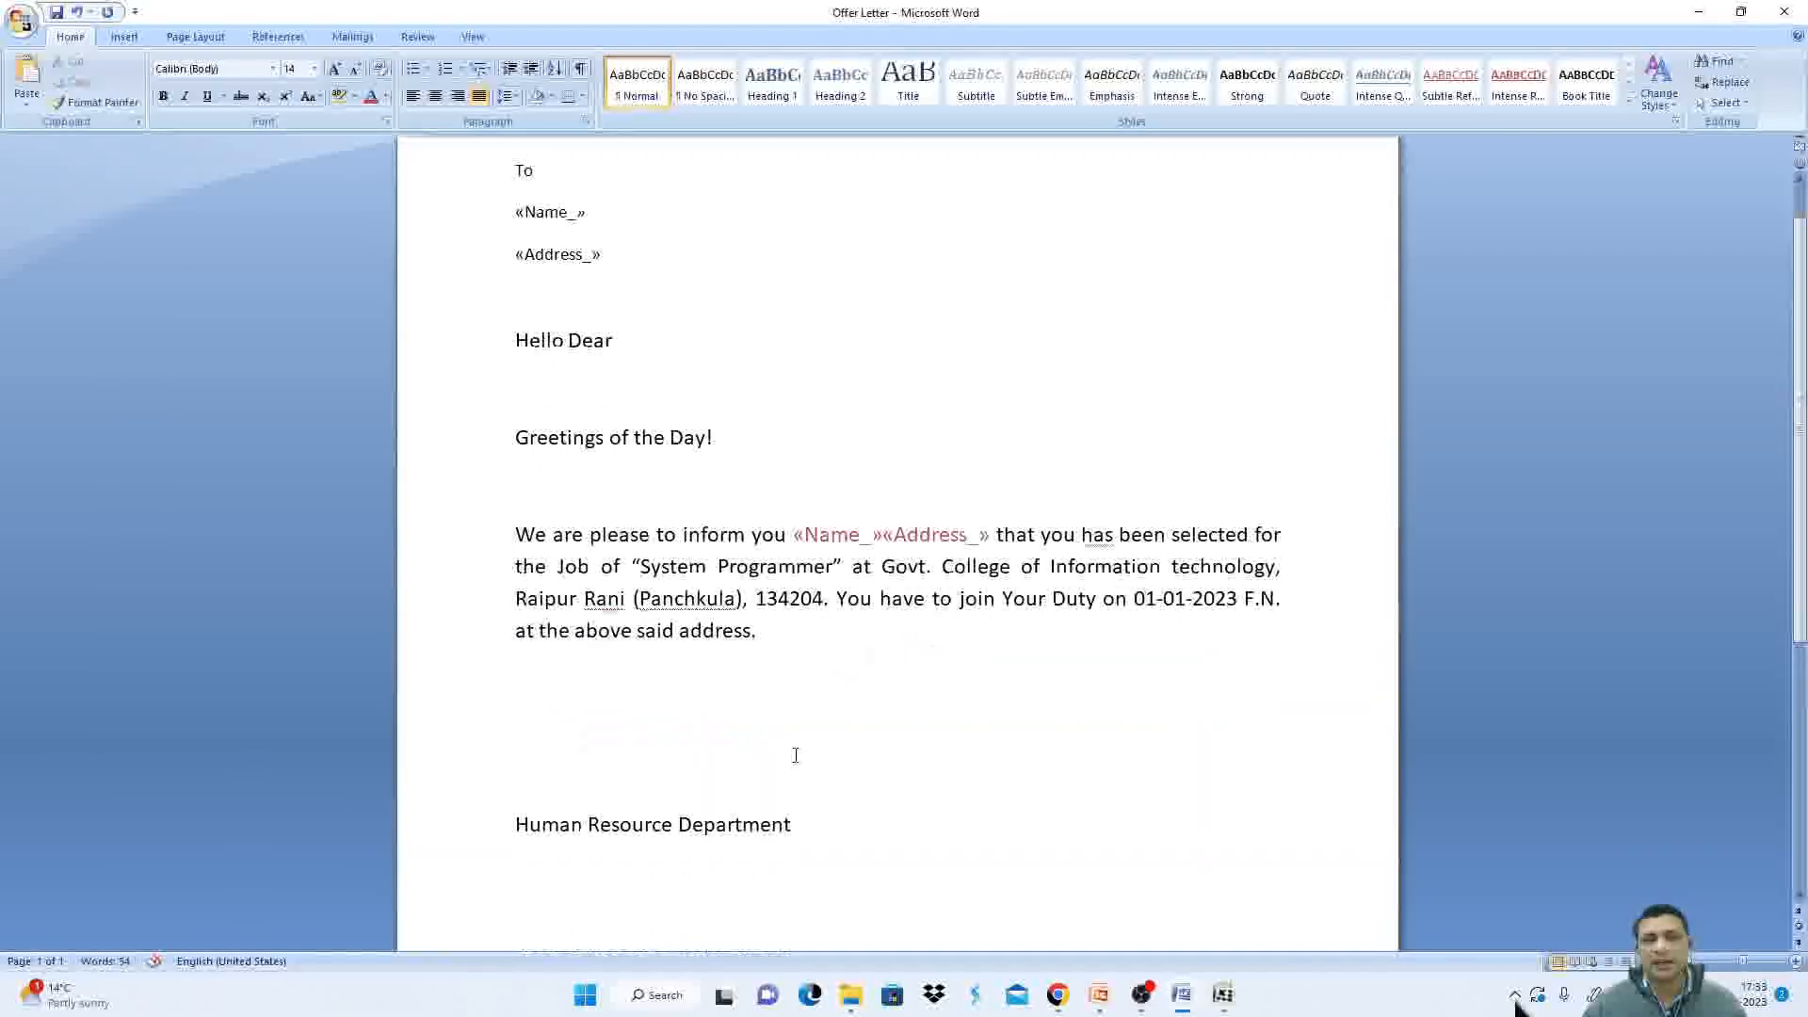
pyautogui.scroll(1, 784, 749)
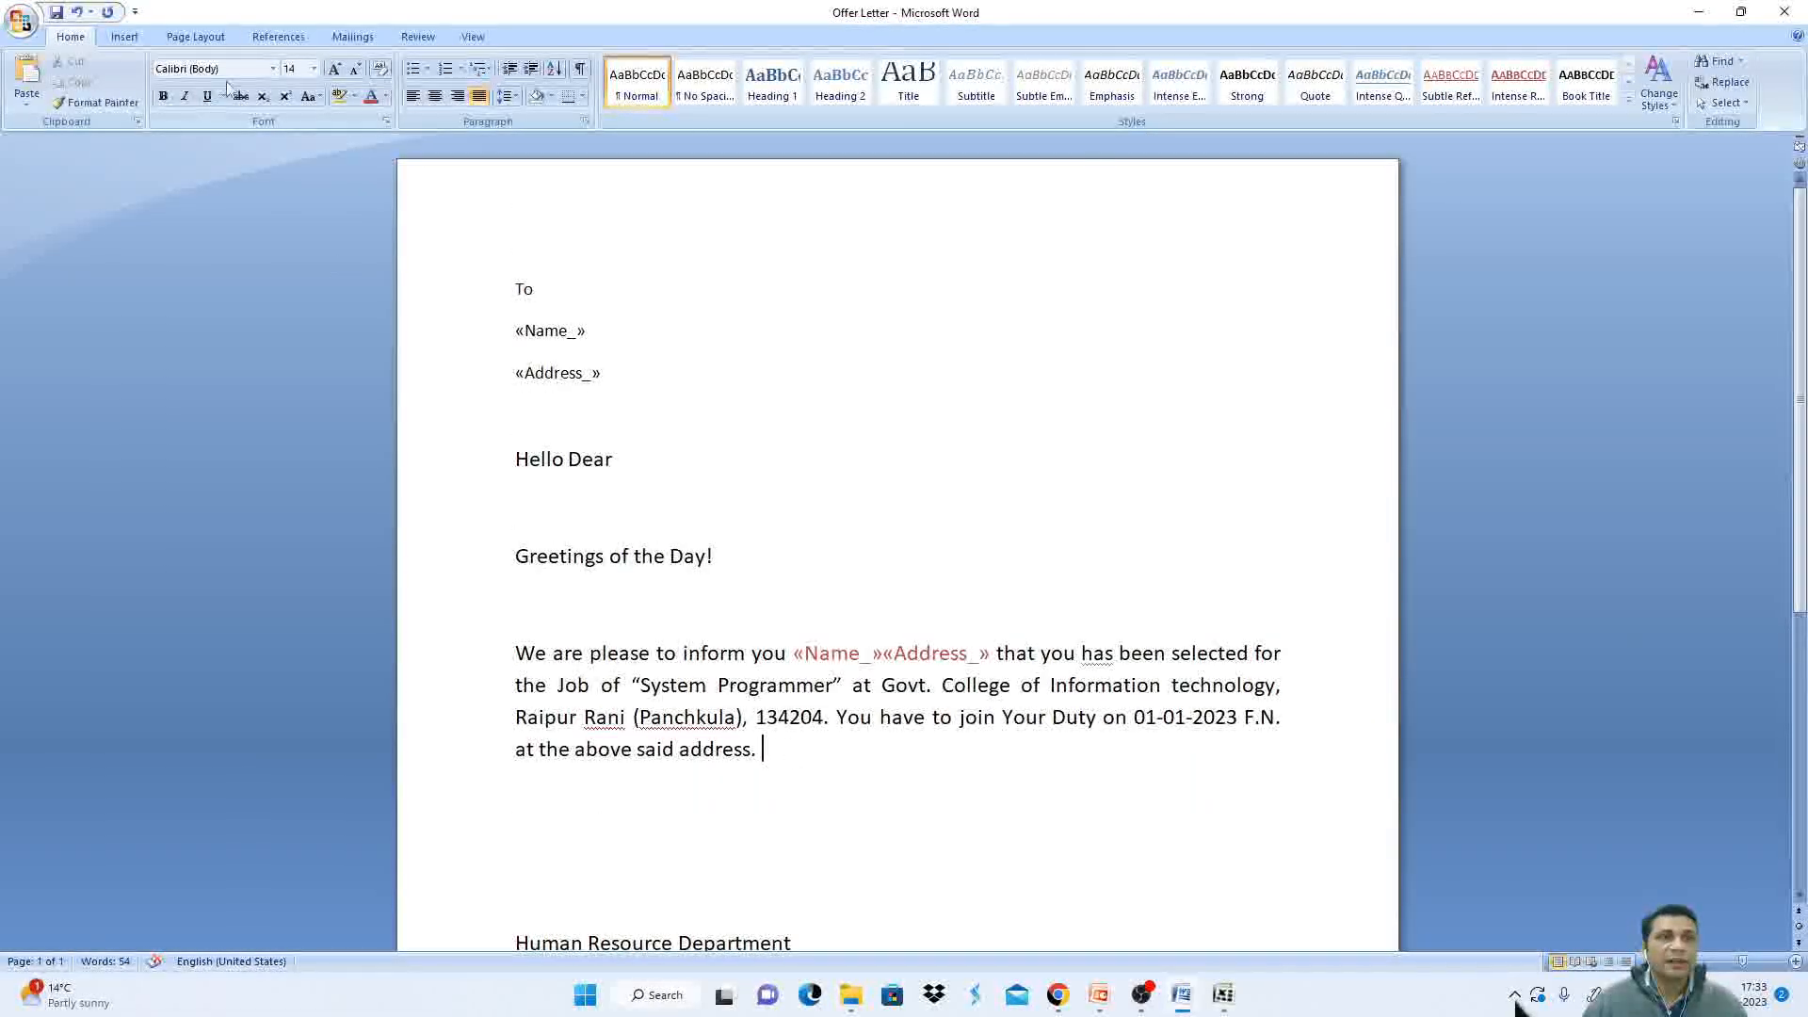
# - Preview the merge results and check the first recipient's name and address below "To" and in the body paragraph
pyautogui.click(353, 36)
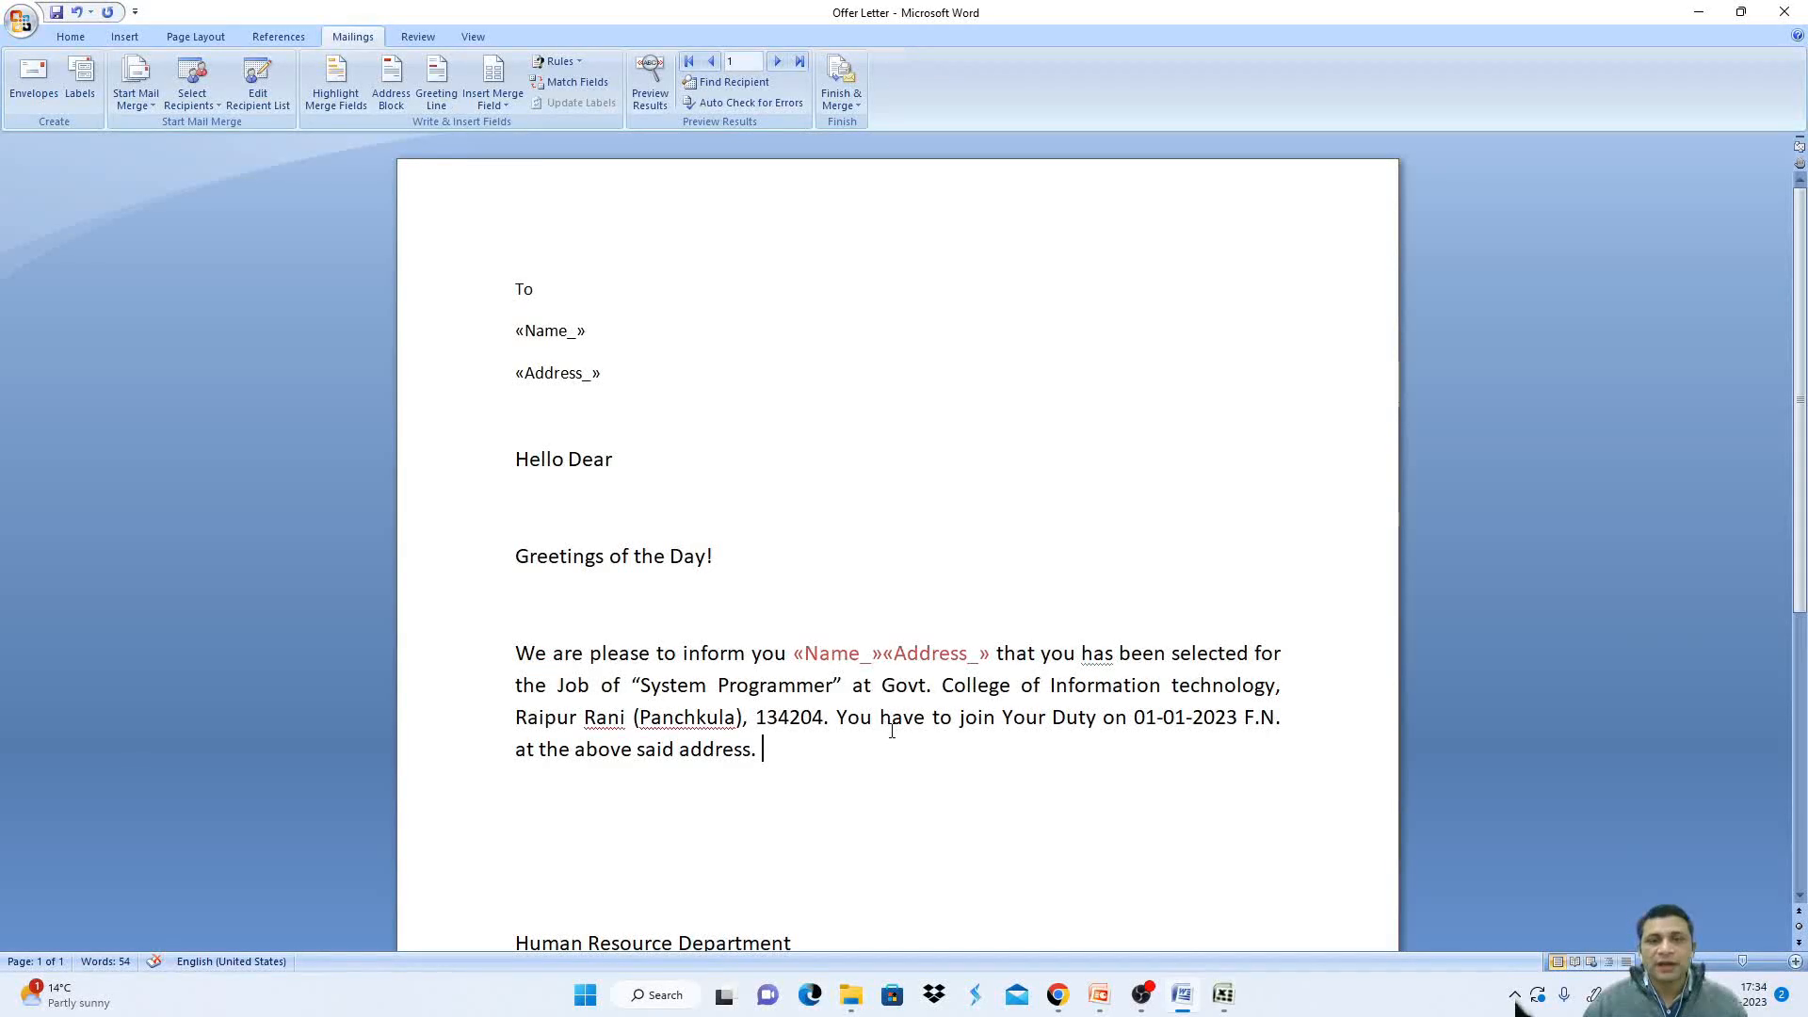
pyautogui.click(608, 433)
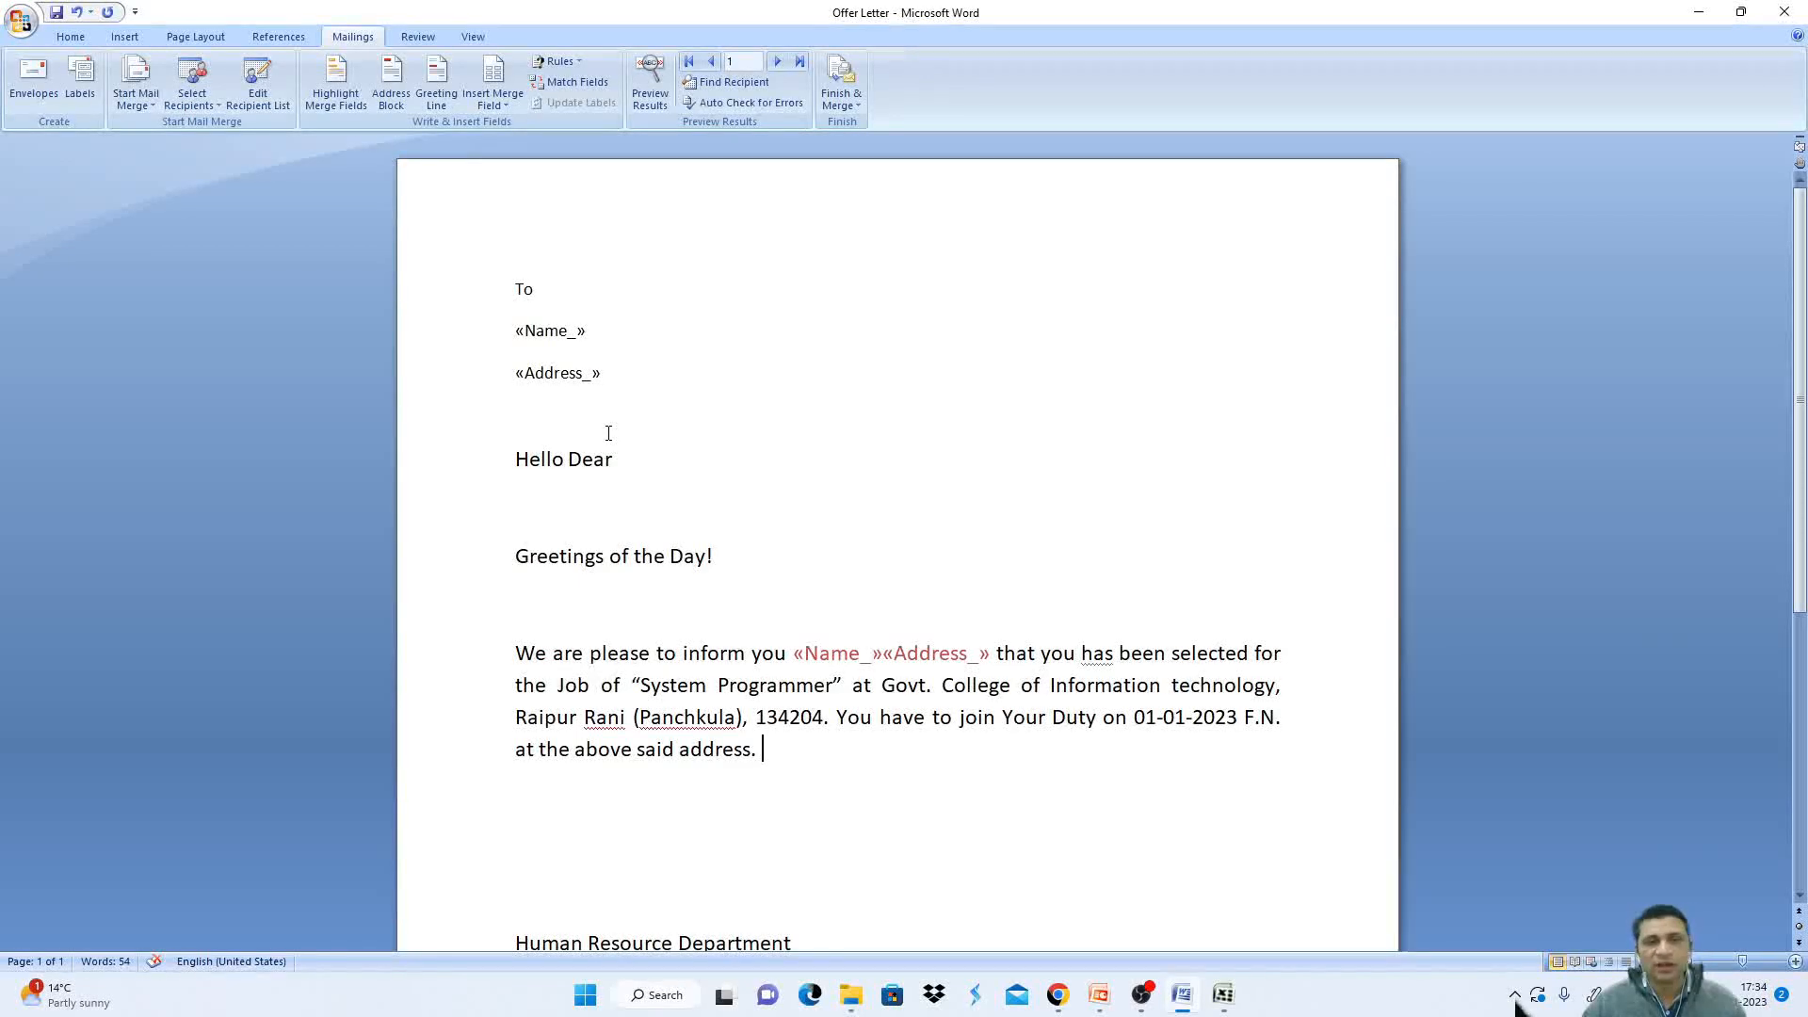
pyautogui.click(656, 84)
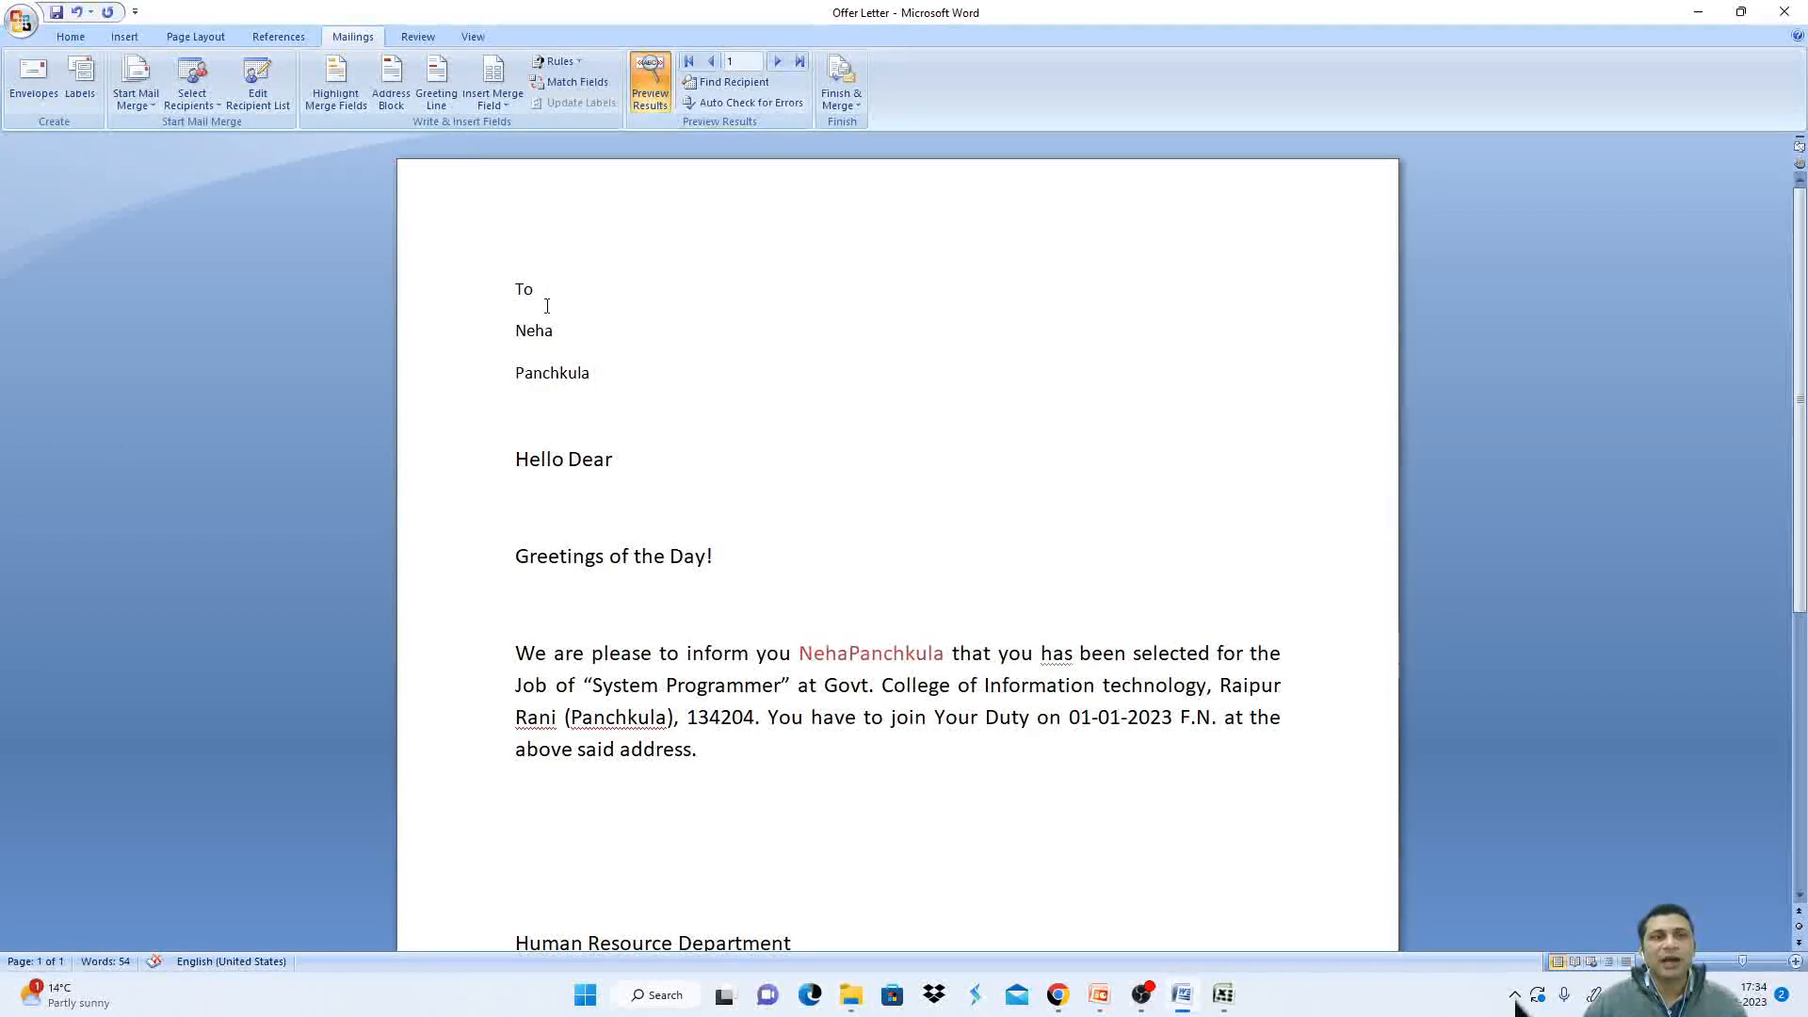
pyautogui.moveTo(559, 332); pyautogui.dragTo(515, 375)
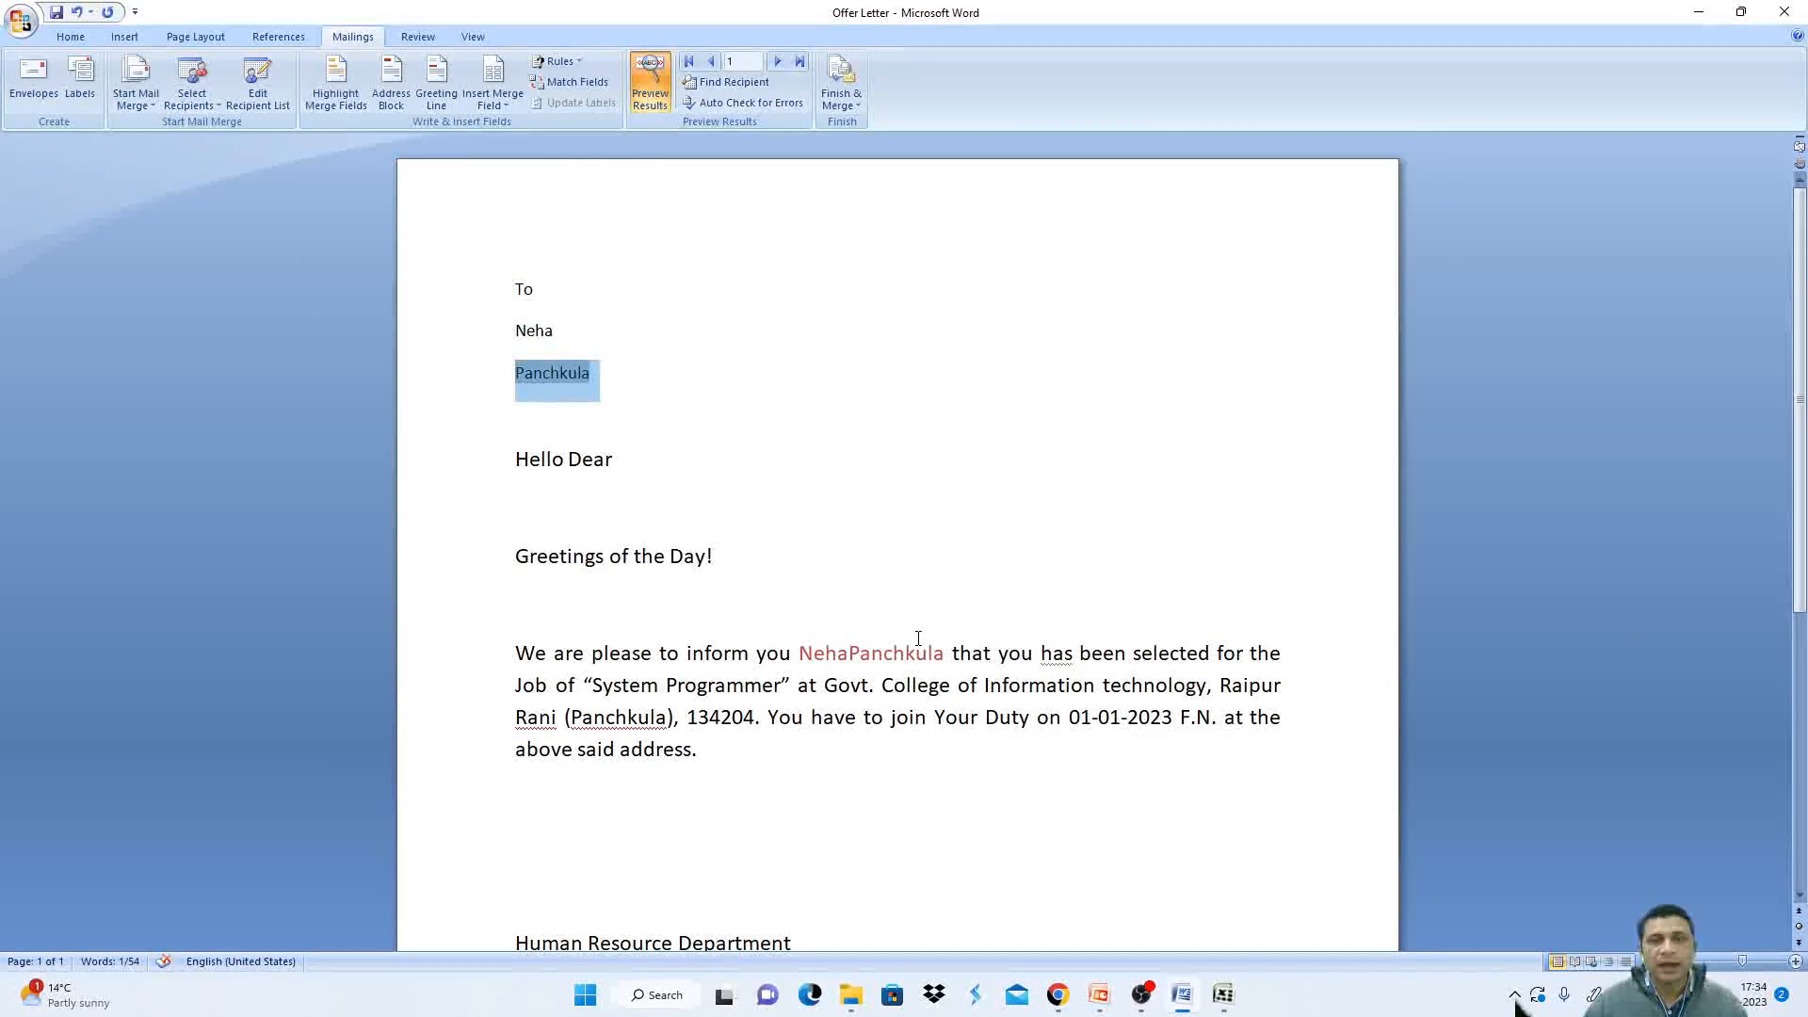
pyautogui.moveTo(944, 652); pyautogui.dragTo(800, 654)
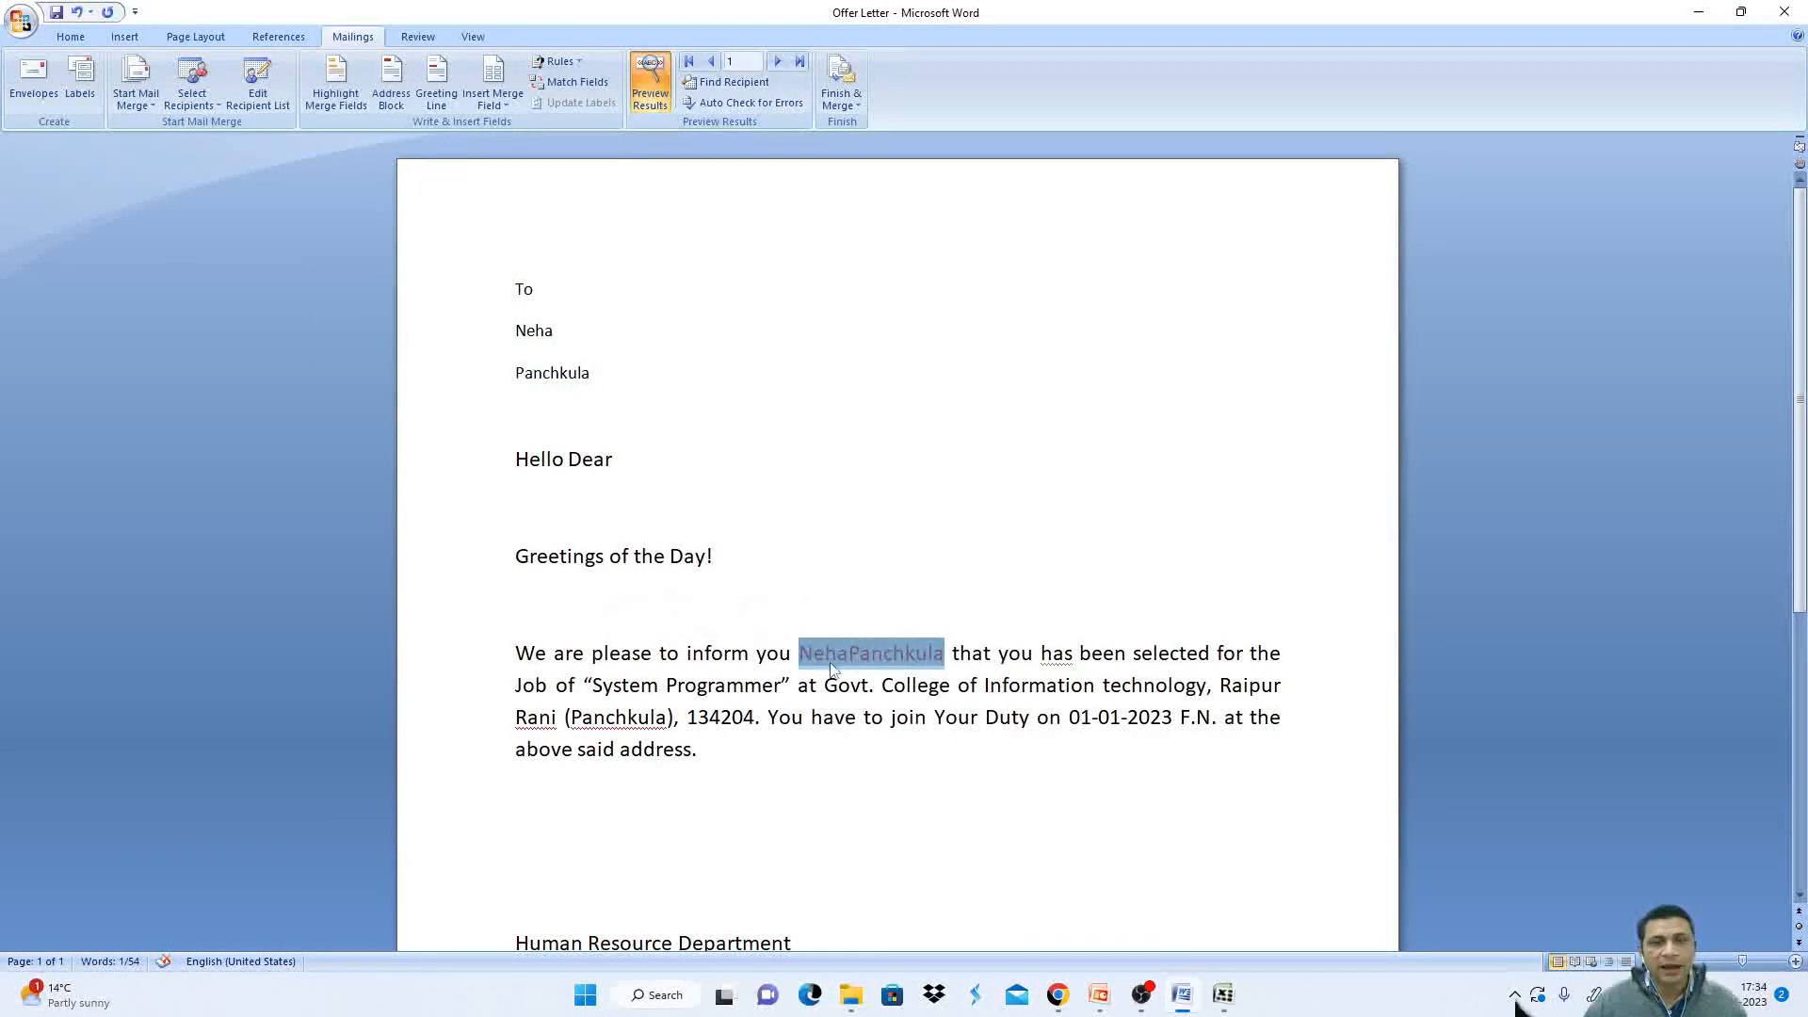
pyautogui.click(863, 676)
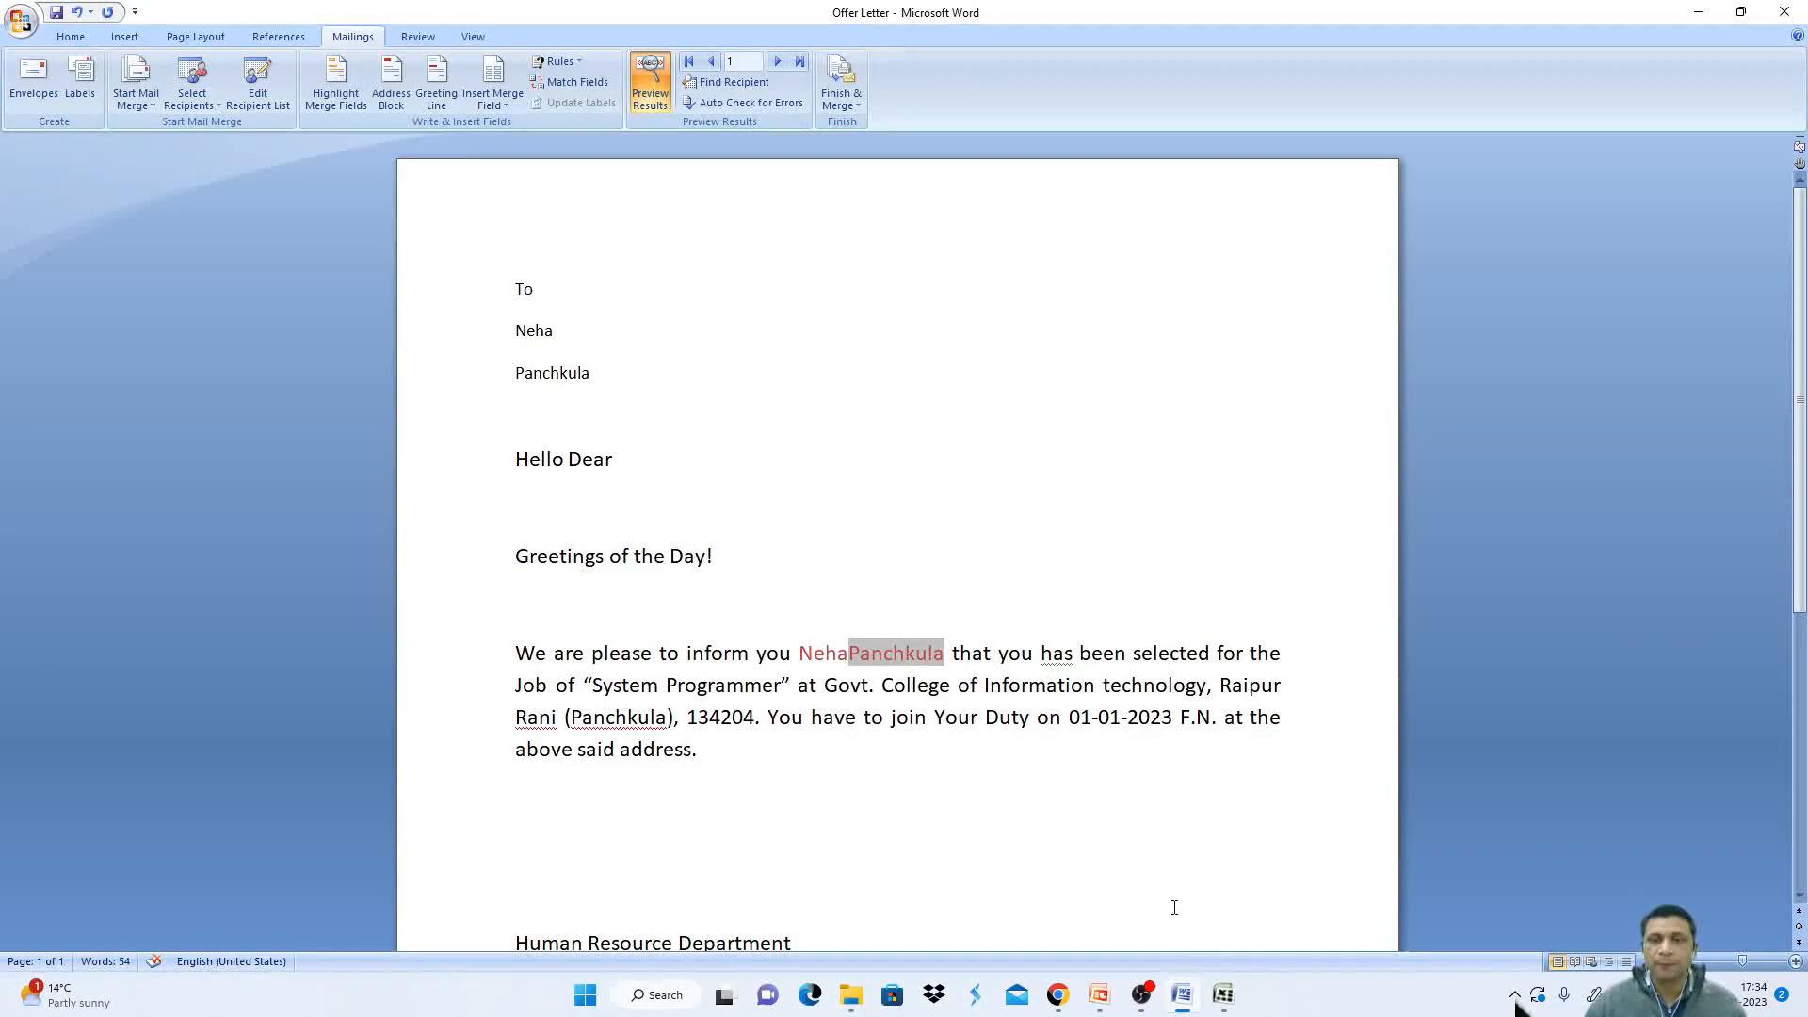
# - Compare the previewed letter with the first name and address record in the Address Book workbook in Excel, and return to Word
pyautogui.click(1222, 994)
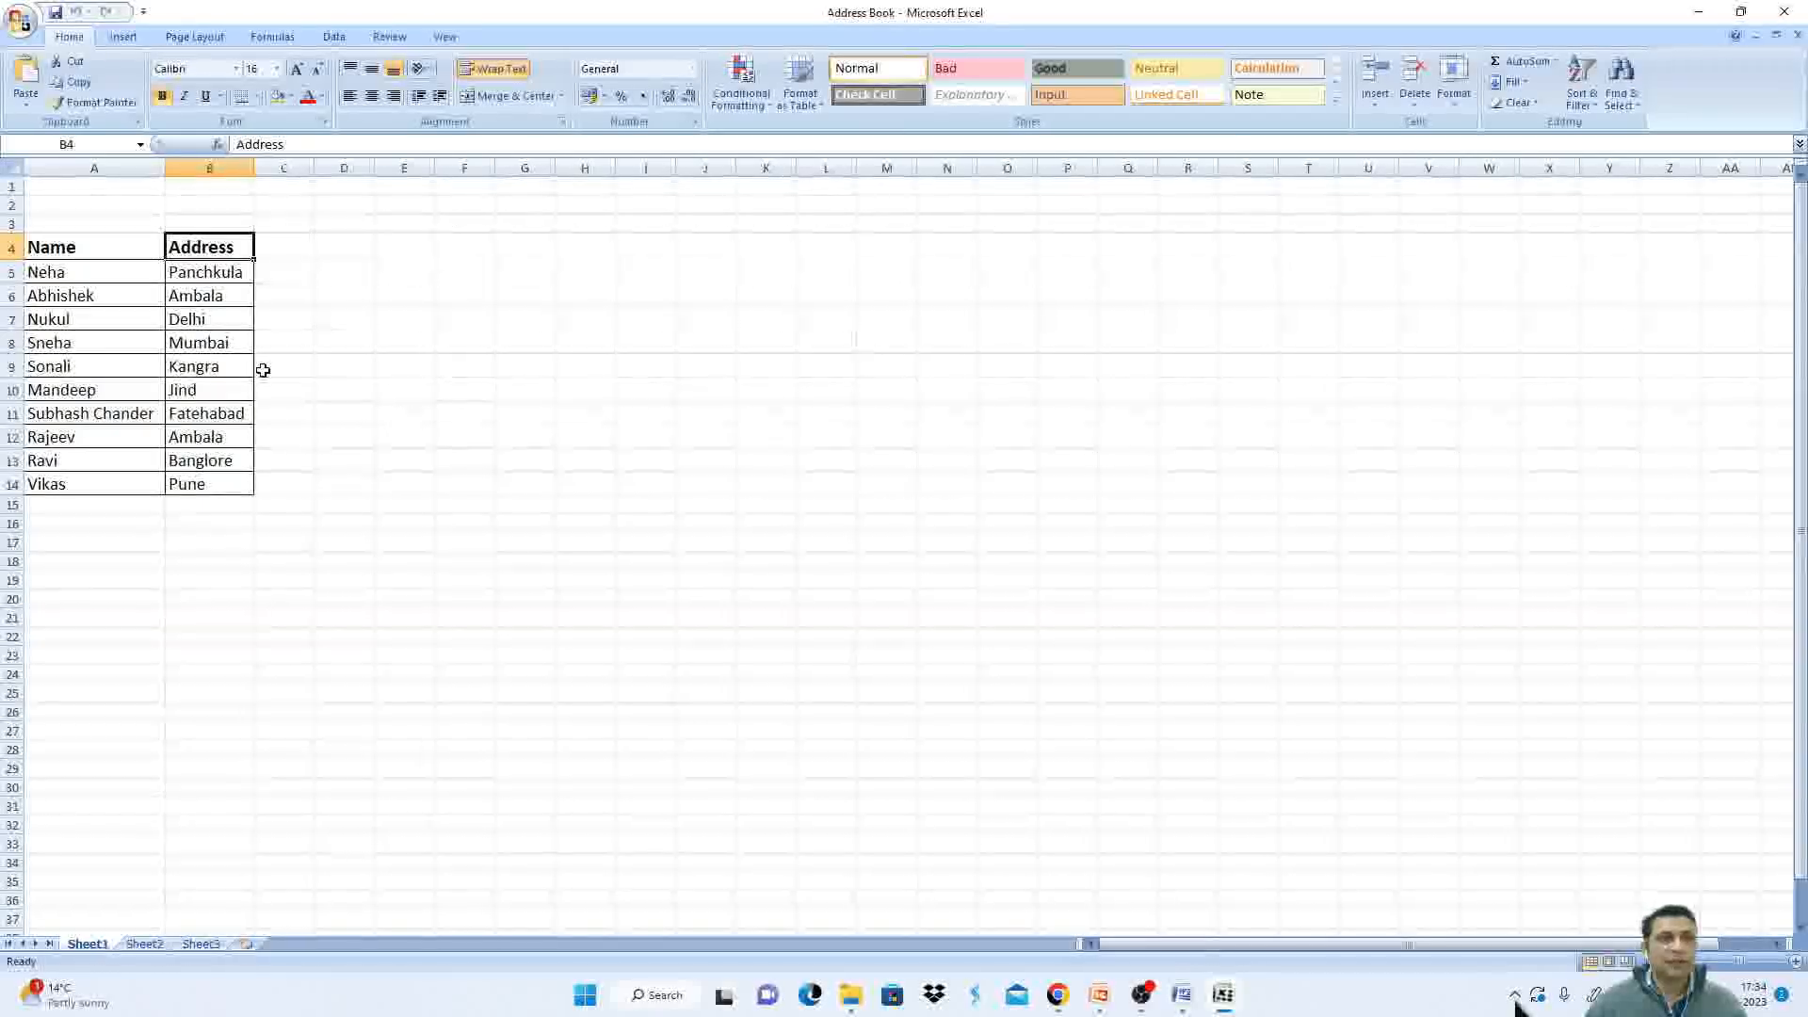
pyautogui.click(98, 273)
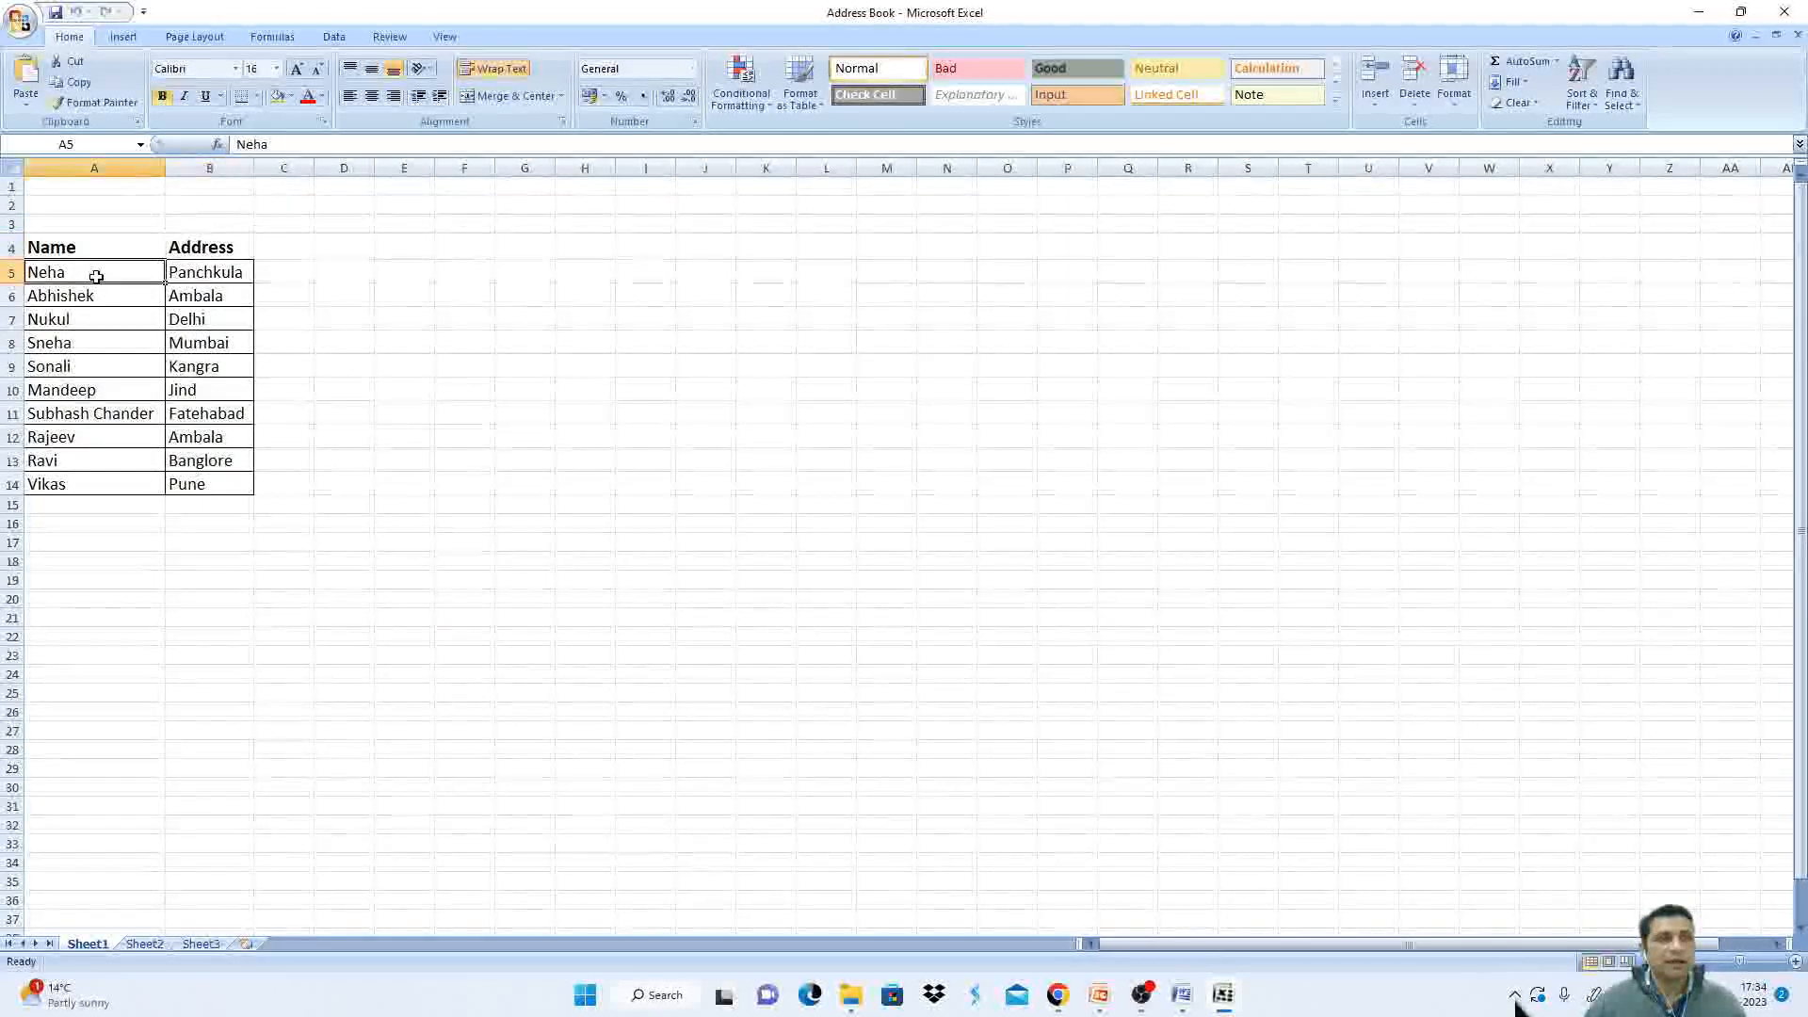
pyautogui.click(179, 273)
pyautogui.click(1182, 994)
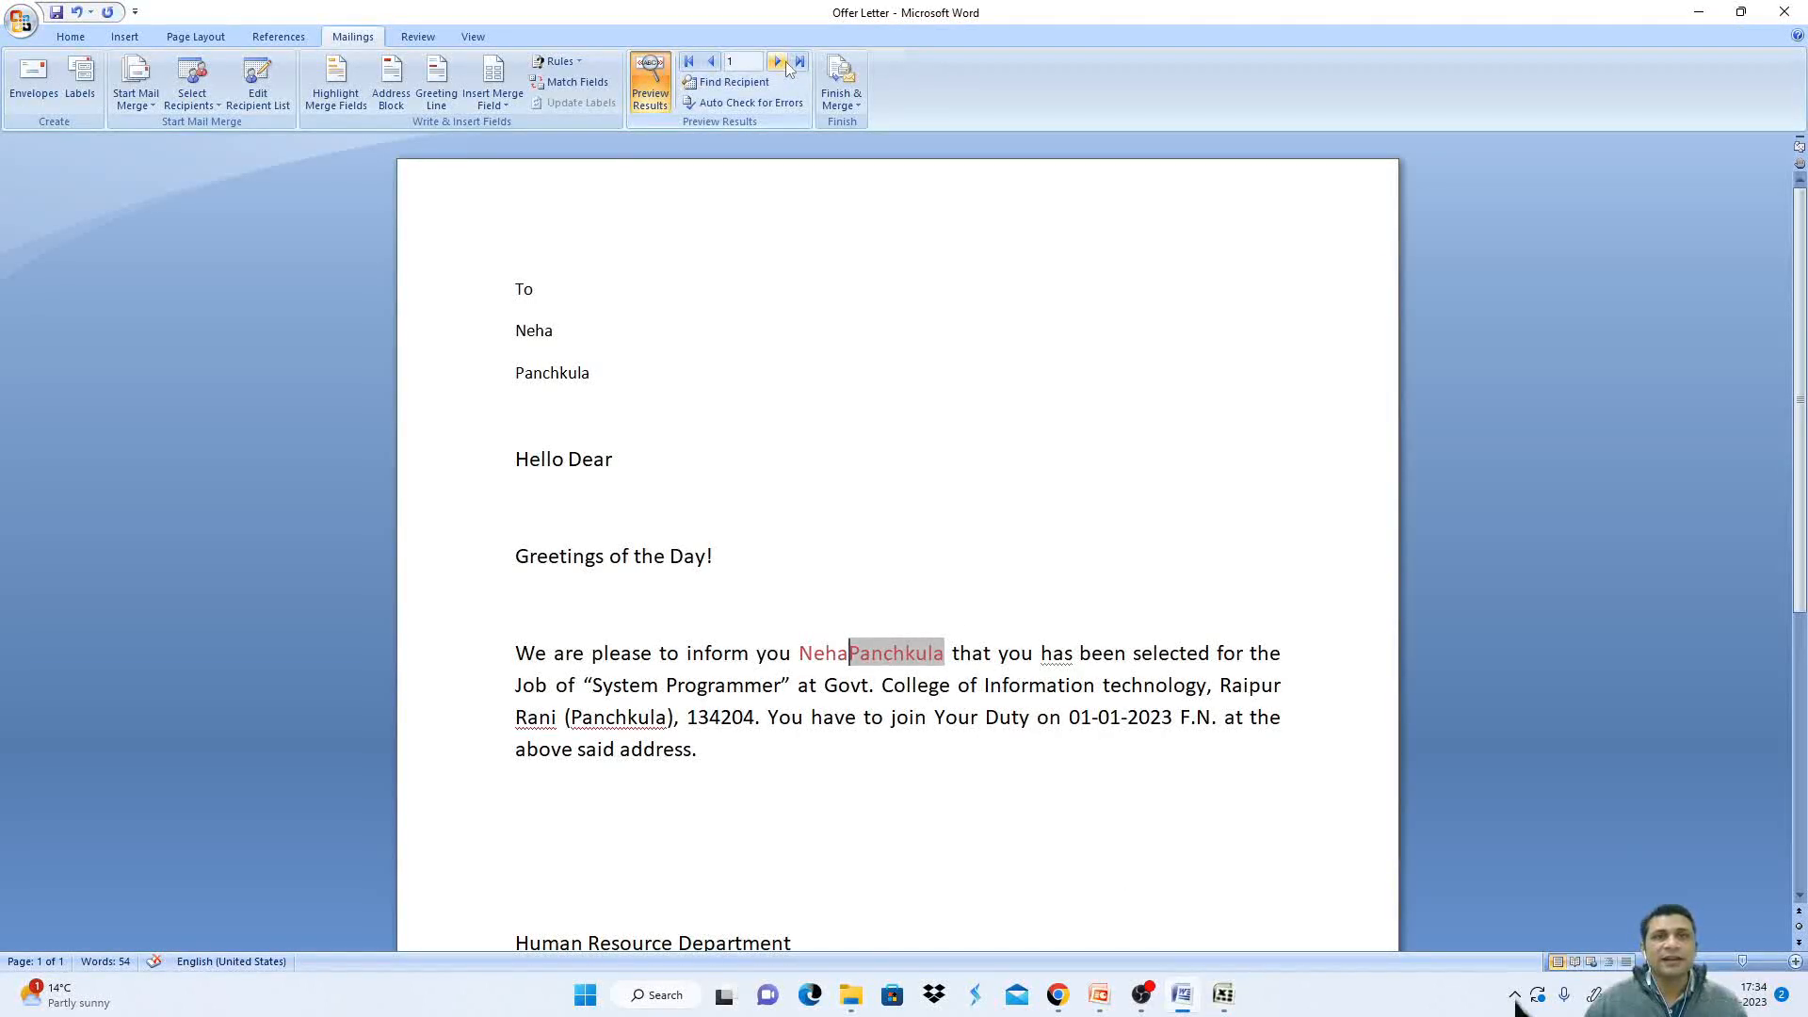
# - Preview the letters of the following recipients one by one up to record 6
pyautogui.click(780, 63)
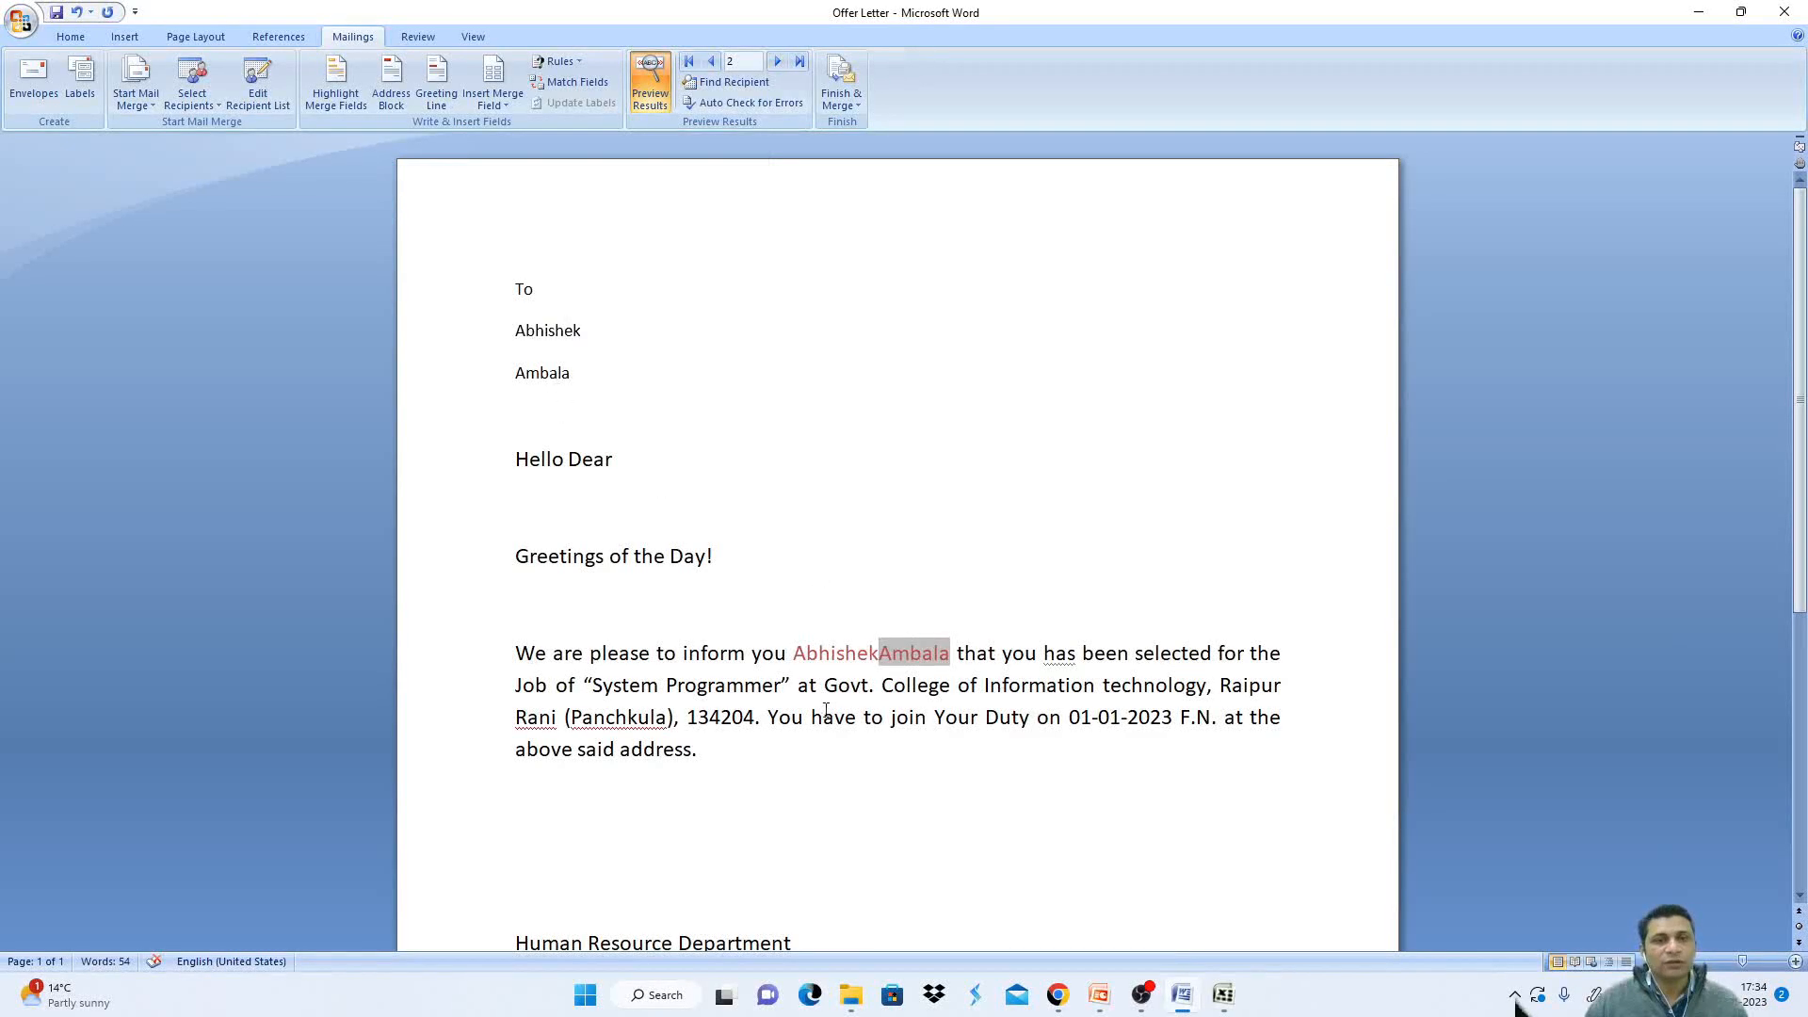
pyautogui.click(778, 62)
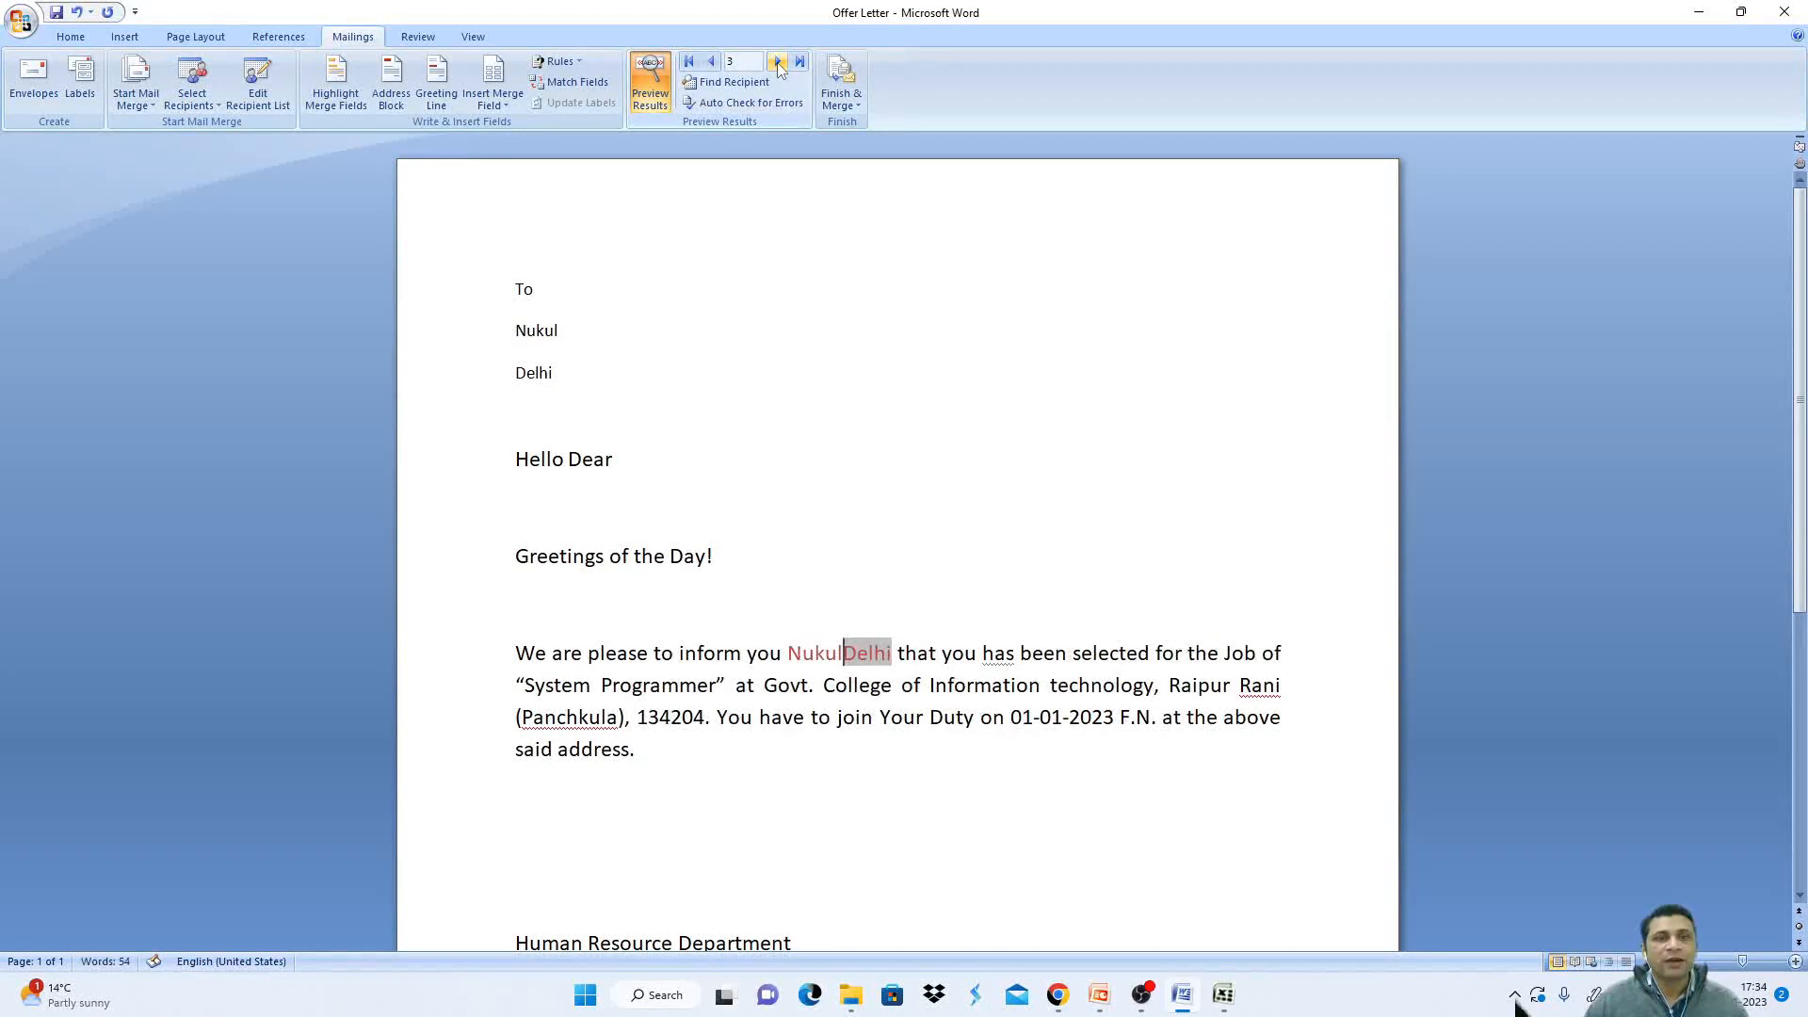
pyautogui.click(778, 63)
pyautogui.click(778, 63)
pyautogui.click(779, 63)
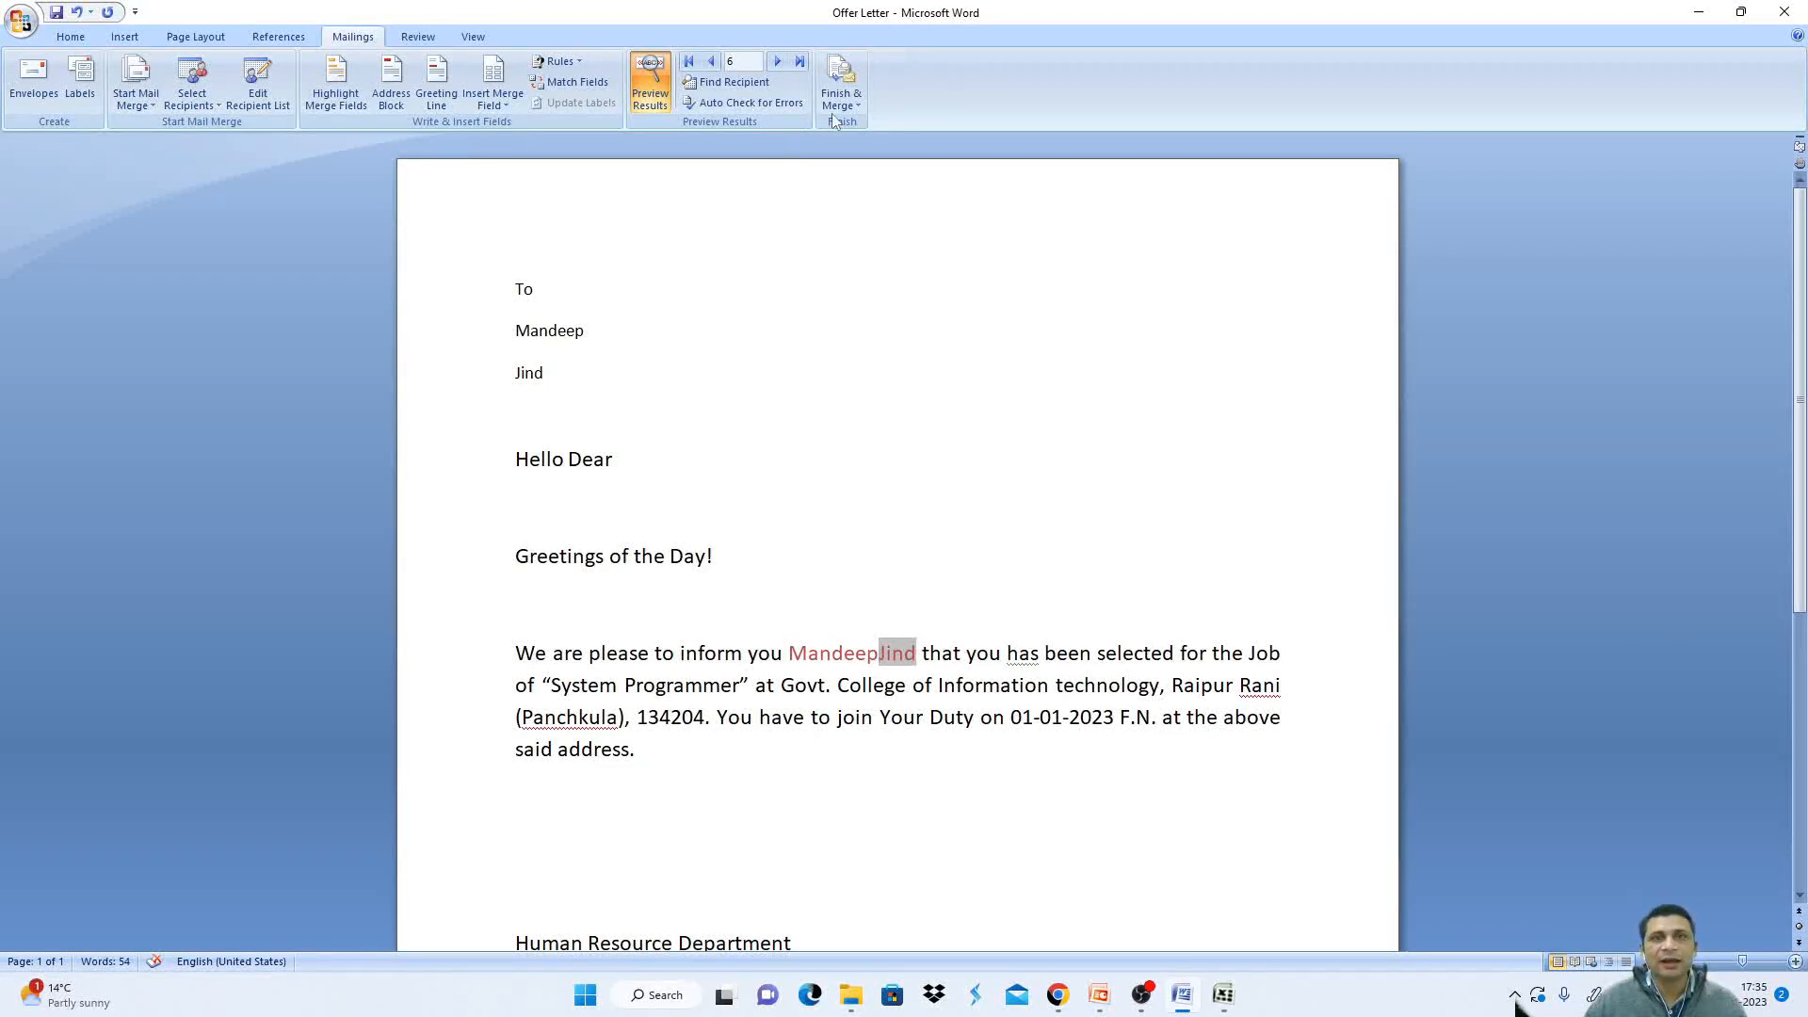
# - Merge all records to the printer, using Microsoft Print to PDF with all pages and one copy
pyautogui.click(852, 102)
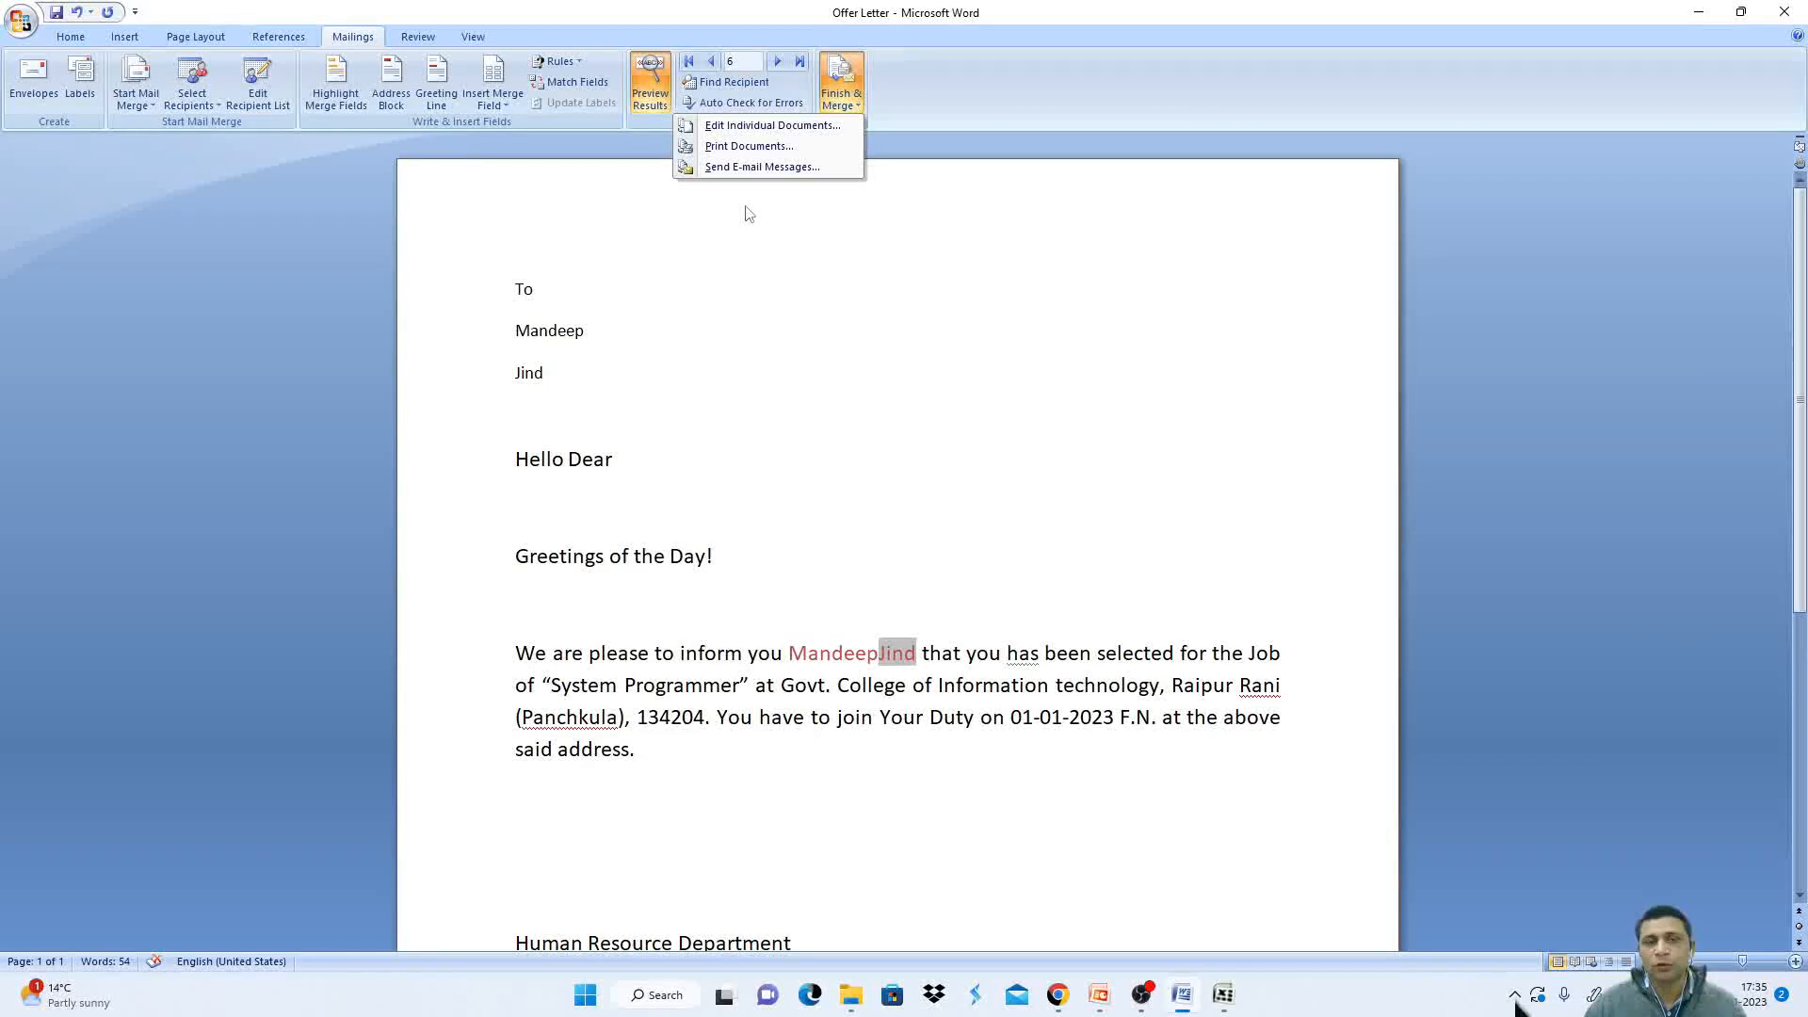
pyautogui.click(749, 147)
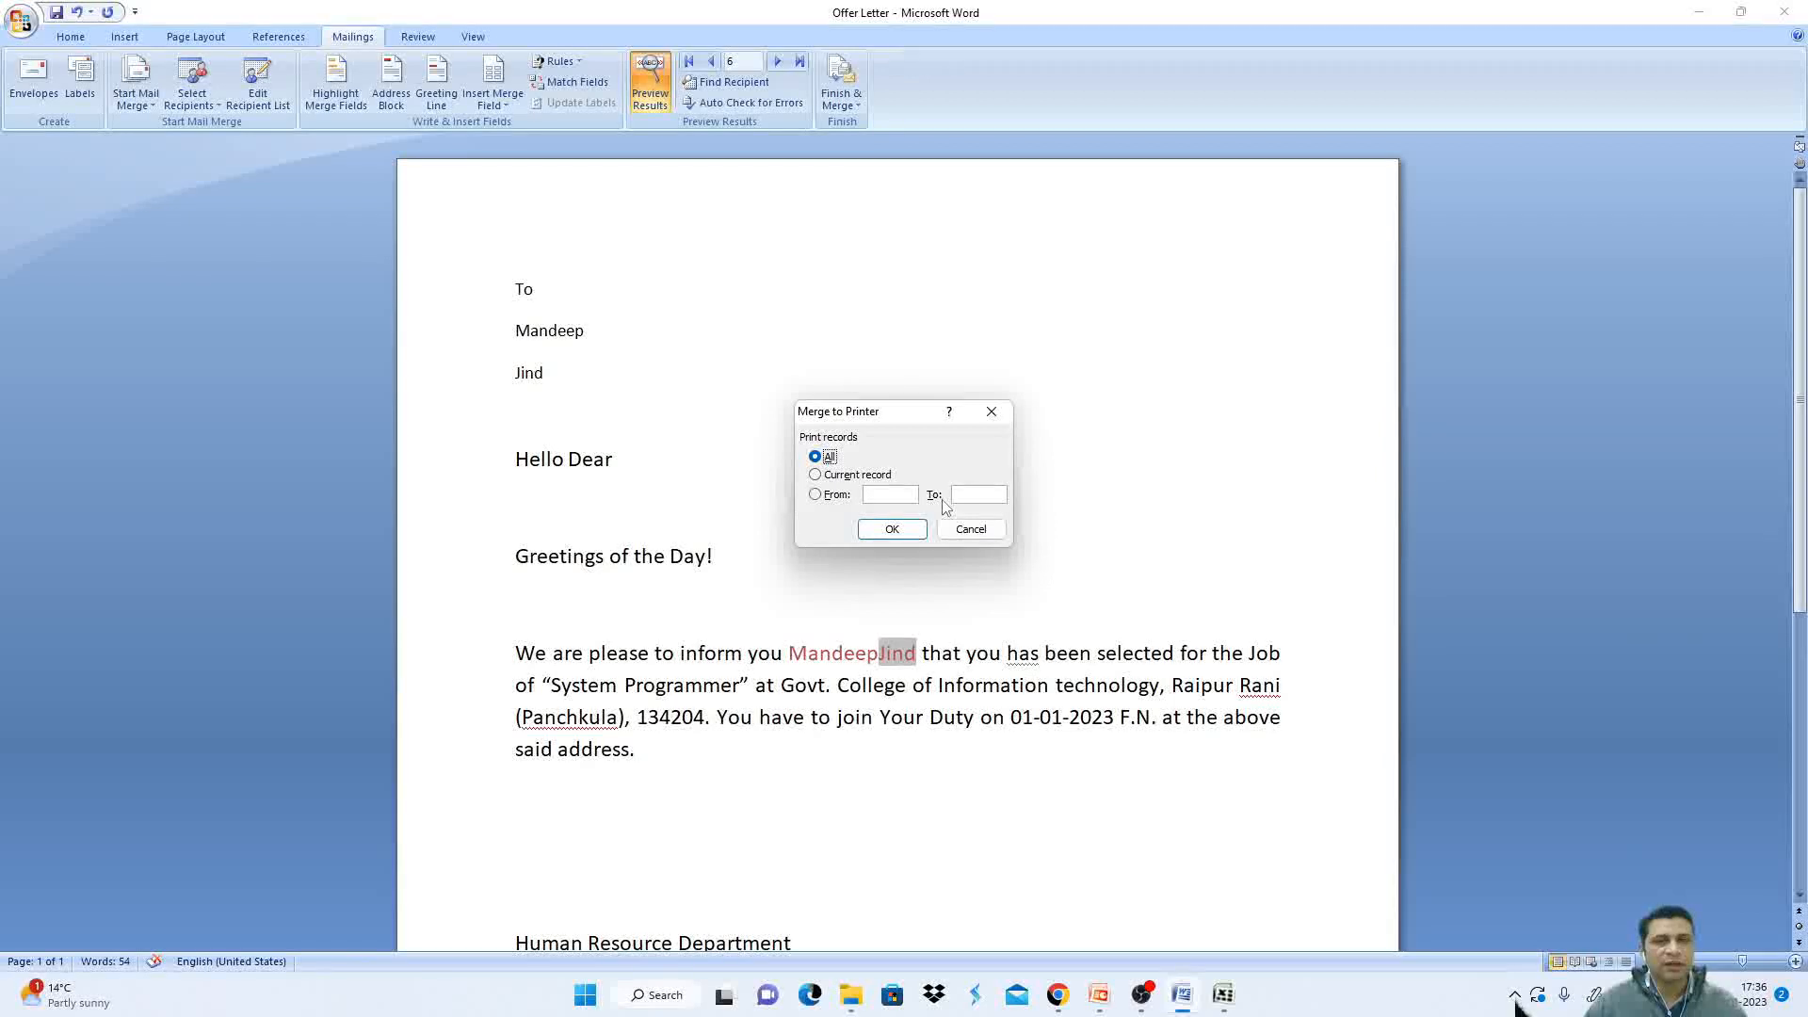
pyautogui.click(892, 530)
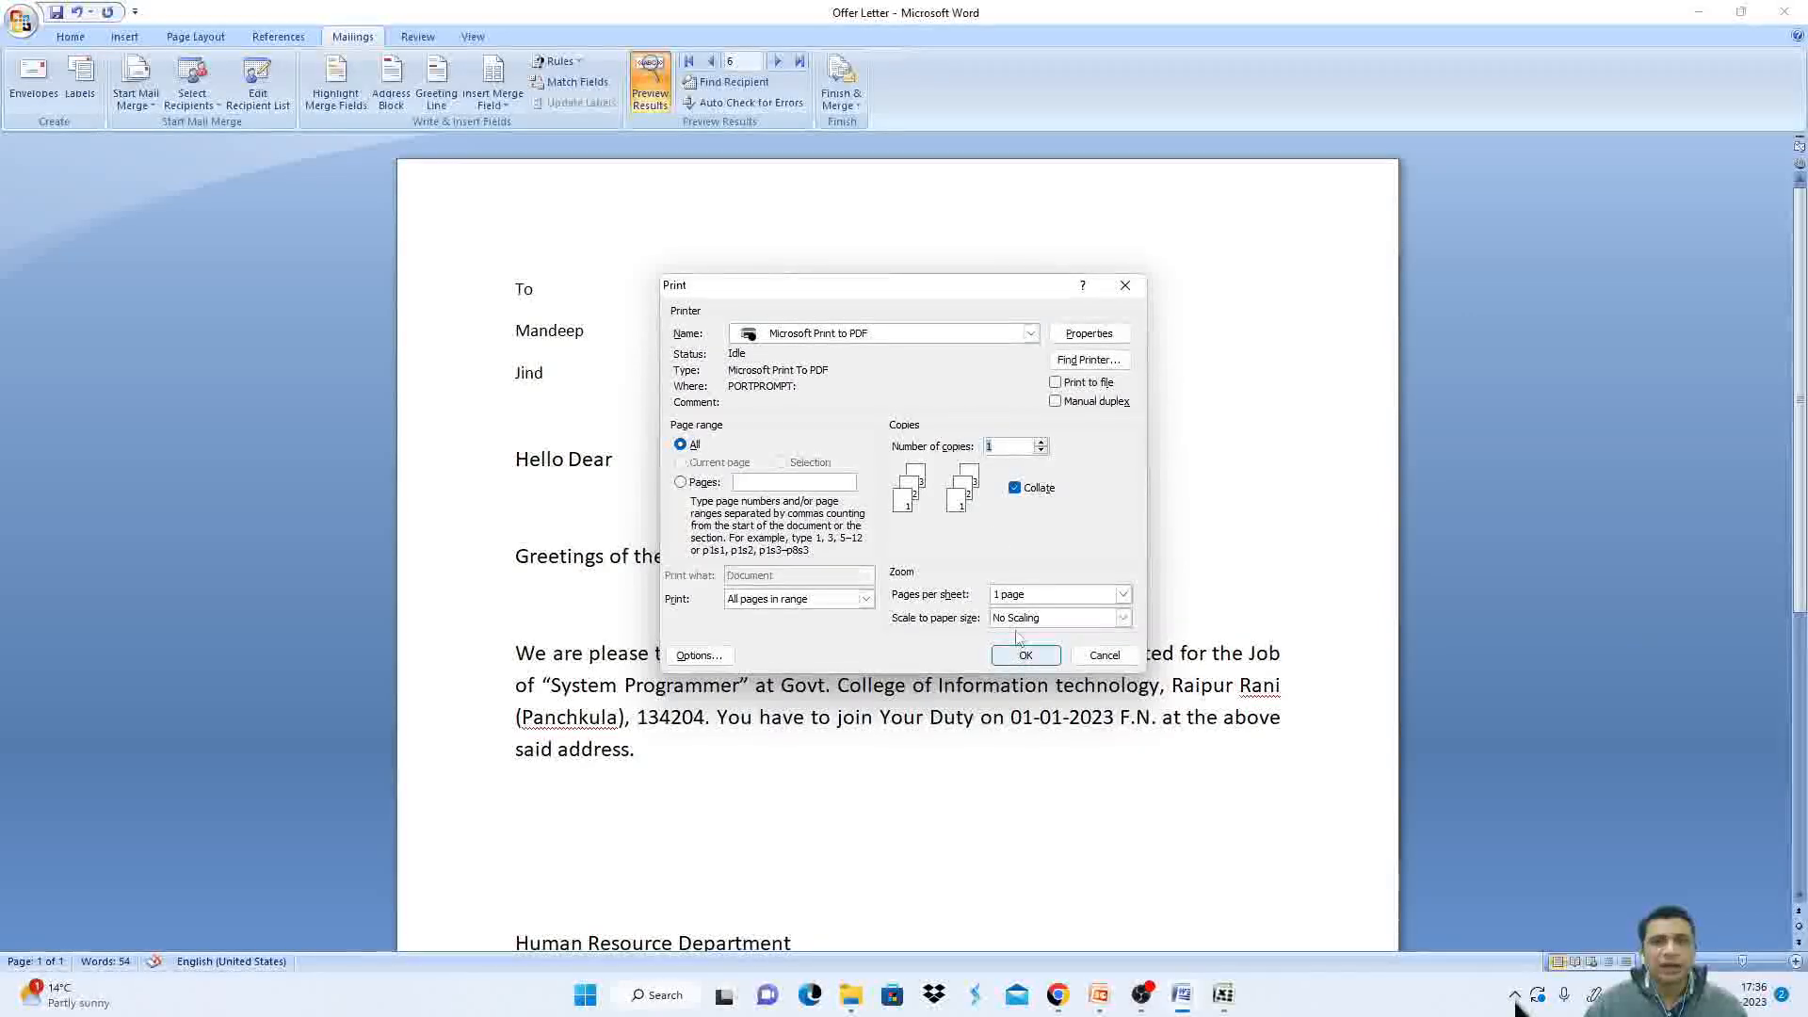
pyautogui.click(1030, 333)
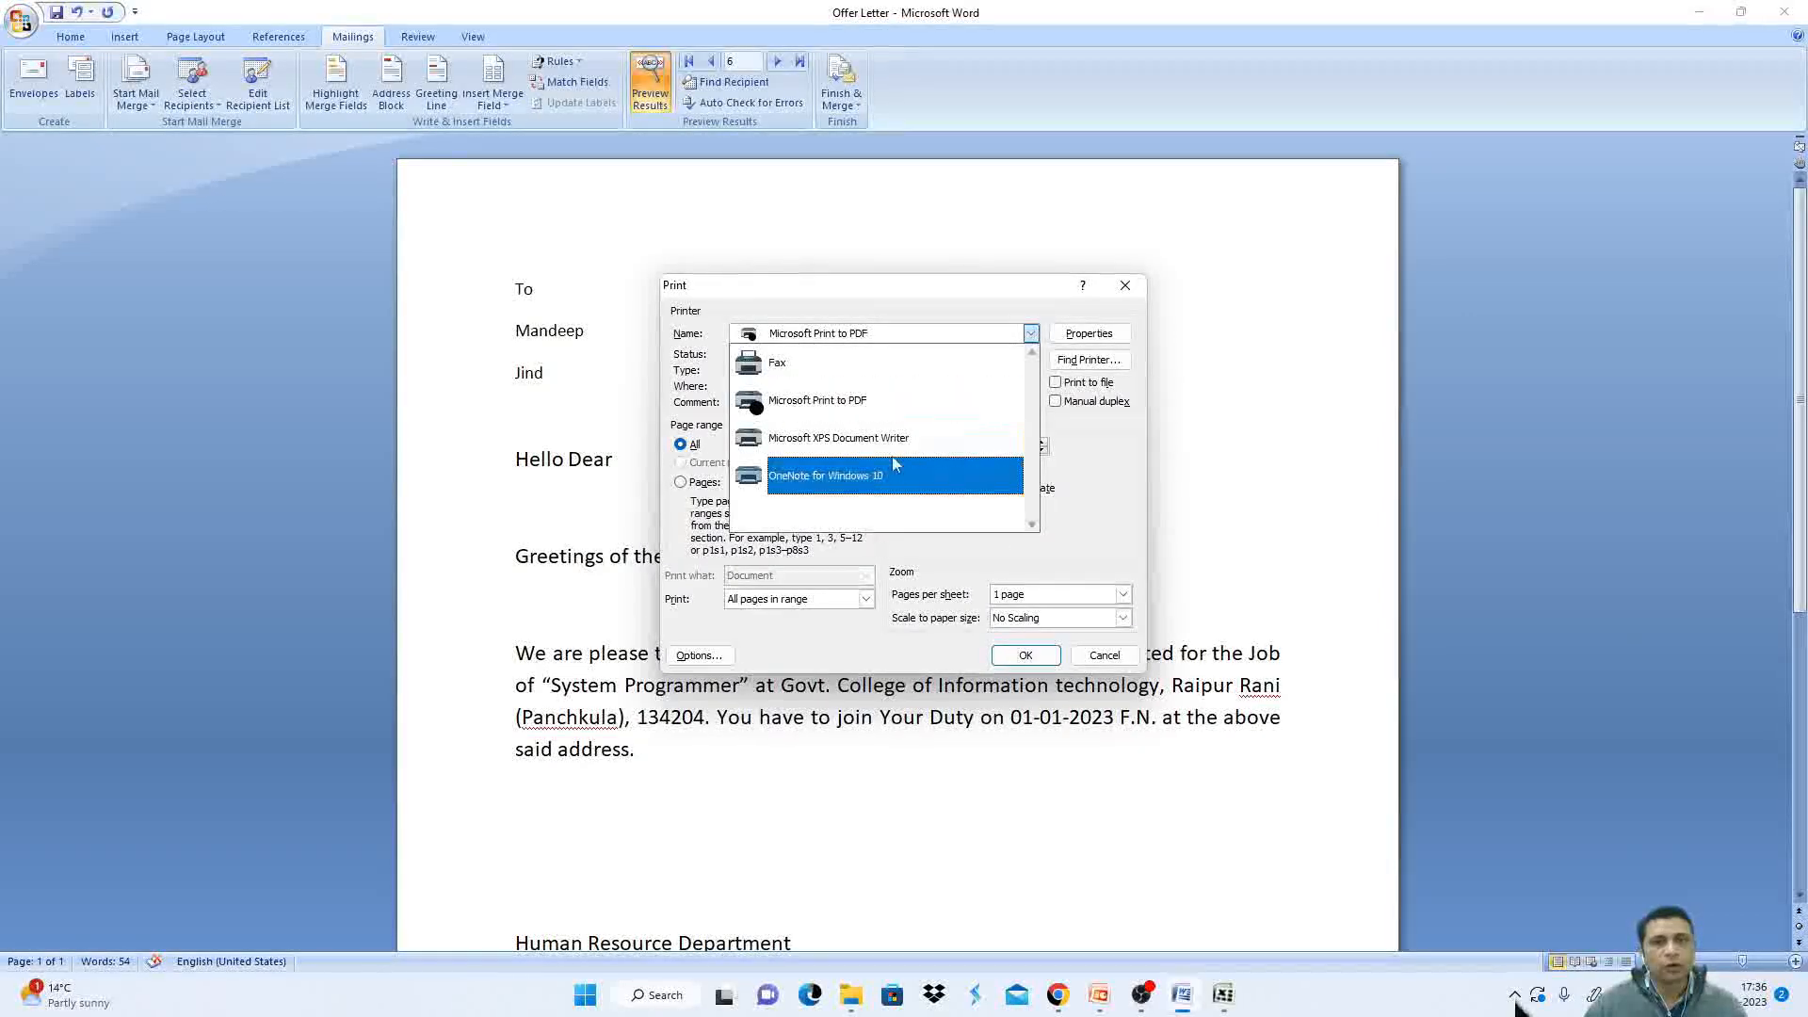
pyautogui.click(941, 400)
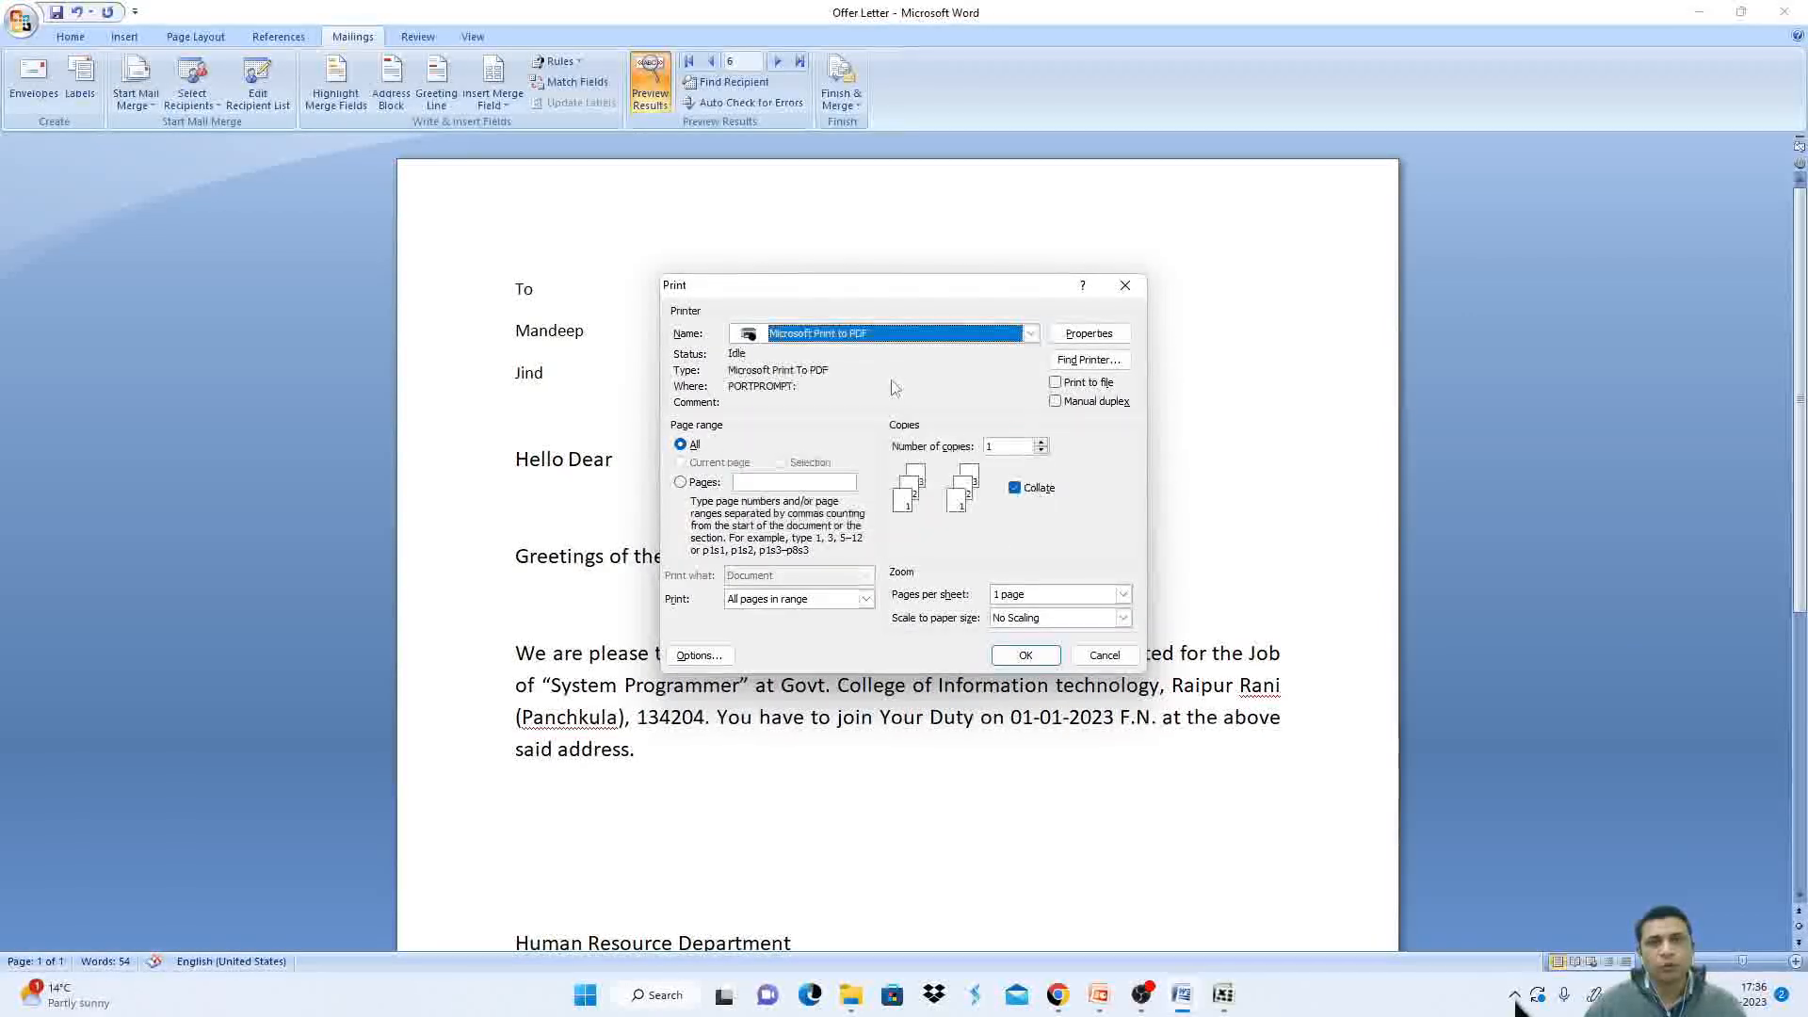
pyautogui.click(1022, 656)
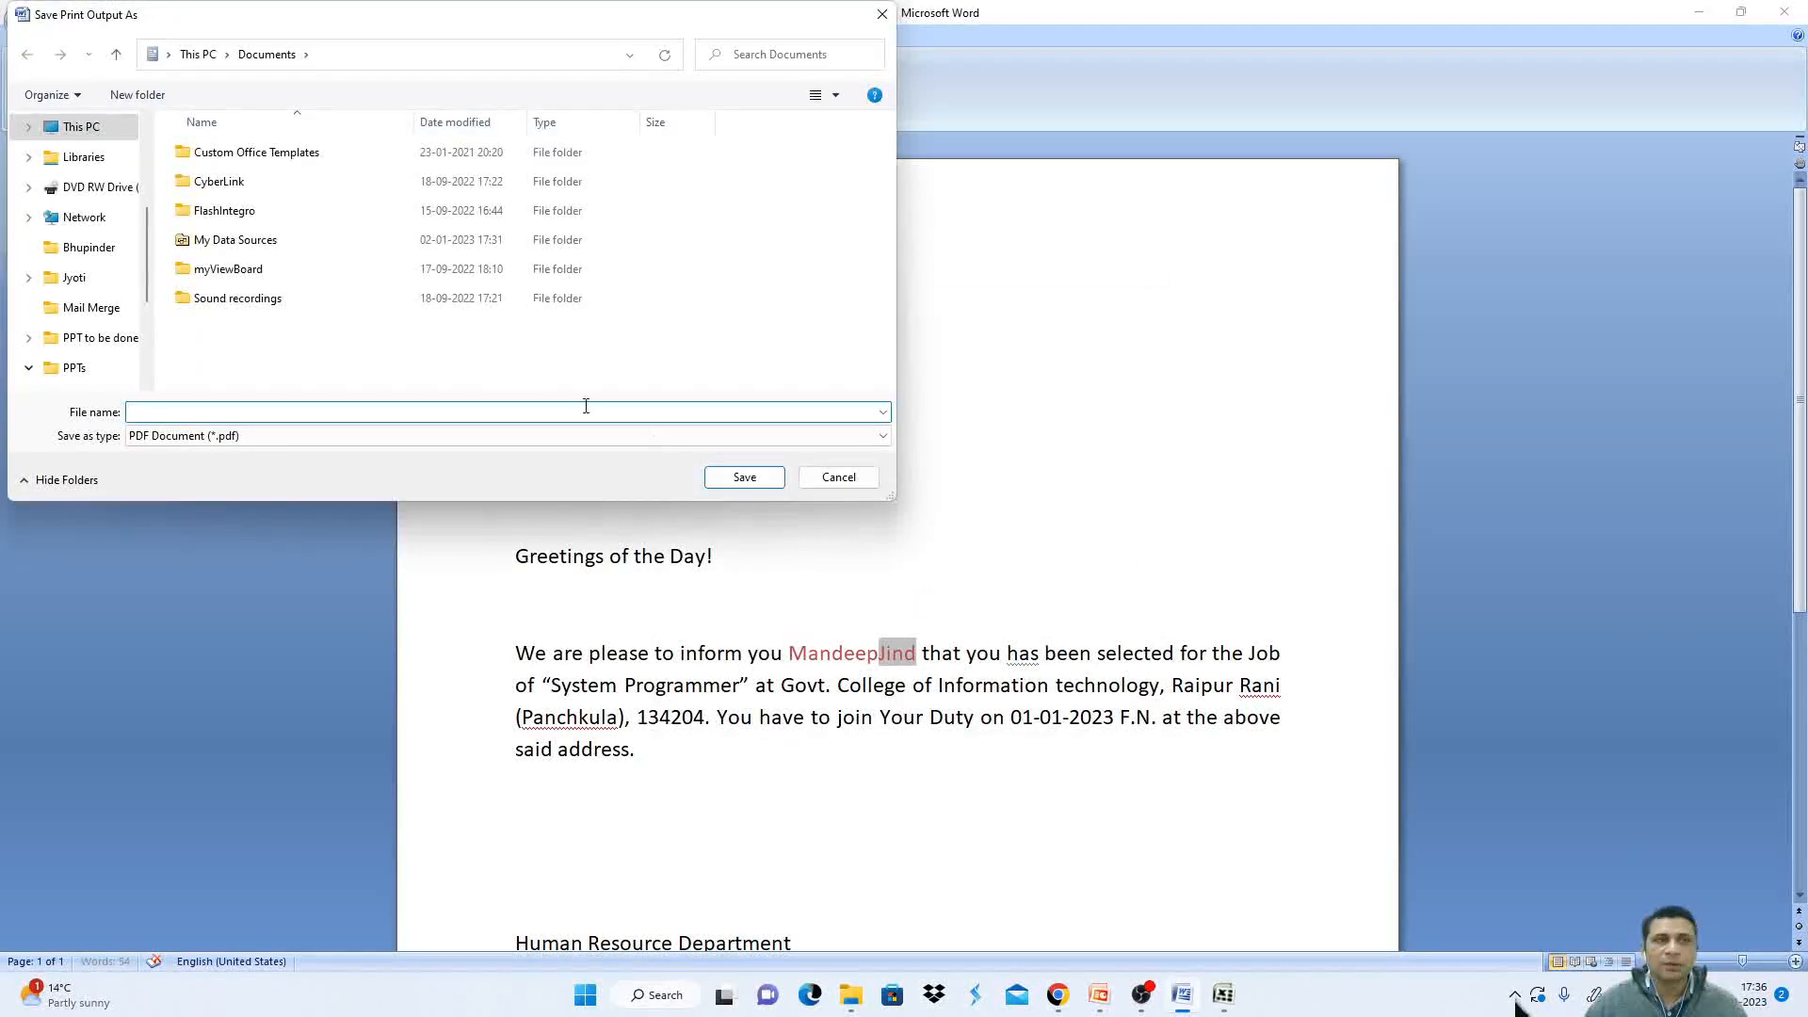
# - Save the PDF output as "final merge" in the Mail Merge folder
pyautogui.scroll(2, 141, 213)
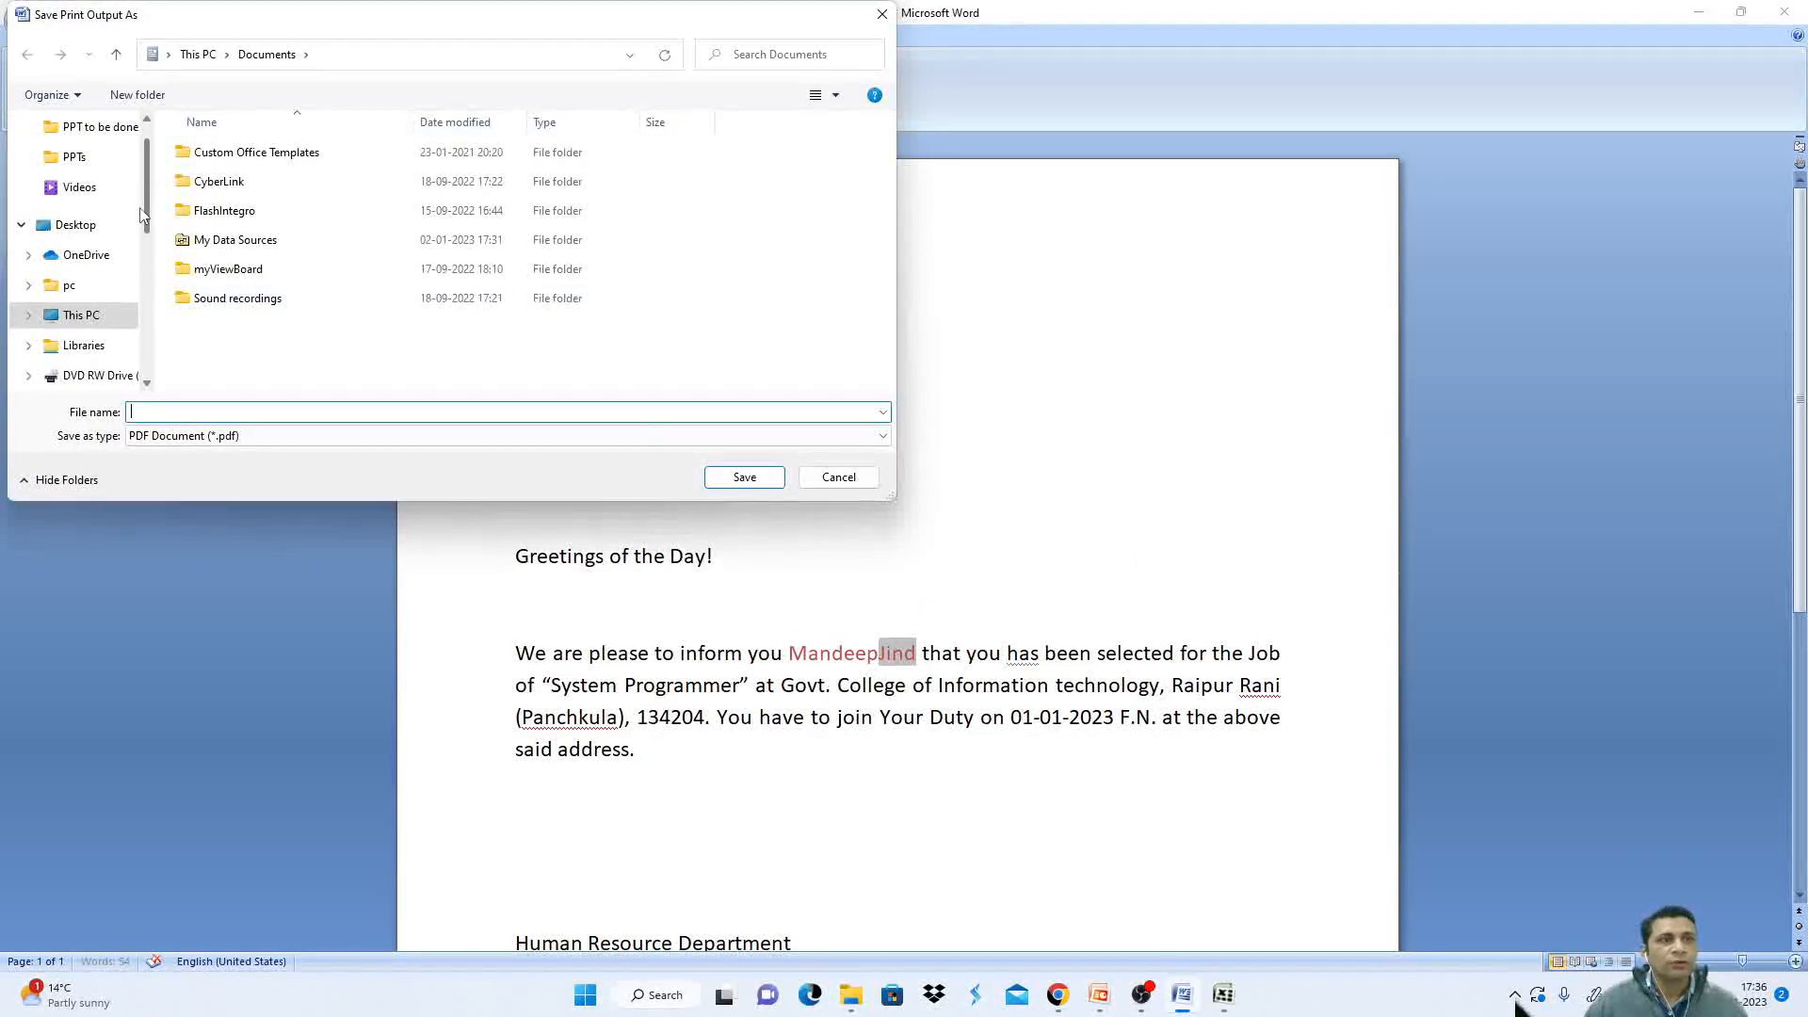
pyautogui.scroll(-3, 111, 283)
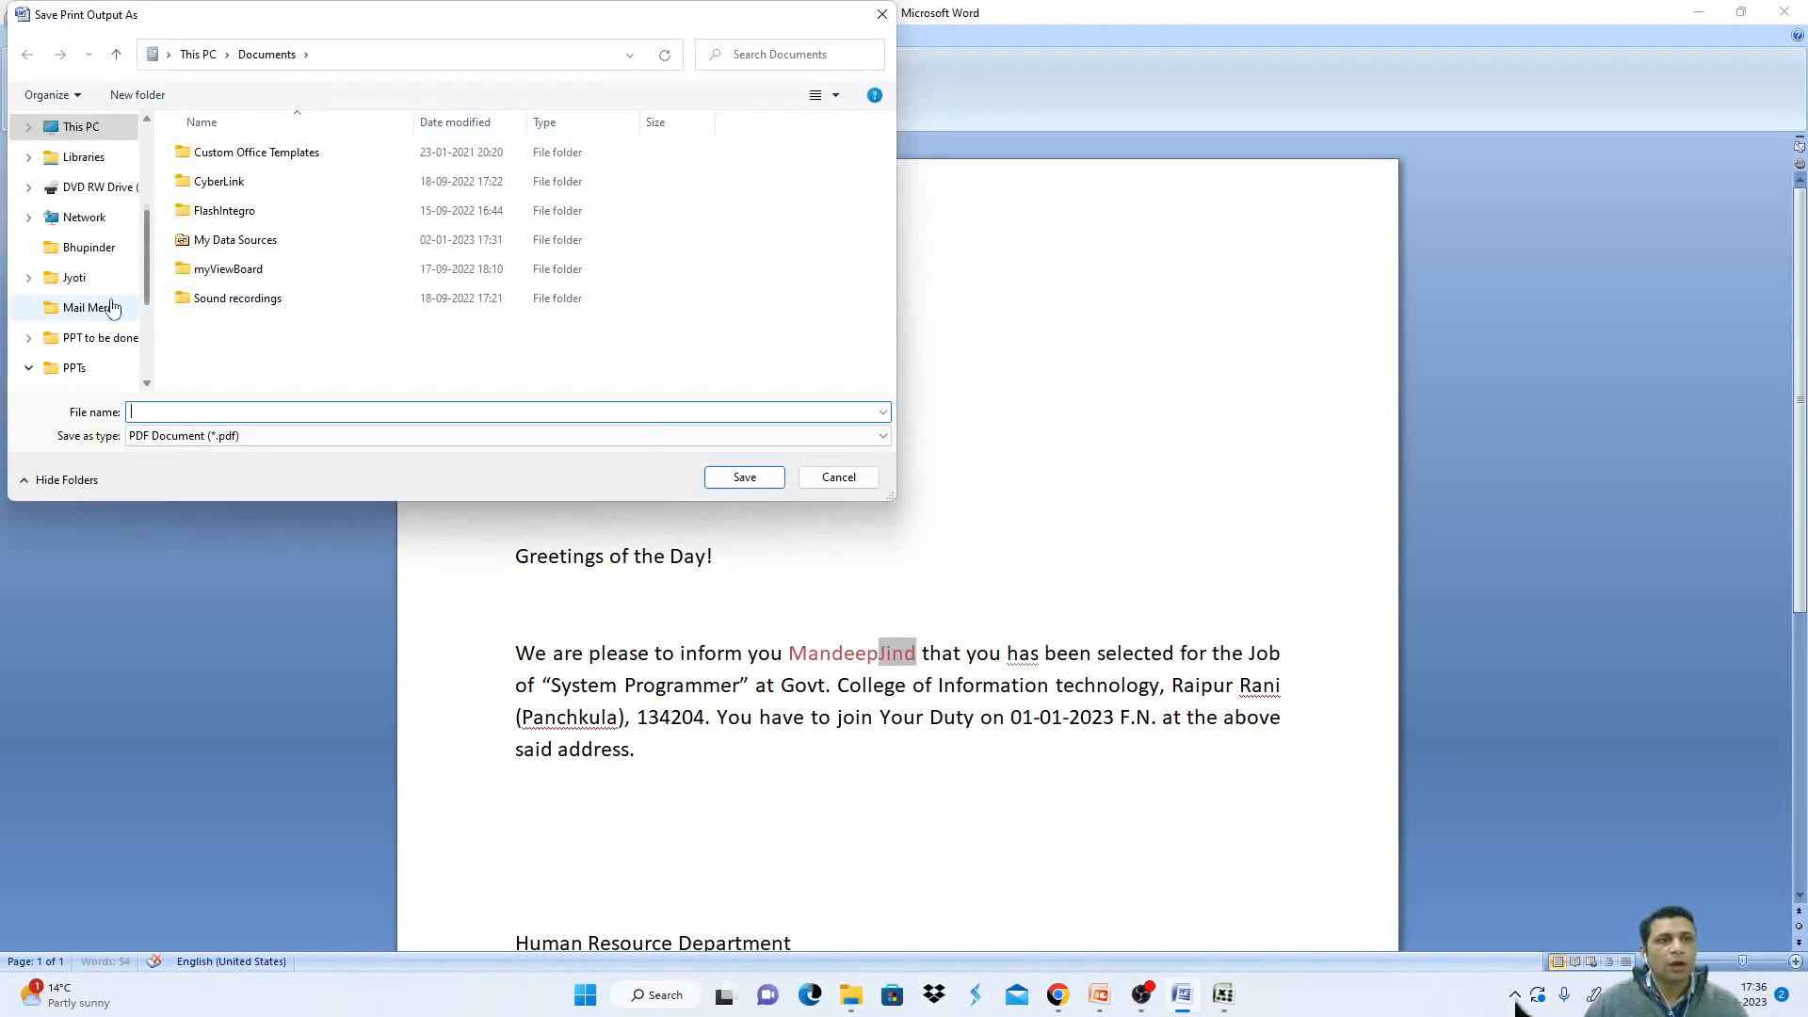
pyautogui.click(112, 307)
pyautogui.click(192, 416)
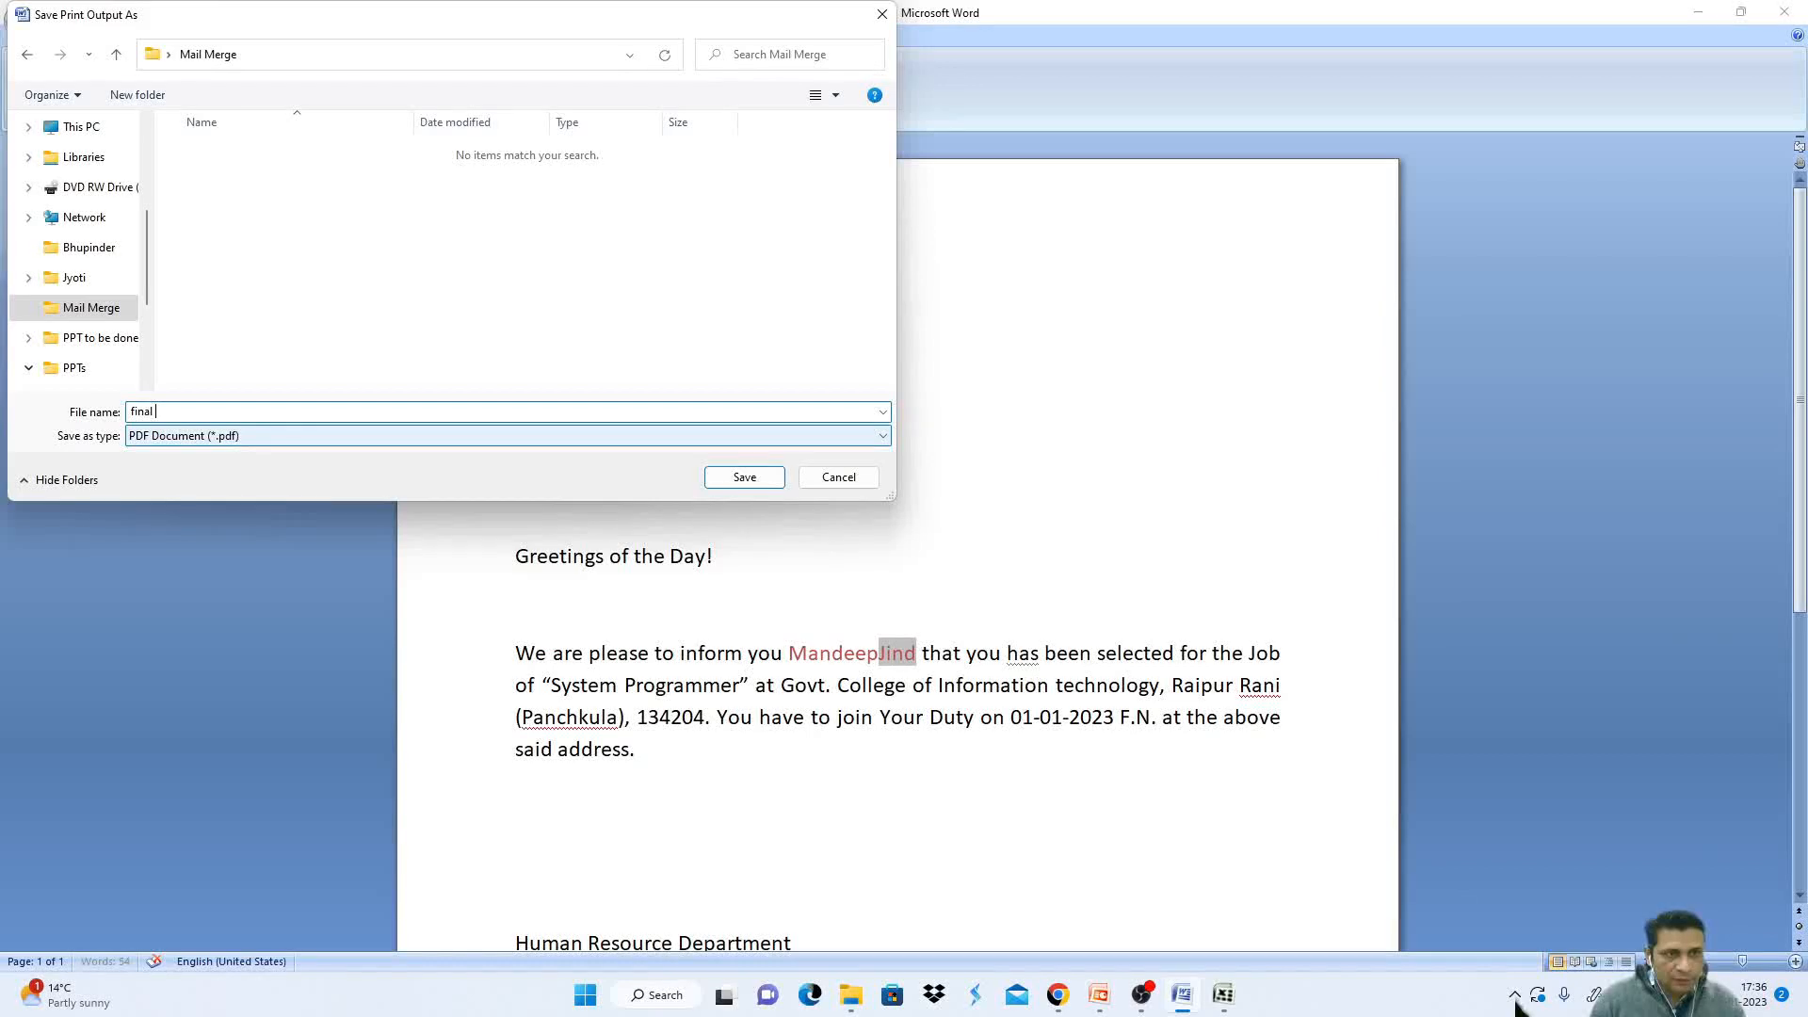
pyautogui.write('final merge')
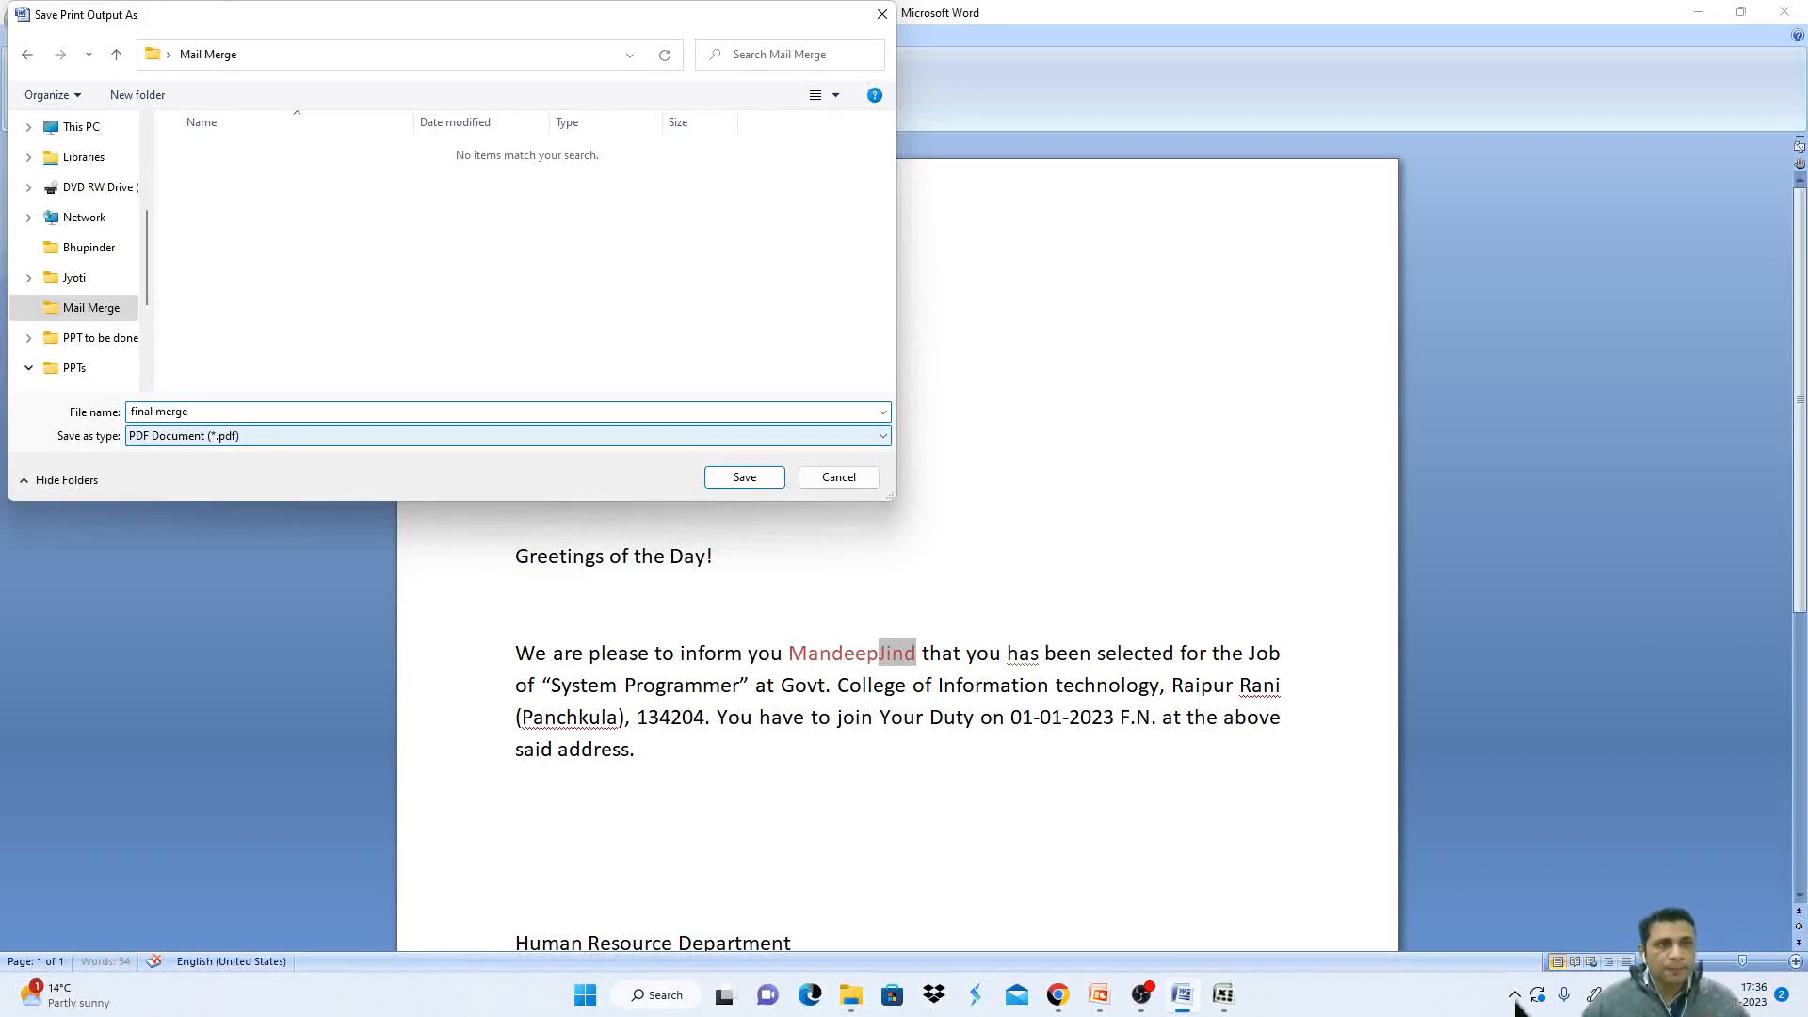
pyautogui.click(743, 478)
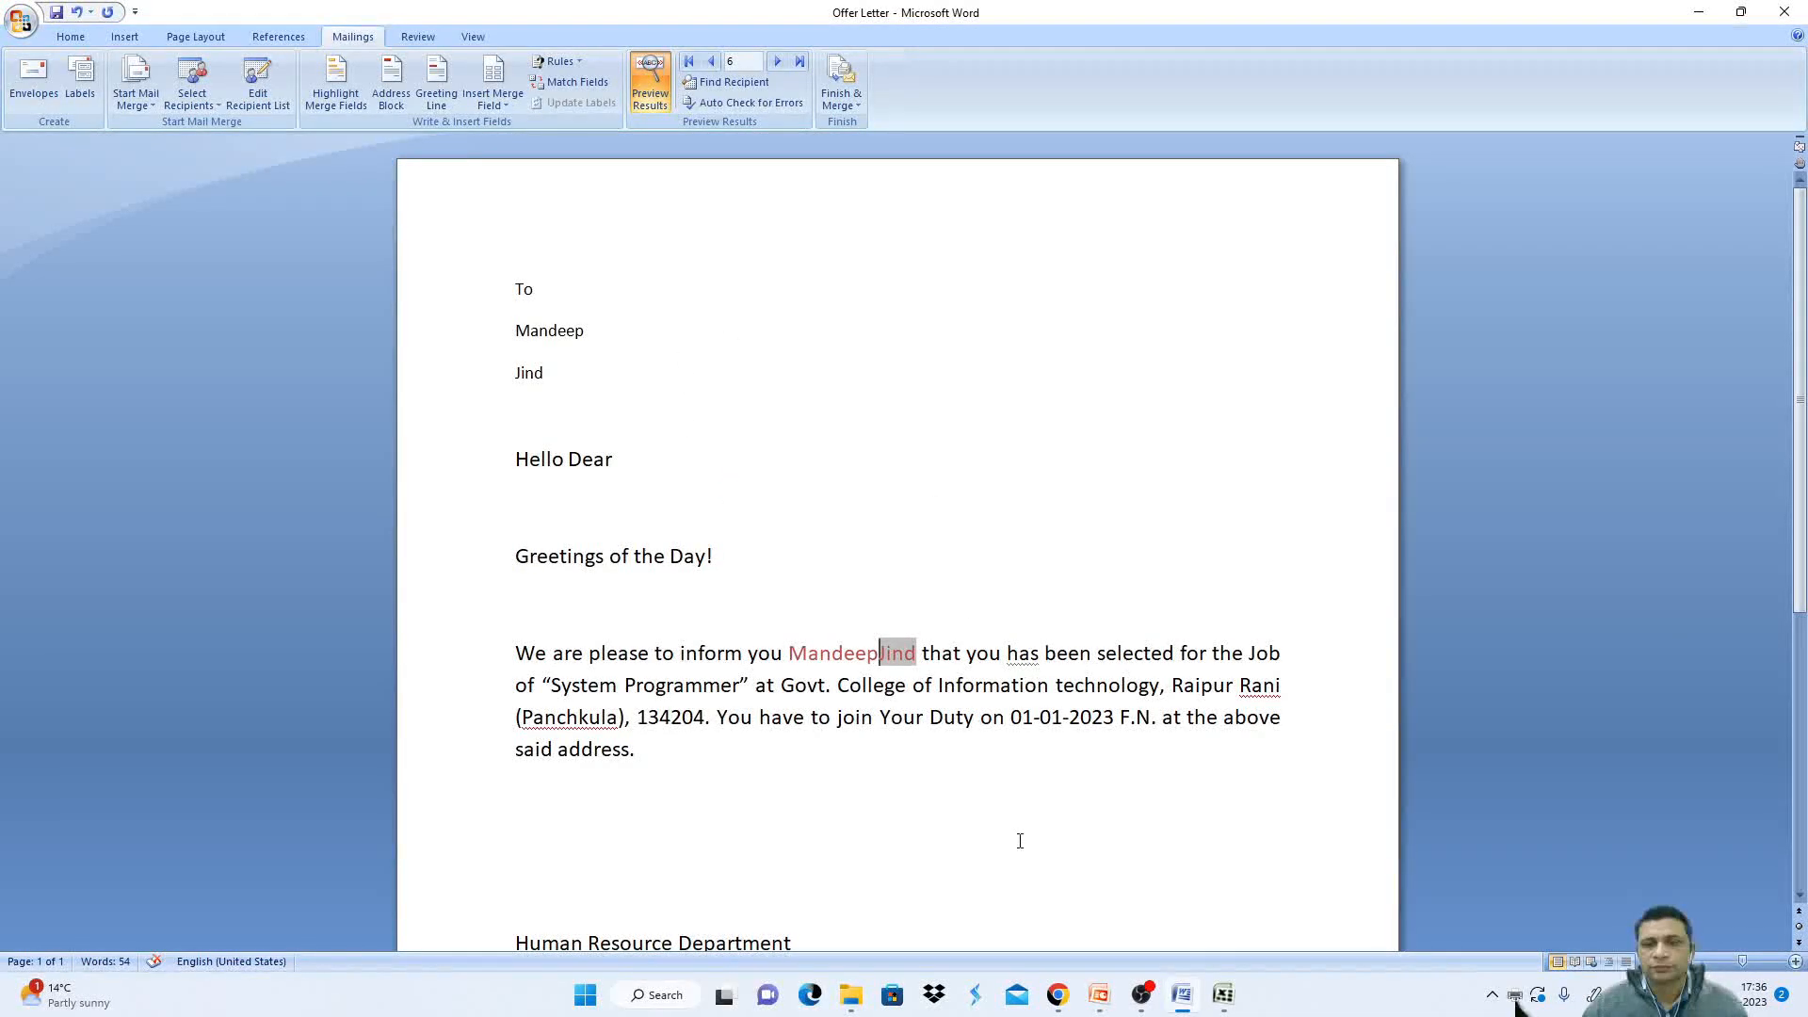
# - Minimise the Word and Excel windows and open the Mail Merge folder from the desktop in a maximised window
pyautogui.click(1700, 12)
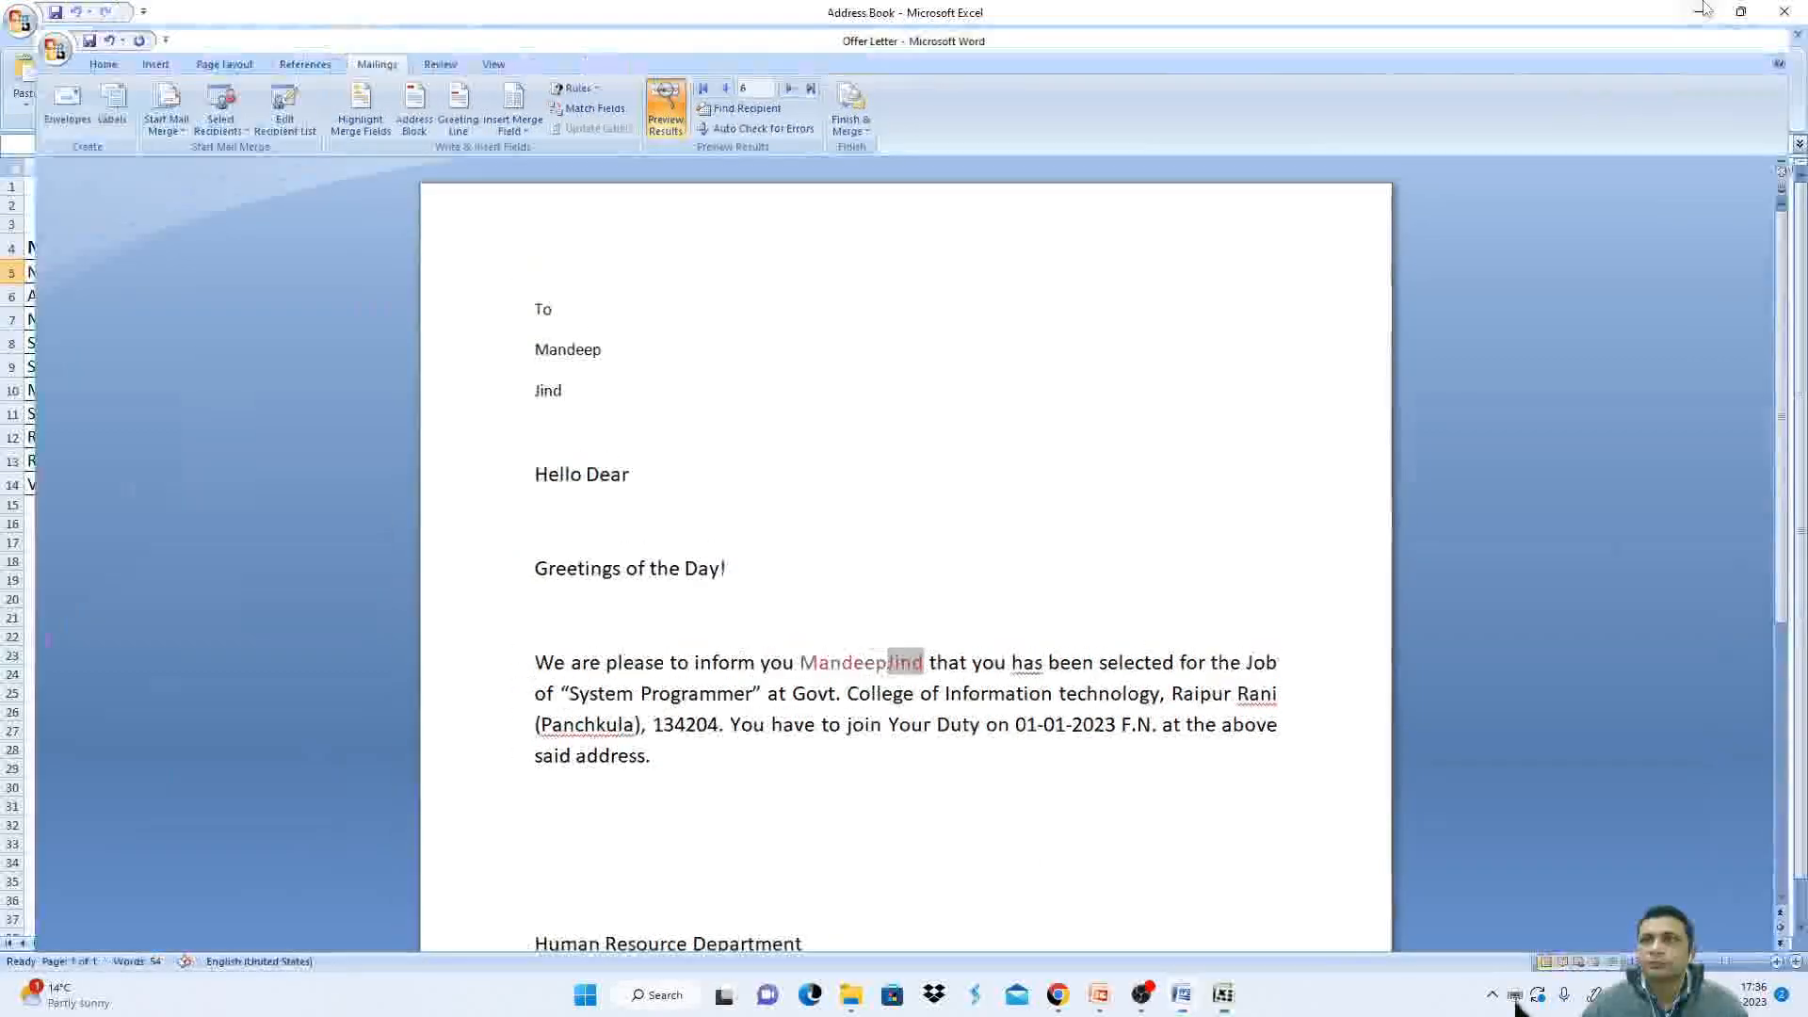
pyautogui.click(1703, 11)
pyautogui.click(1702, 11)
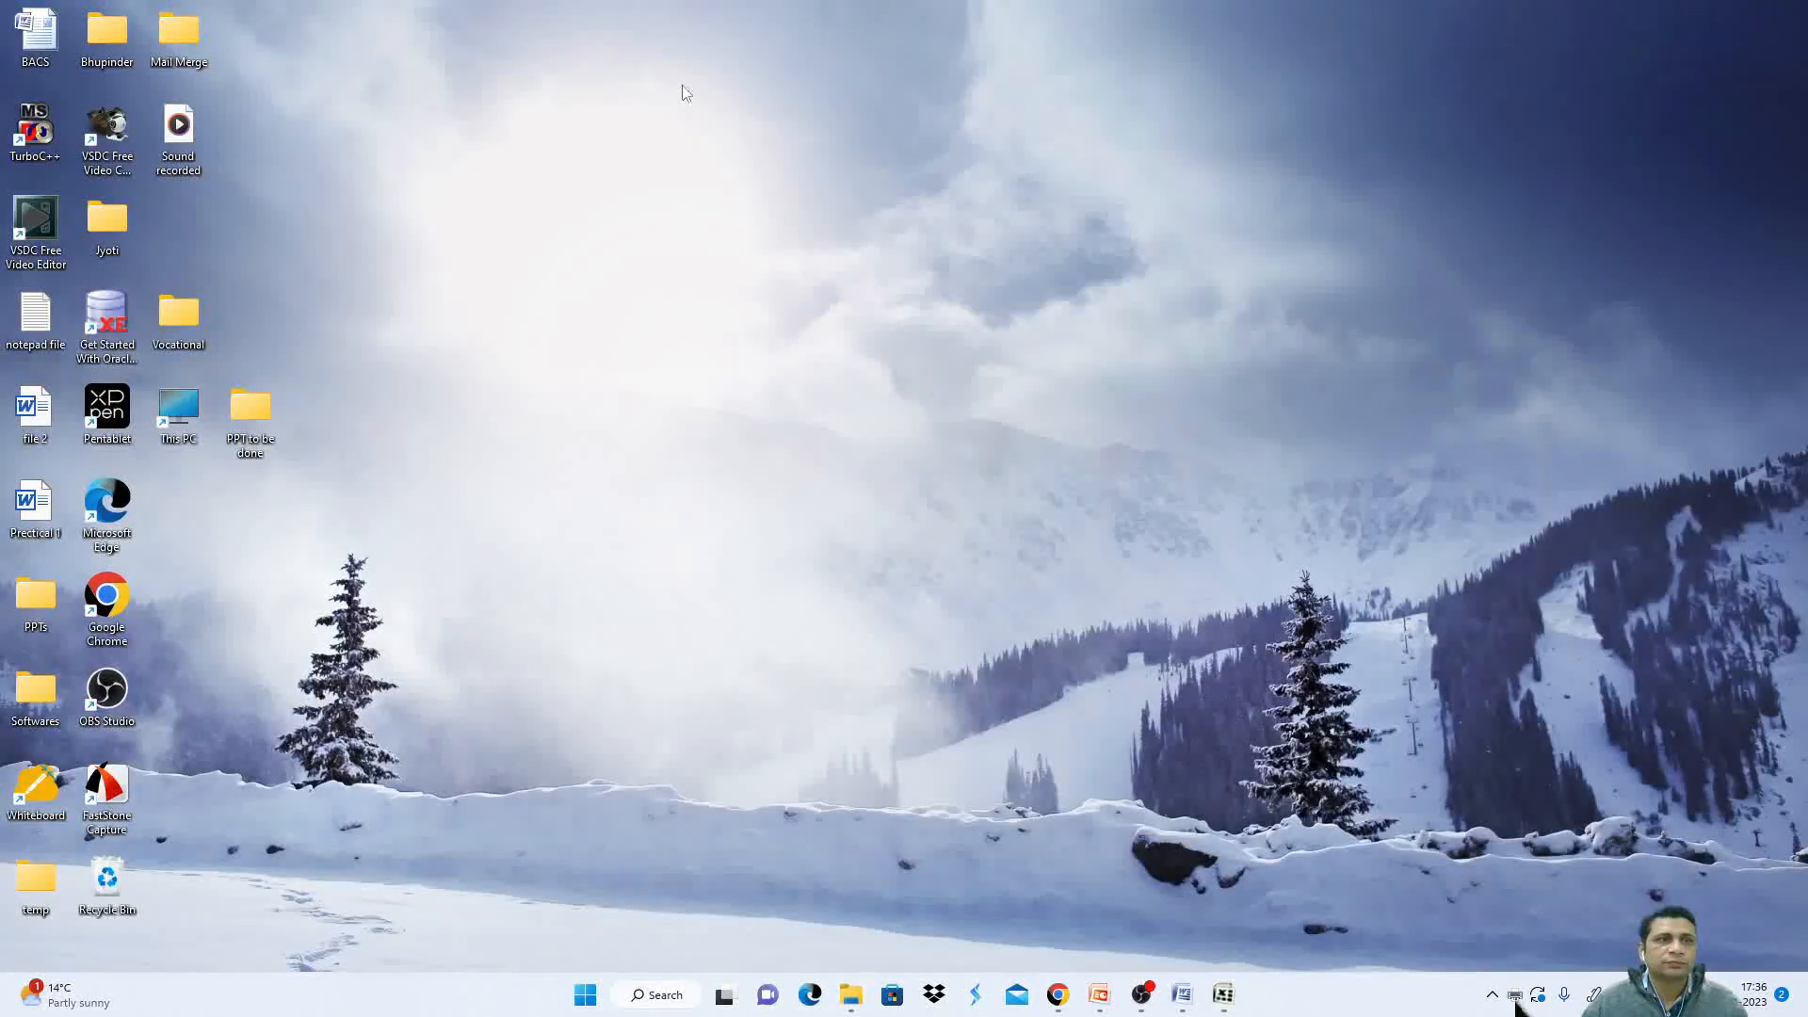
pyautogui.doubleClick(178, 58)
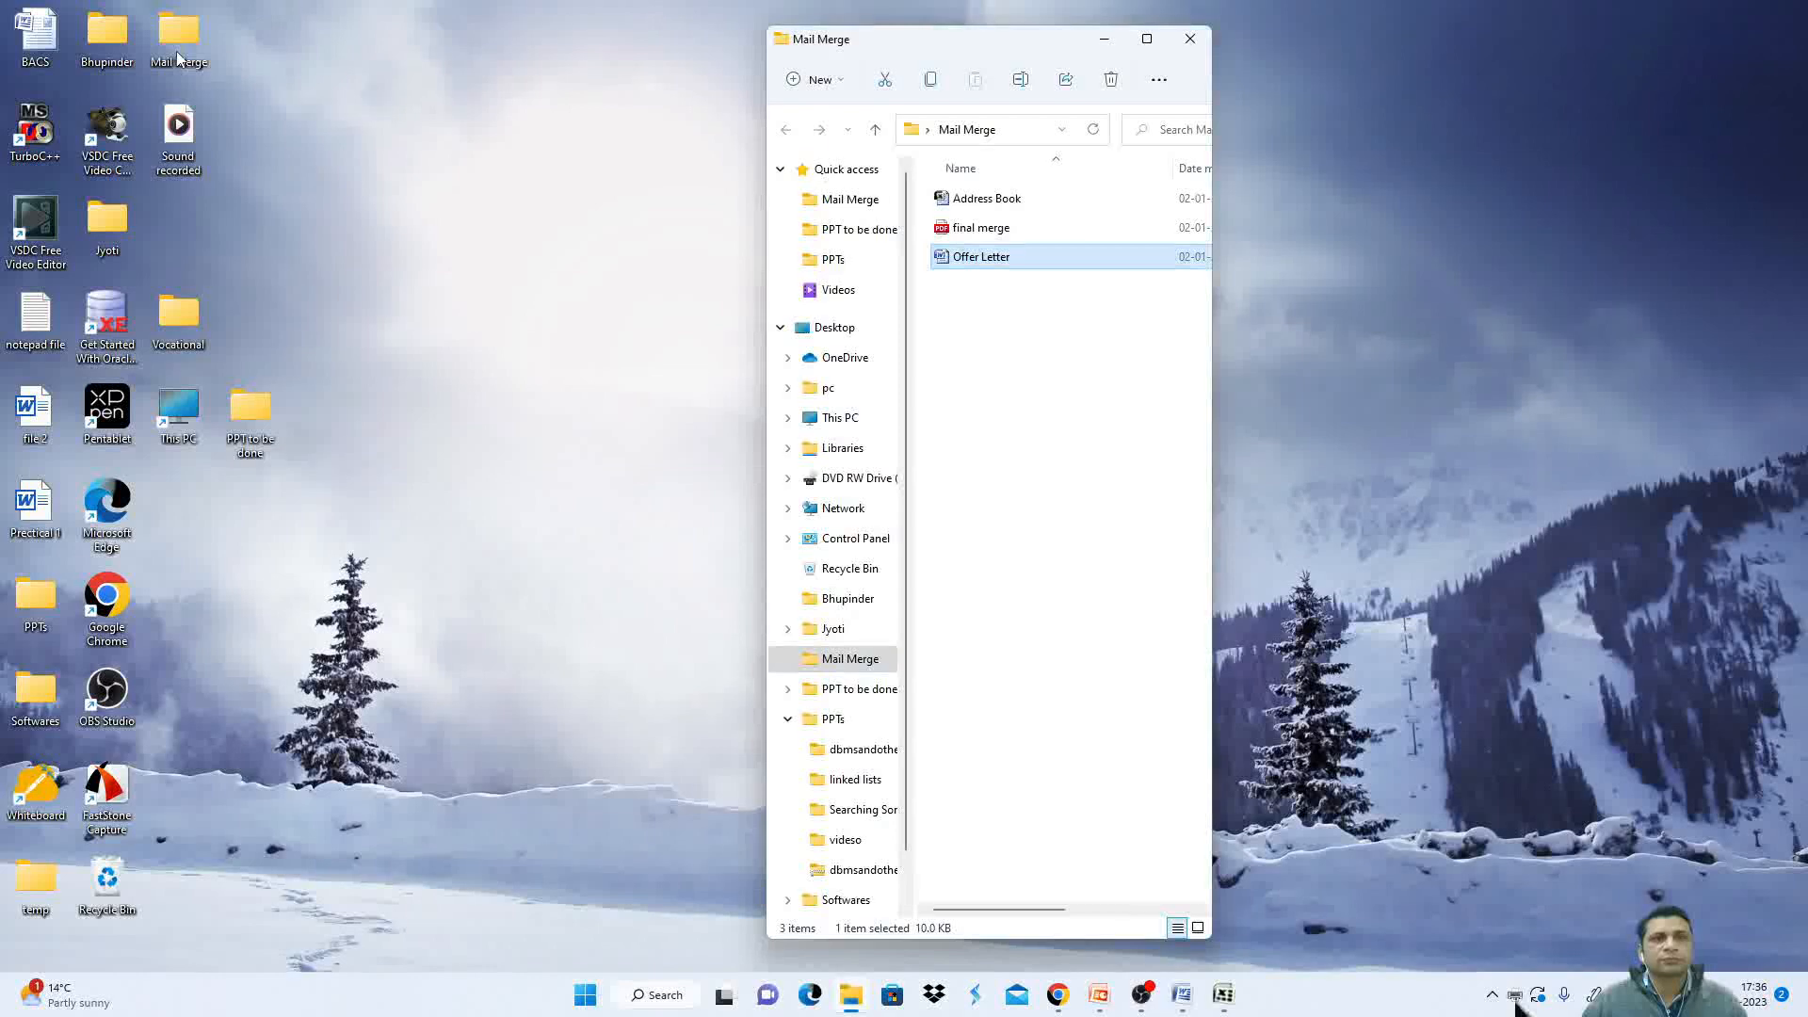
pyautogui.click(1146, 38)
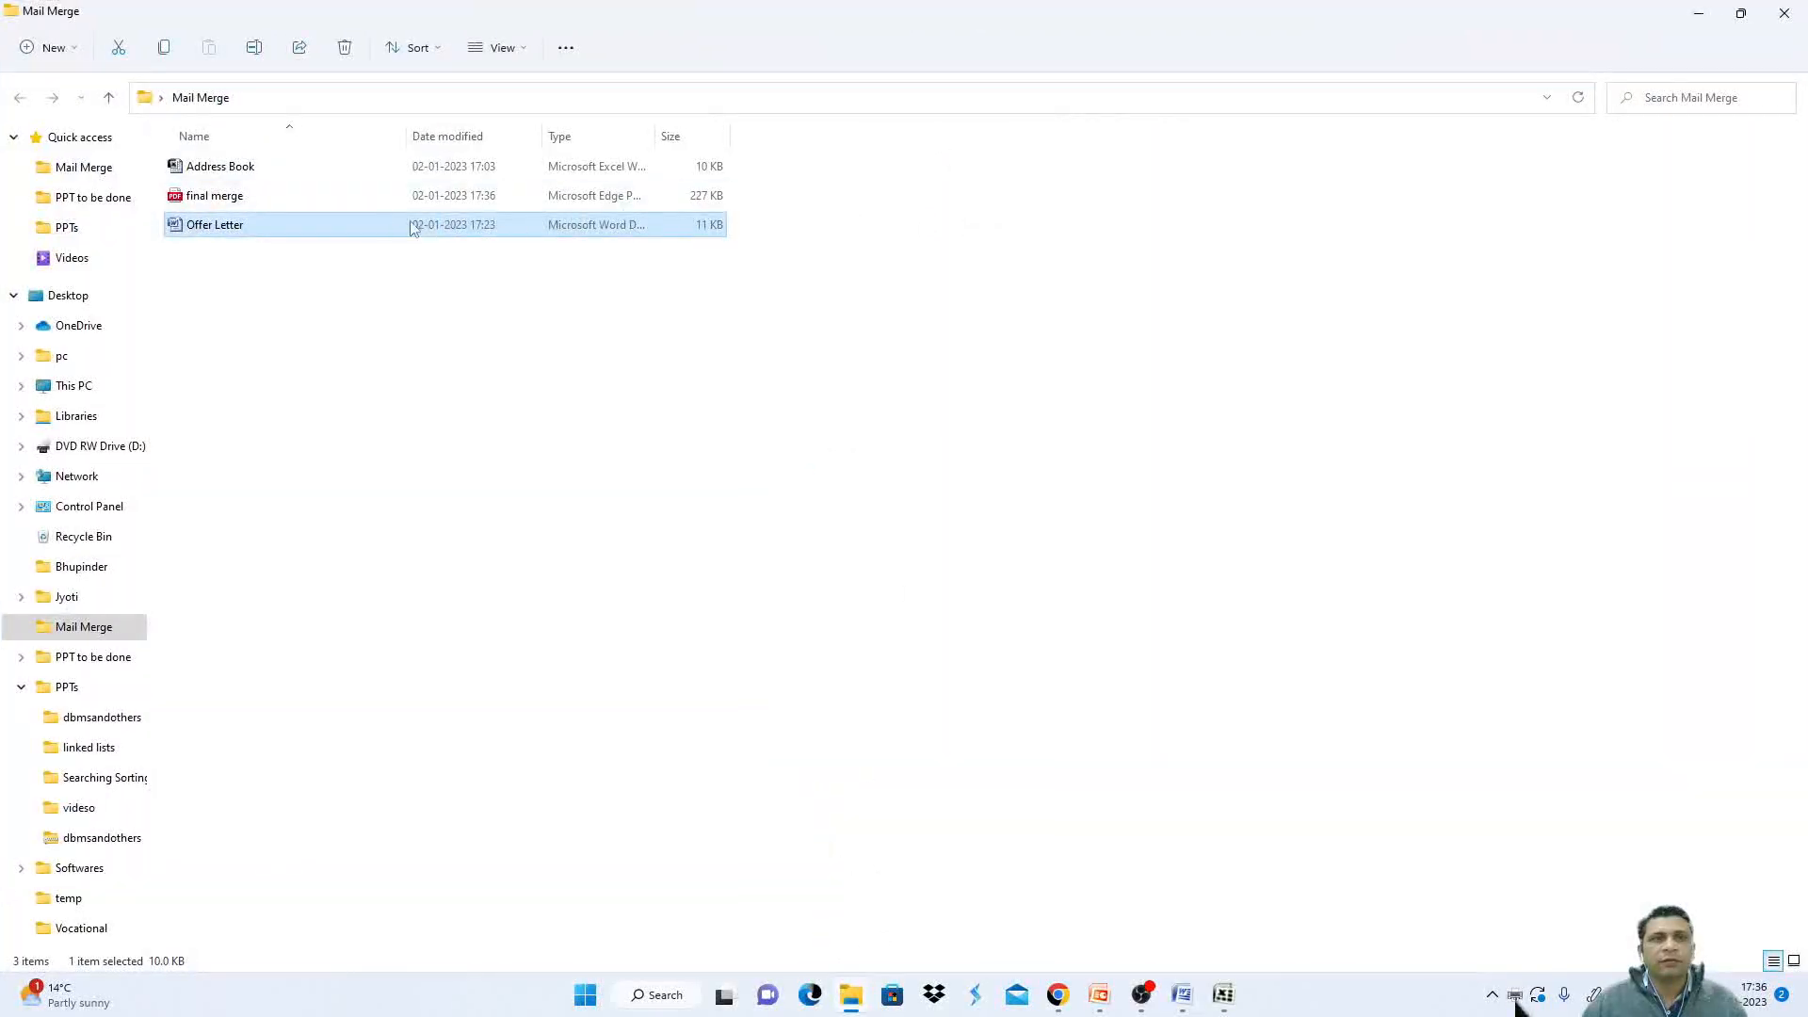
# - Open the "final merge" PDF from the Mail Merge folder with Google Chrome
pyautogui.click(295, 200)
pyautogui.doubleClick(295, 199)
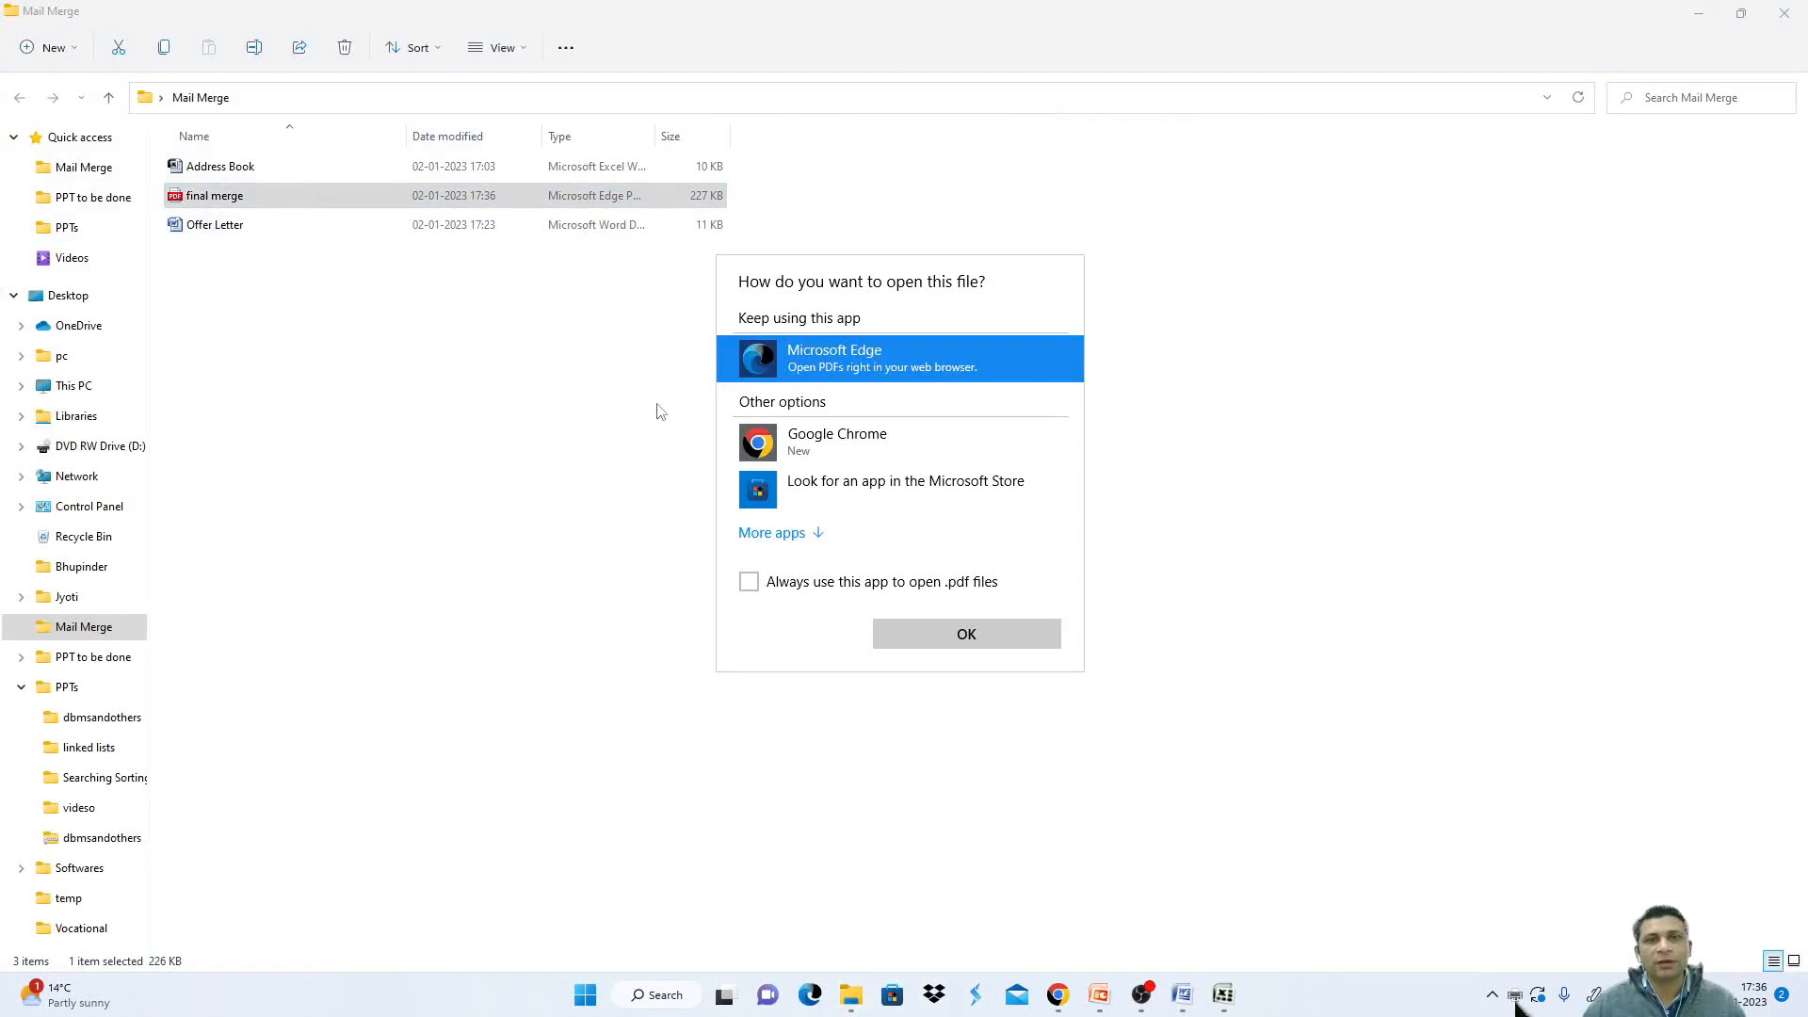
pyautogui.doubleClick(823, 441)
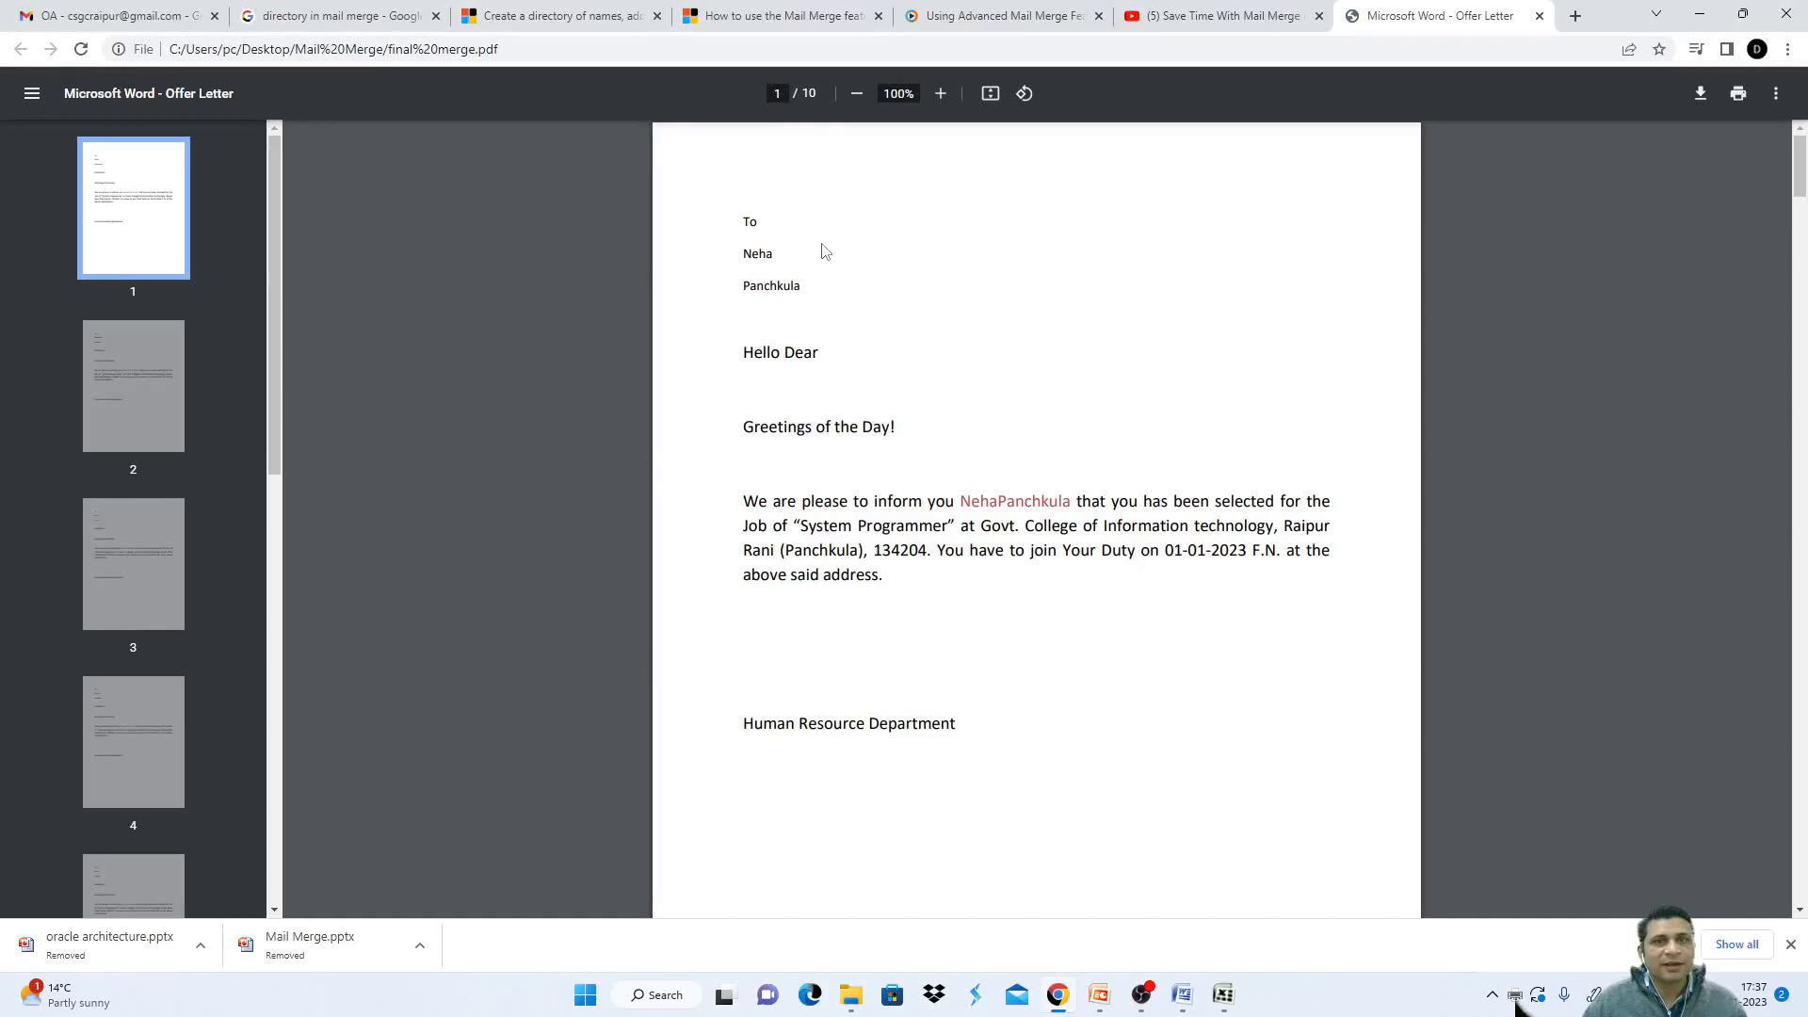
# - Look through the merged letters in the PDF up to page 7, checking each recipient's name and address
pyautogui.scroll(-9, 818, 299)
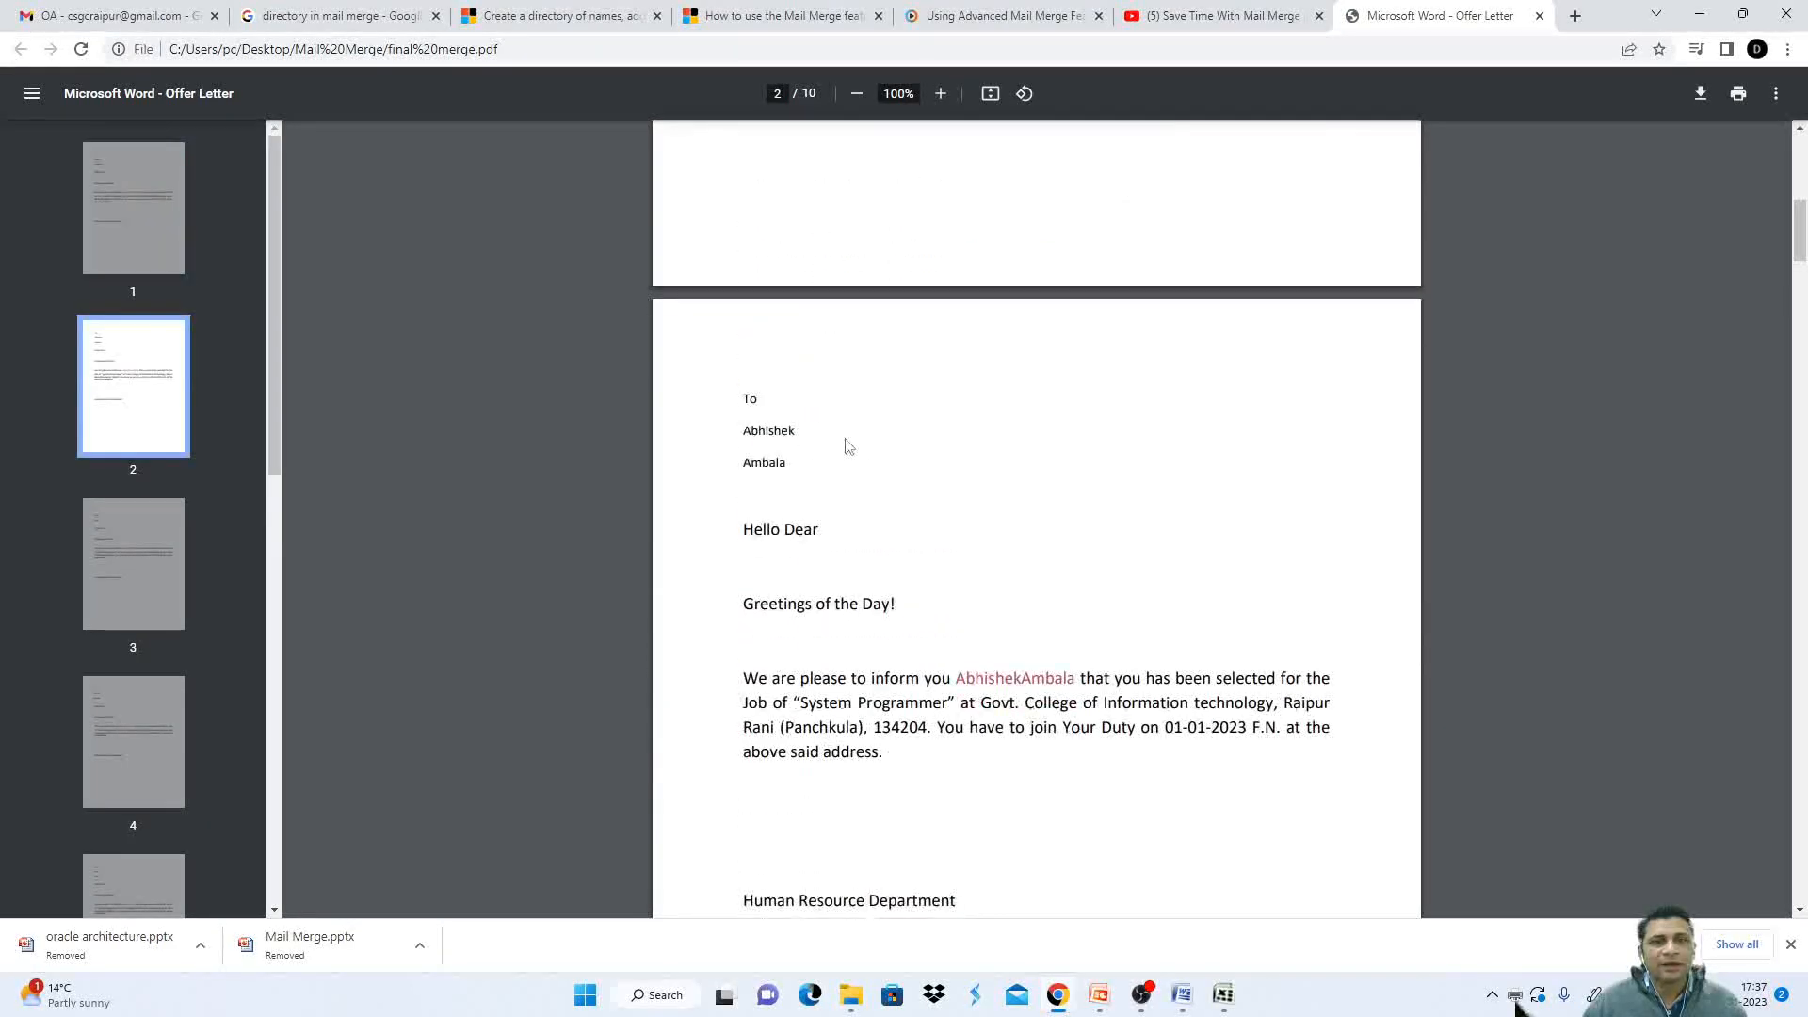
pyautogui.scroll(-12, 841, 482)
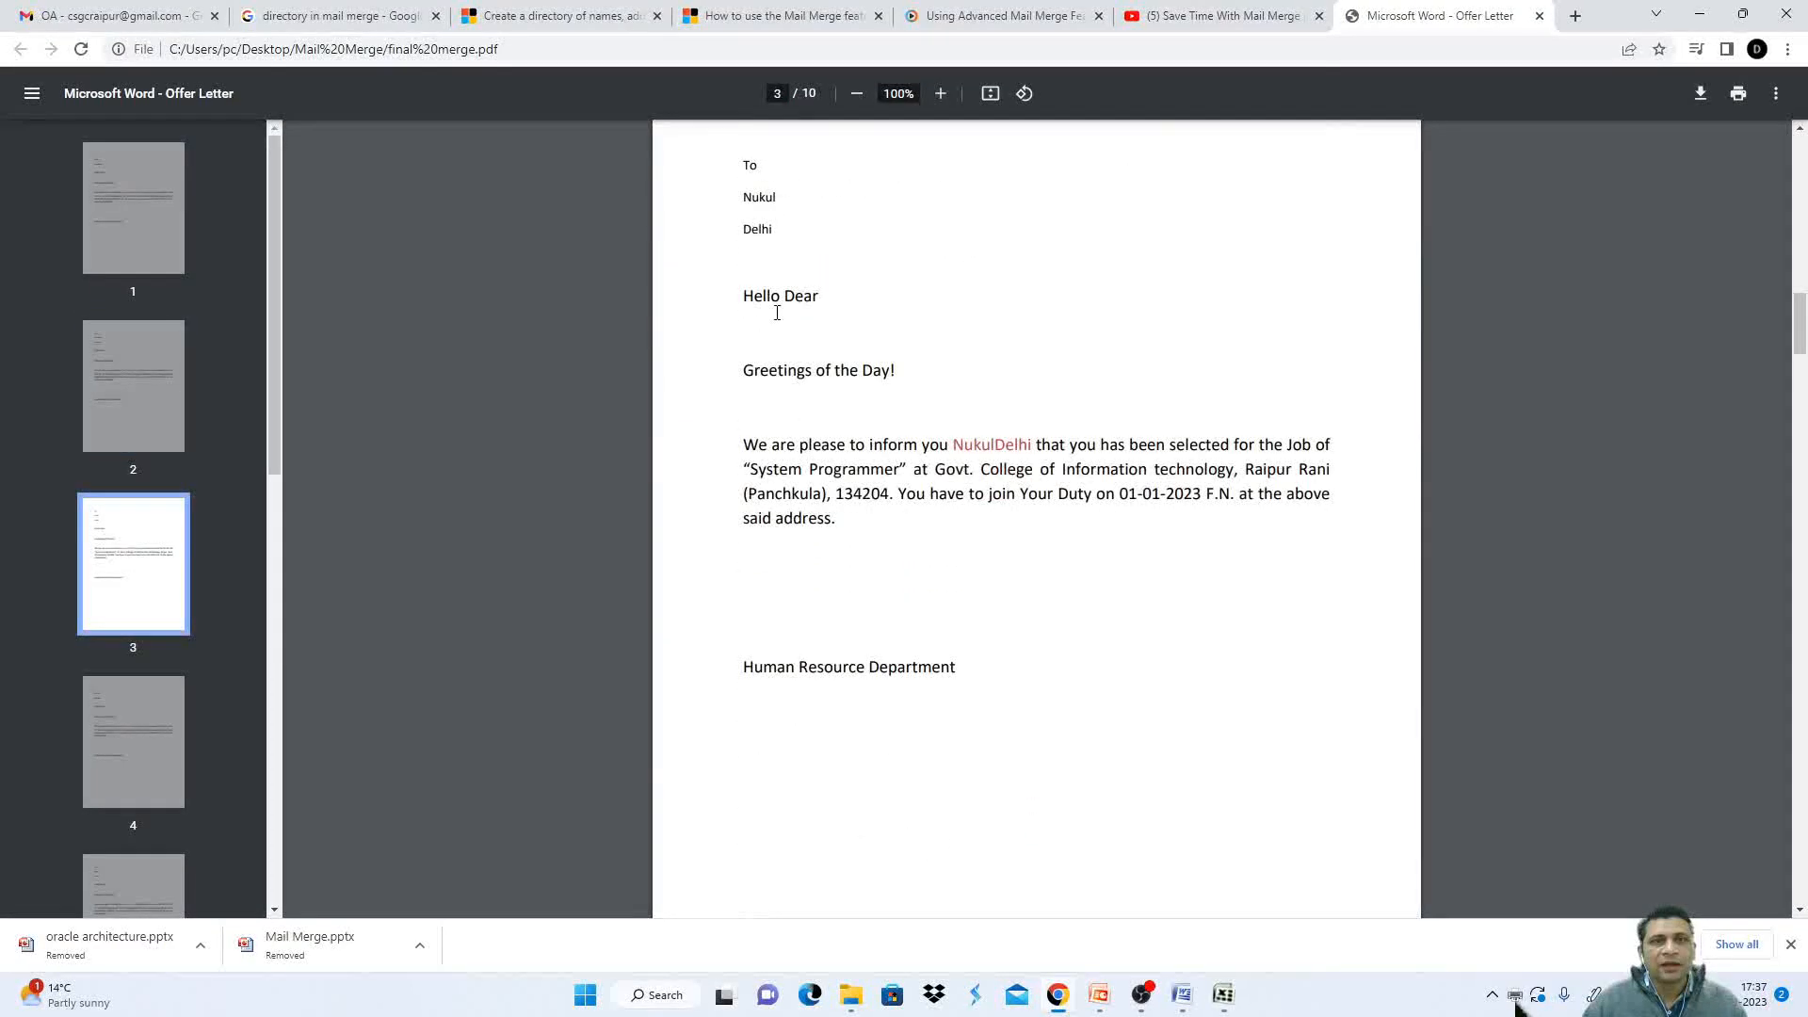
pyautogui.scroll(-10, 847, 537)
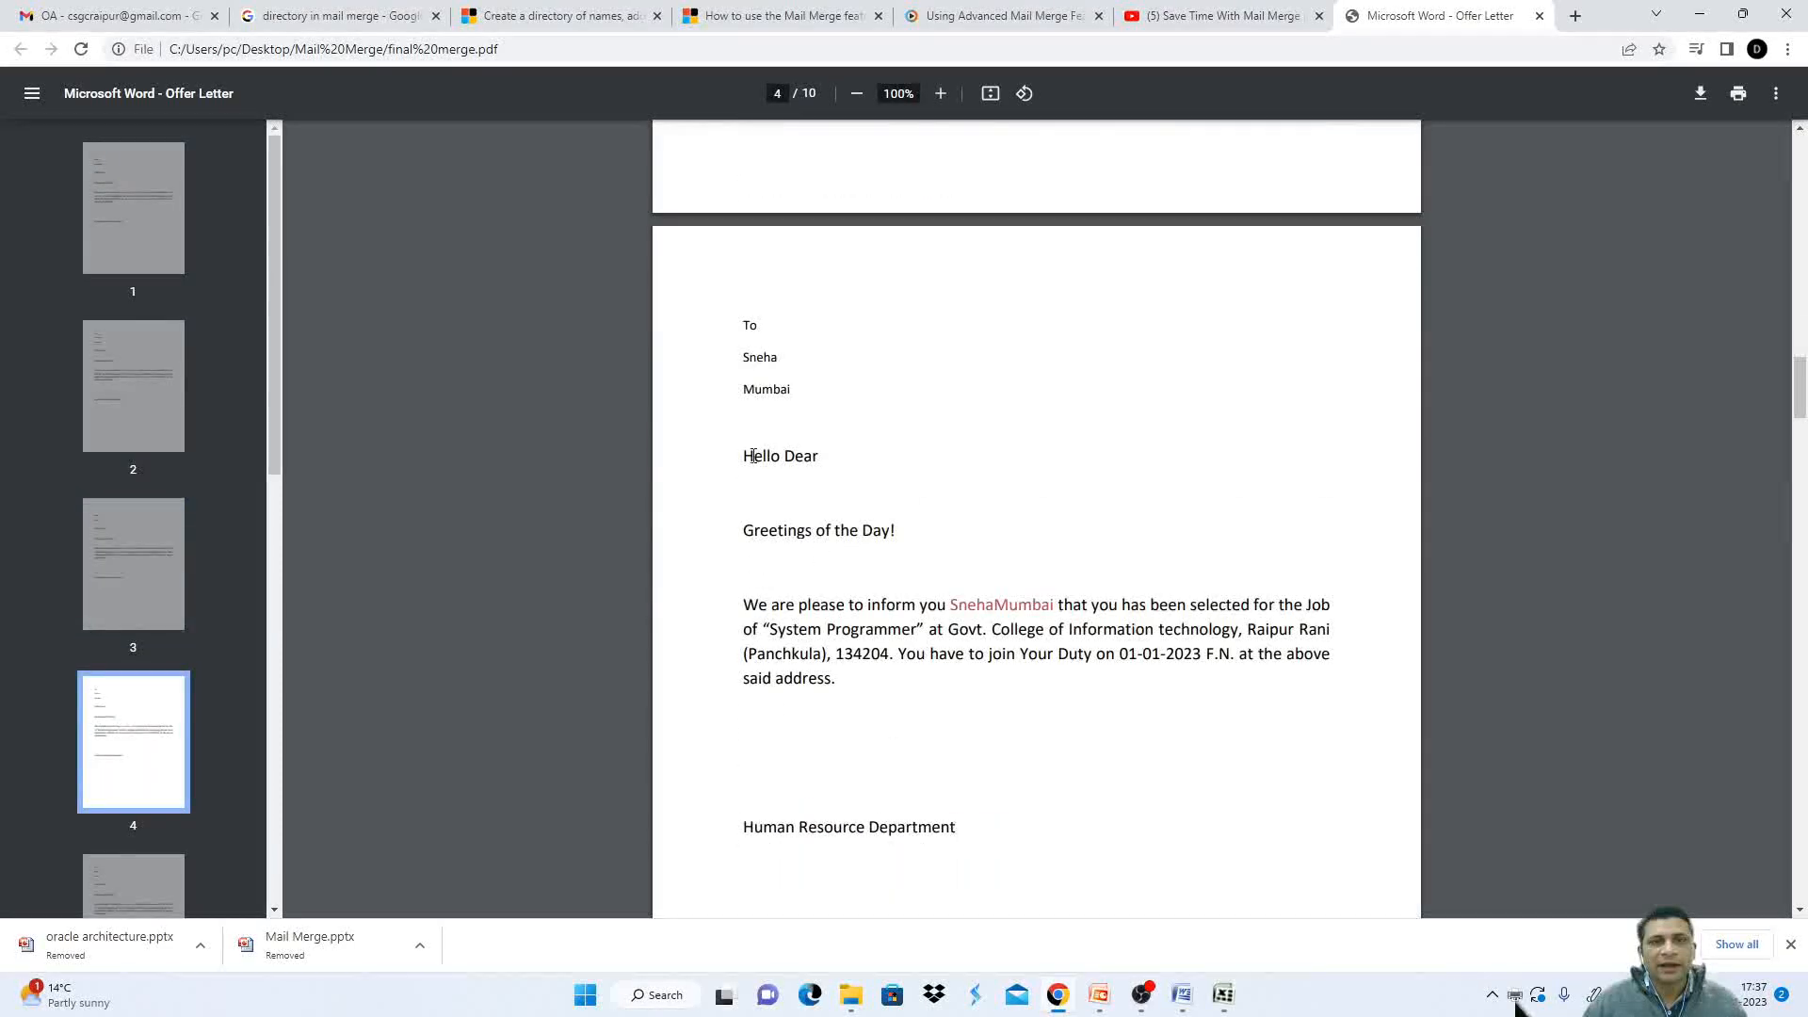
pyautogui.scroll(-10, 839, 524)
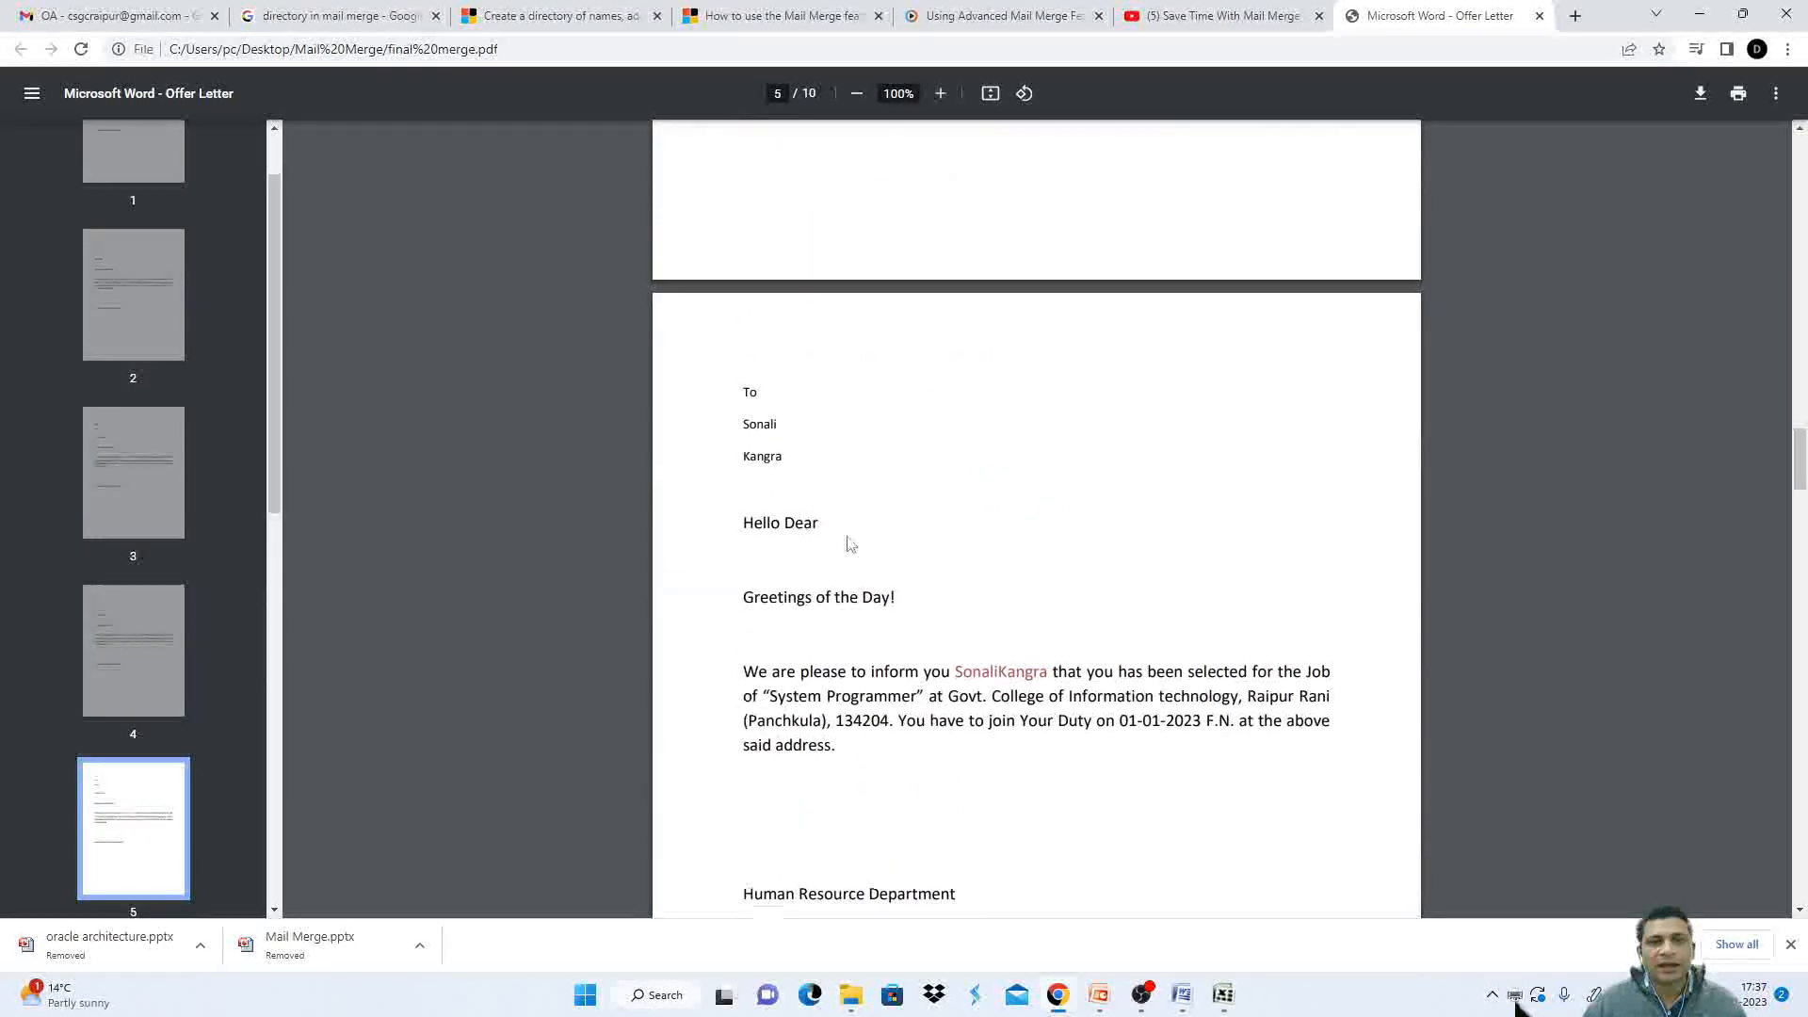
pyautogui.scroll(-10, 864, 545)
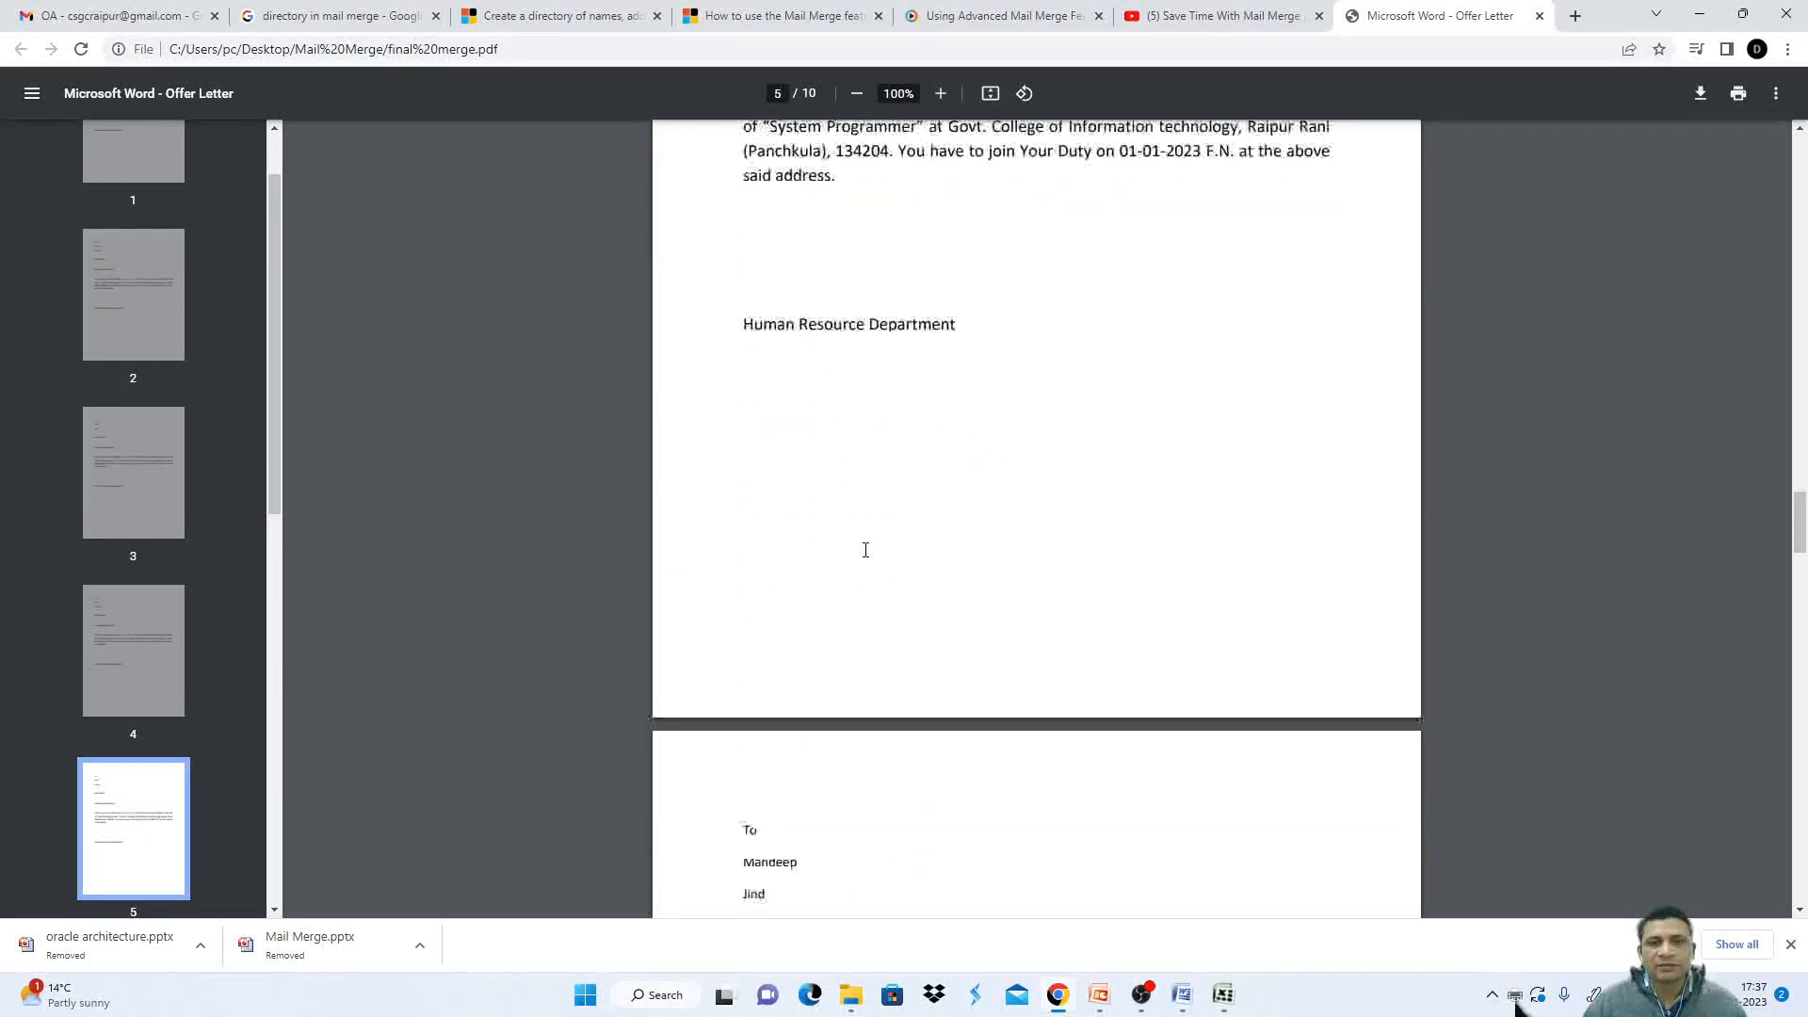
pyautogui.scroll(-10, 763, 517)
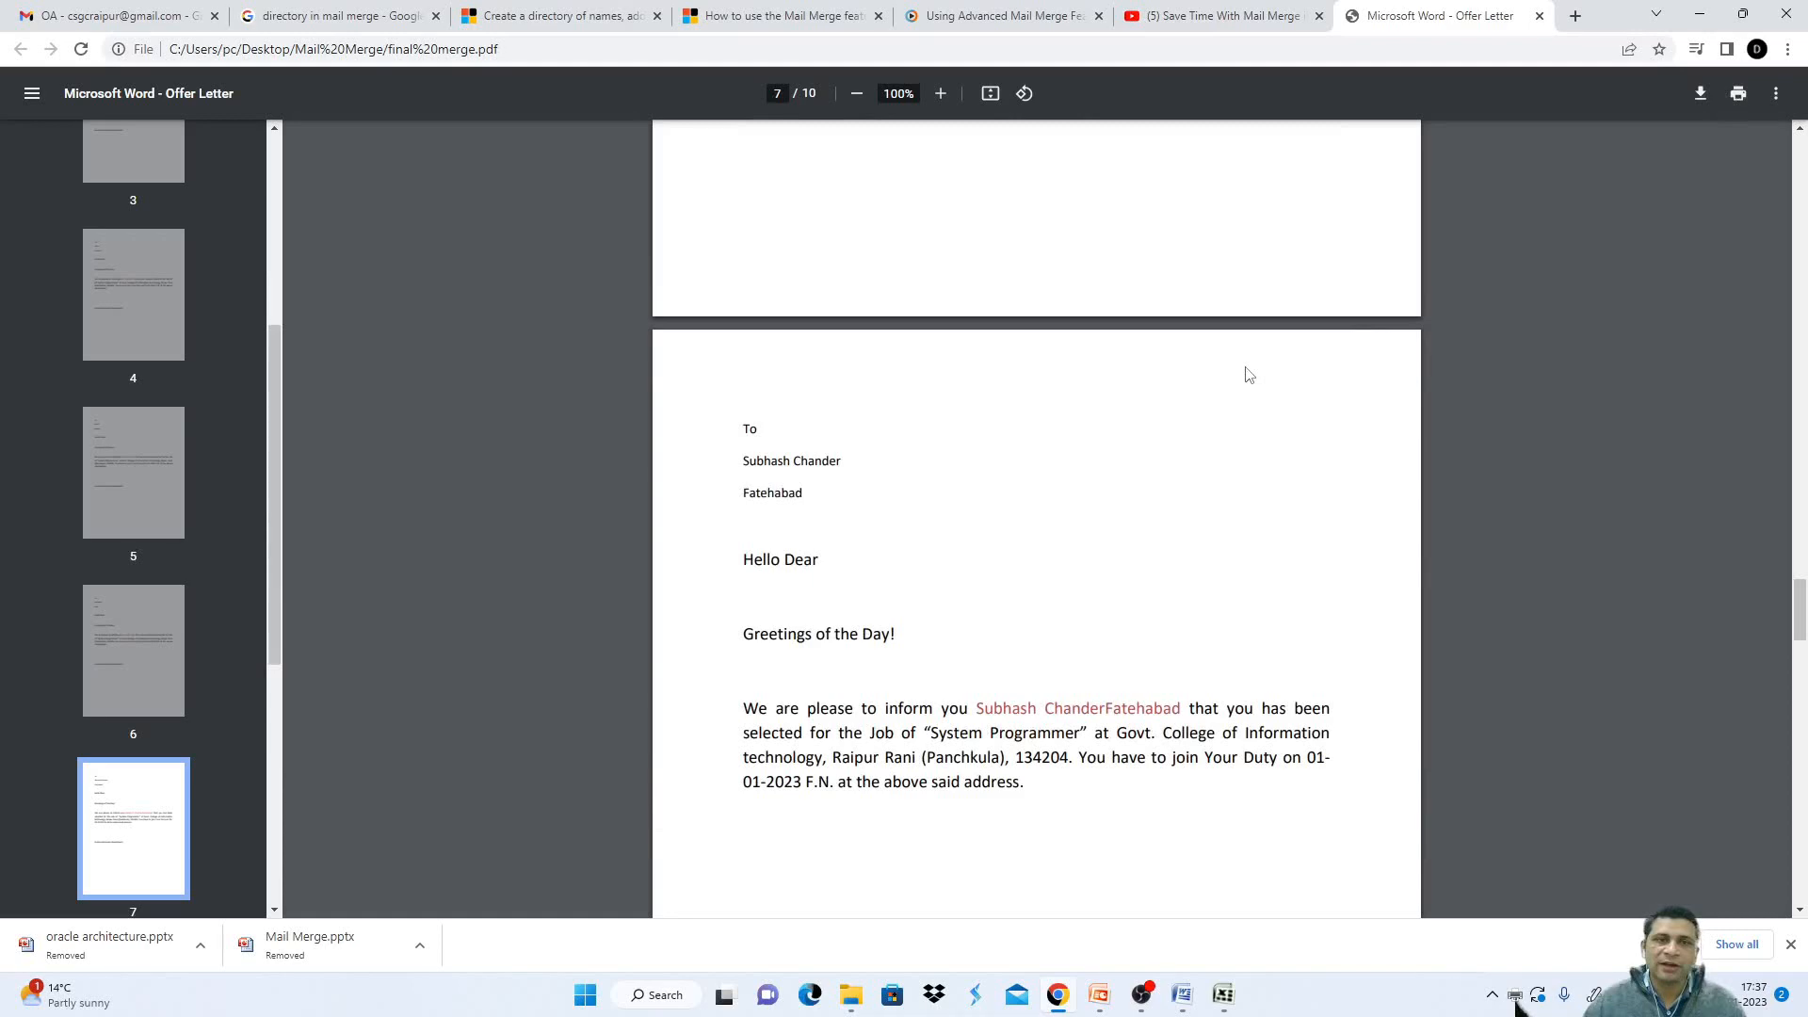
pyautogui.scroll(9, 1016, 442)
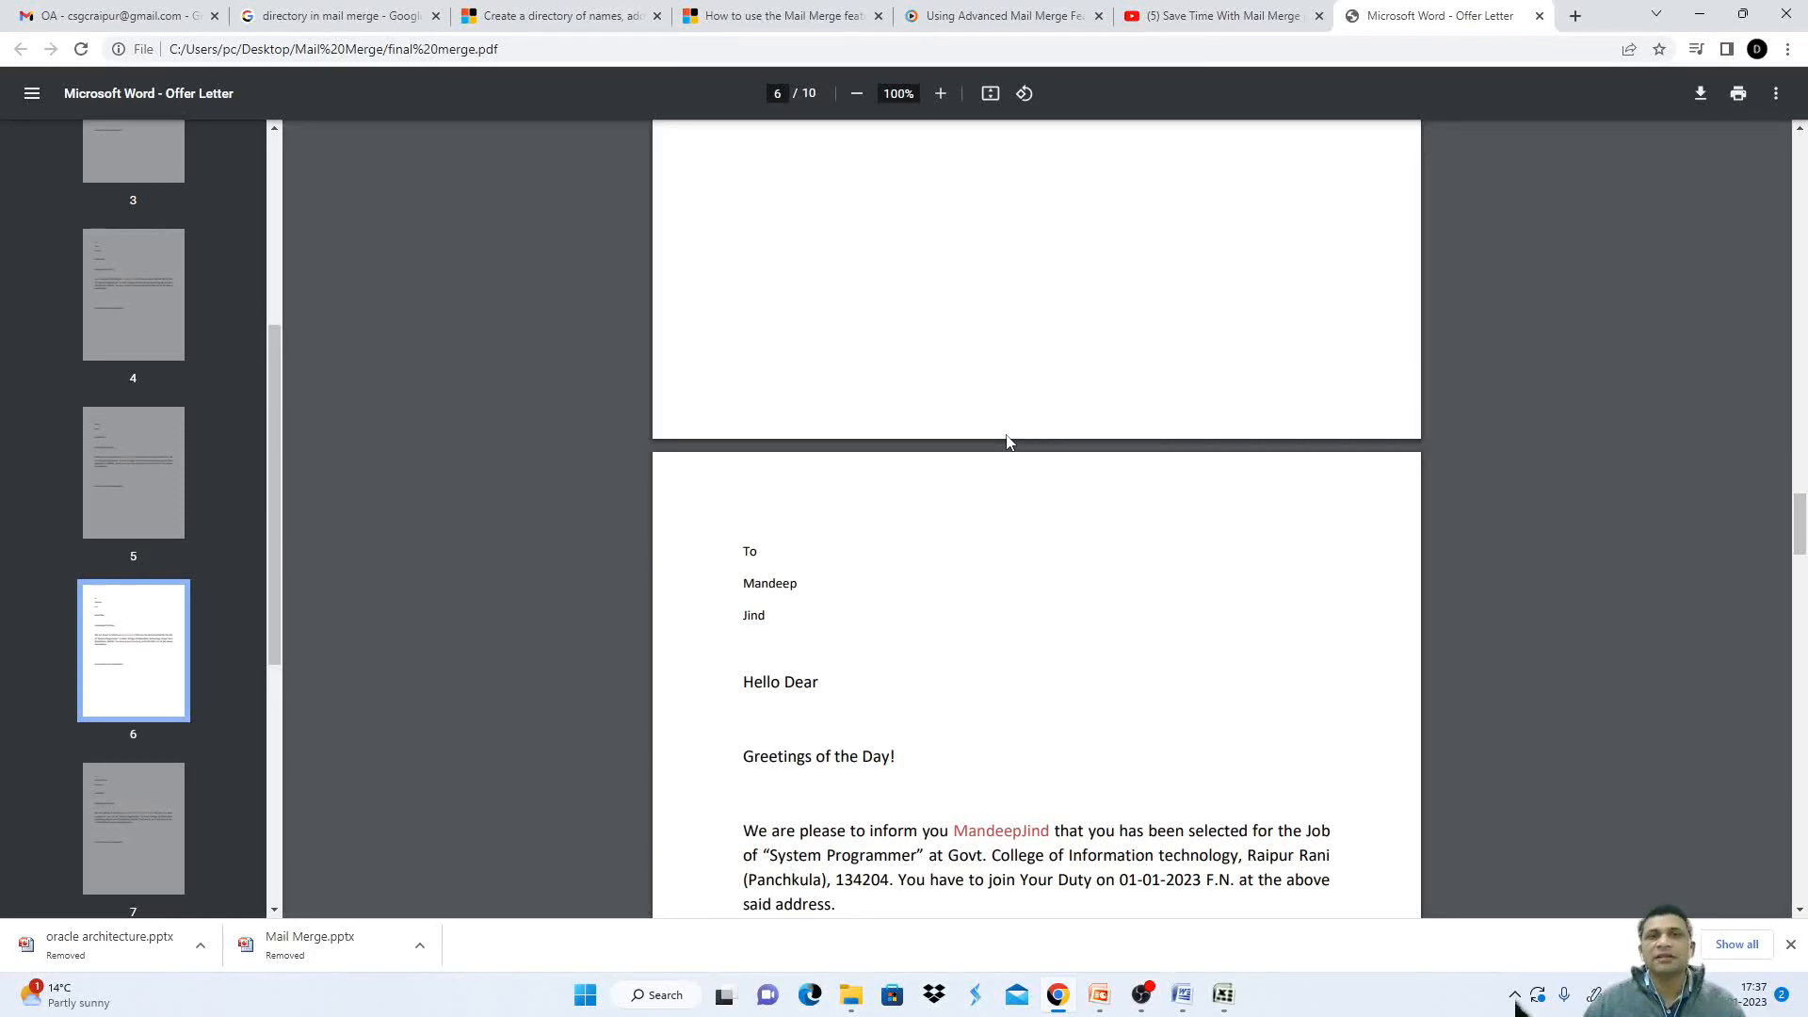
# - Switch back to the Offer Letter in Word, review the Finish & Merge output options without choosing one, and minimise Word
pyautogui.click(1182, 995)
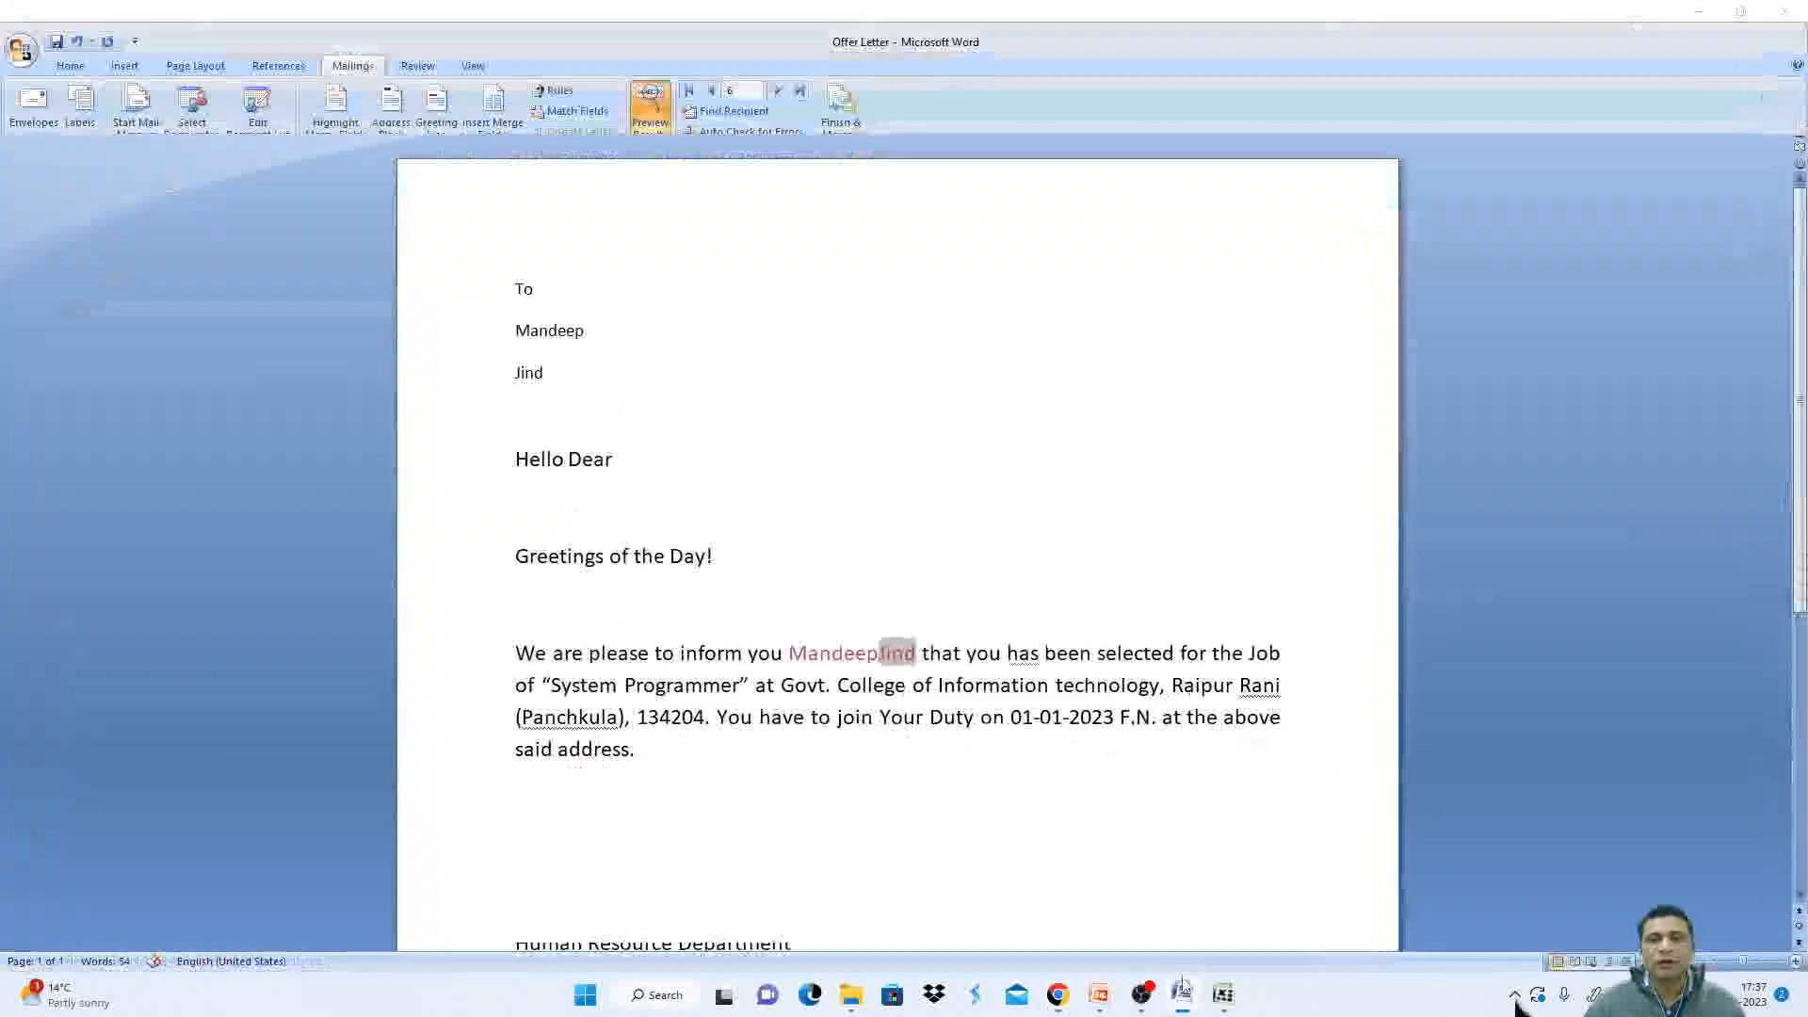
pyautogui.click(732, 464)
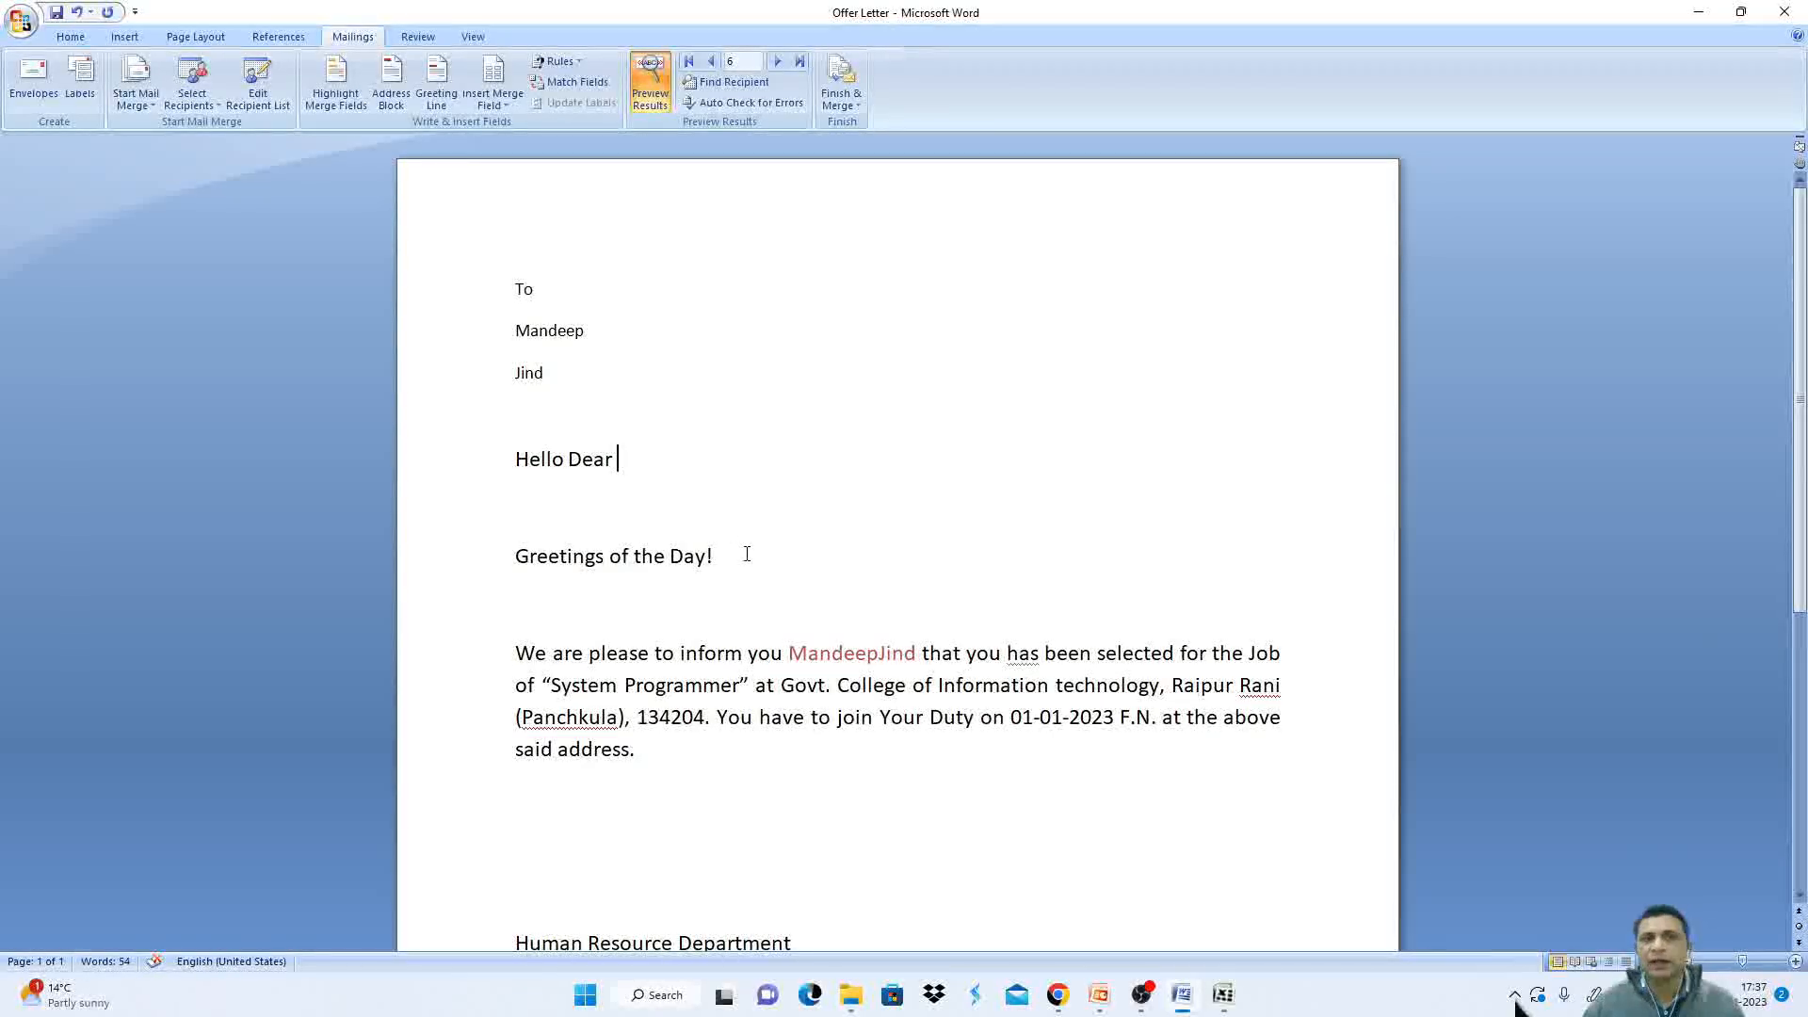
pyautogui.click(857, 106)
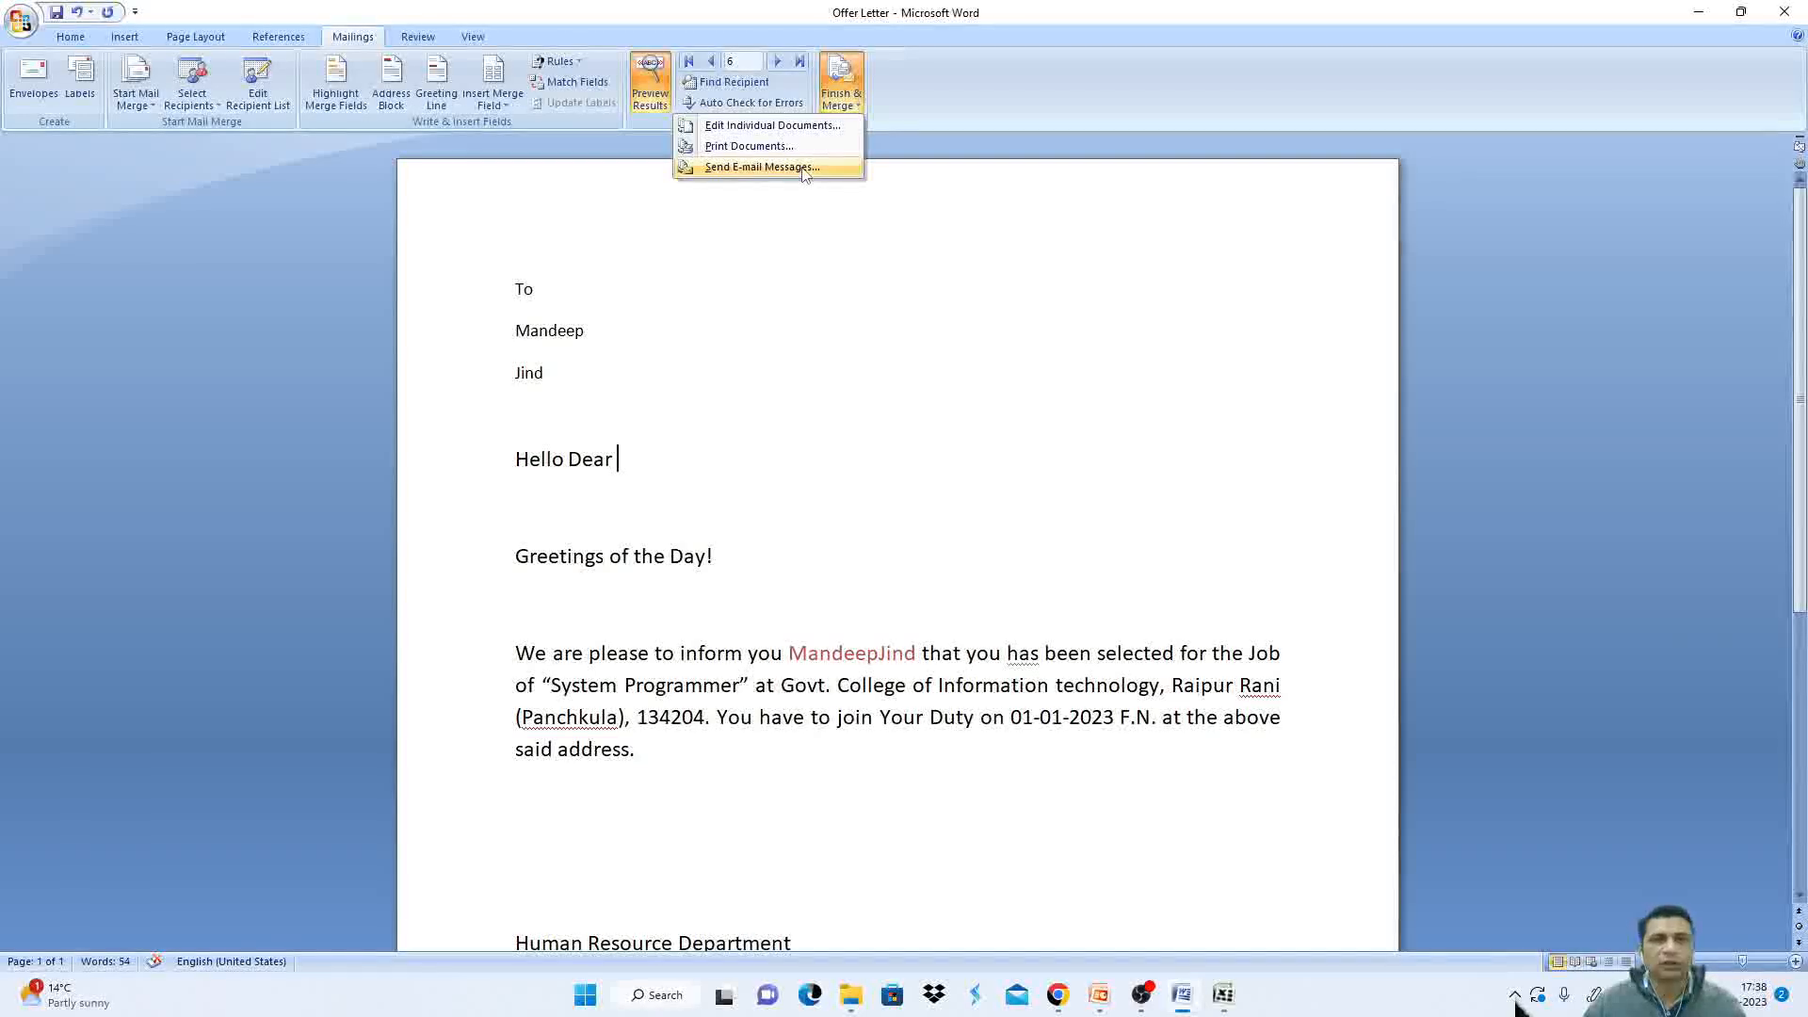
pyautogui.click(825, 343)
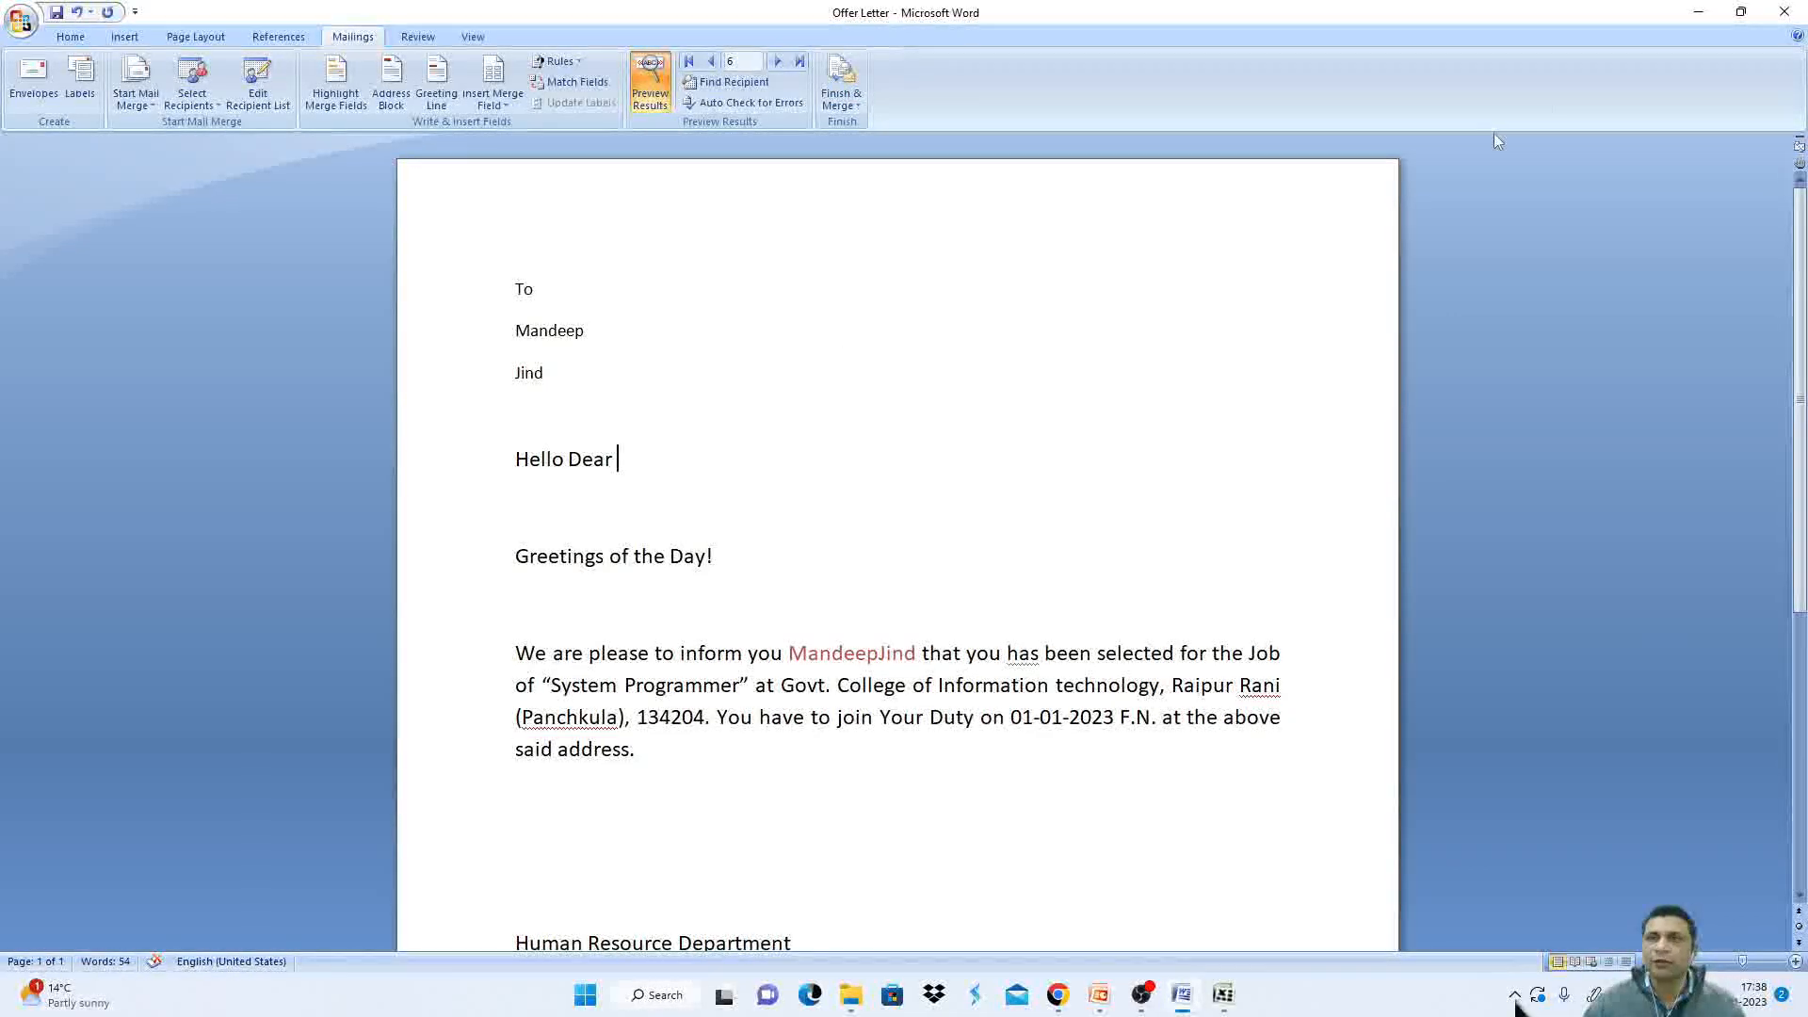
pyautogui.click(1698, 12)
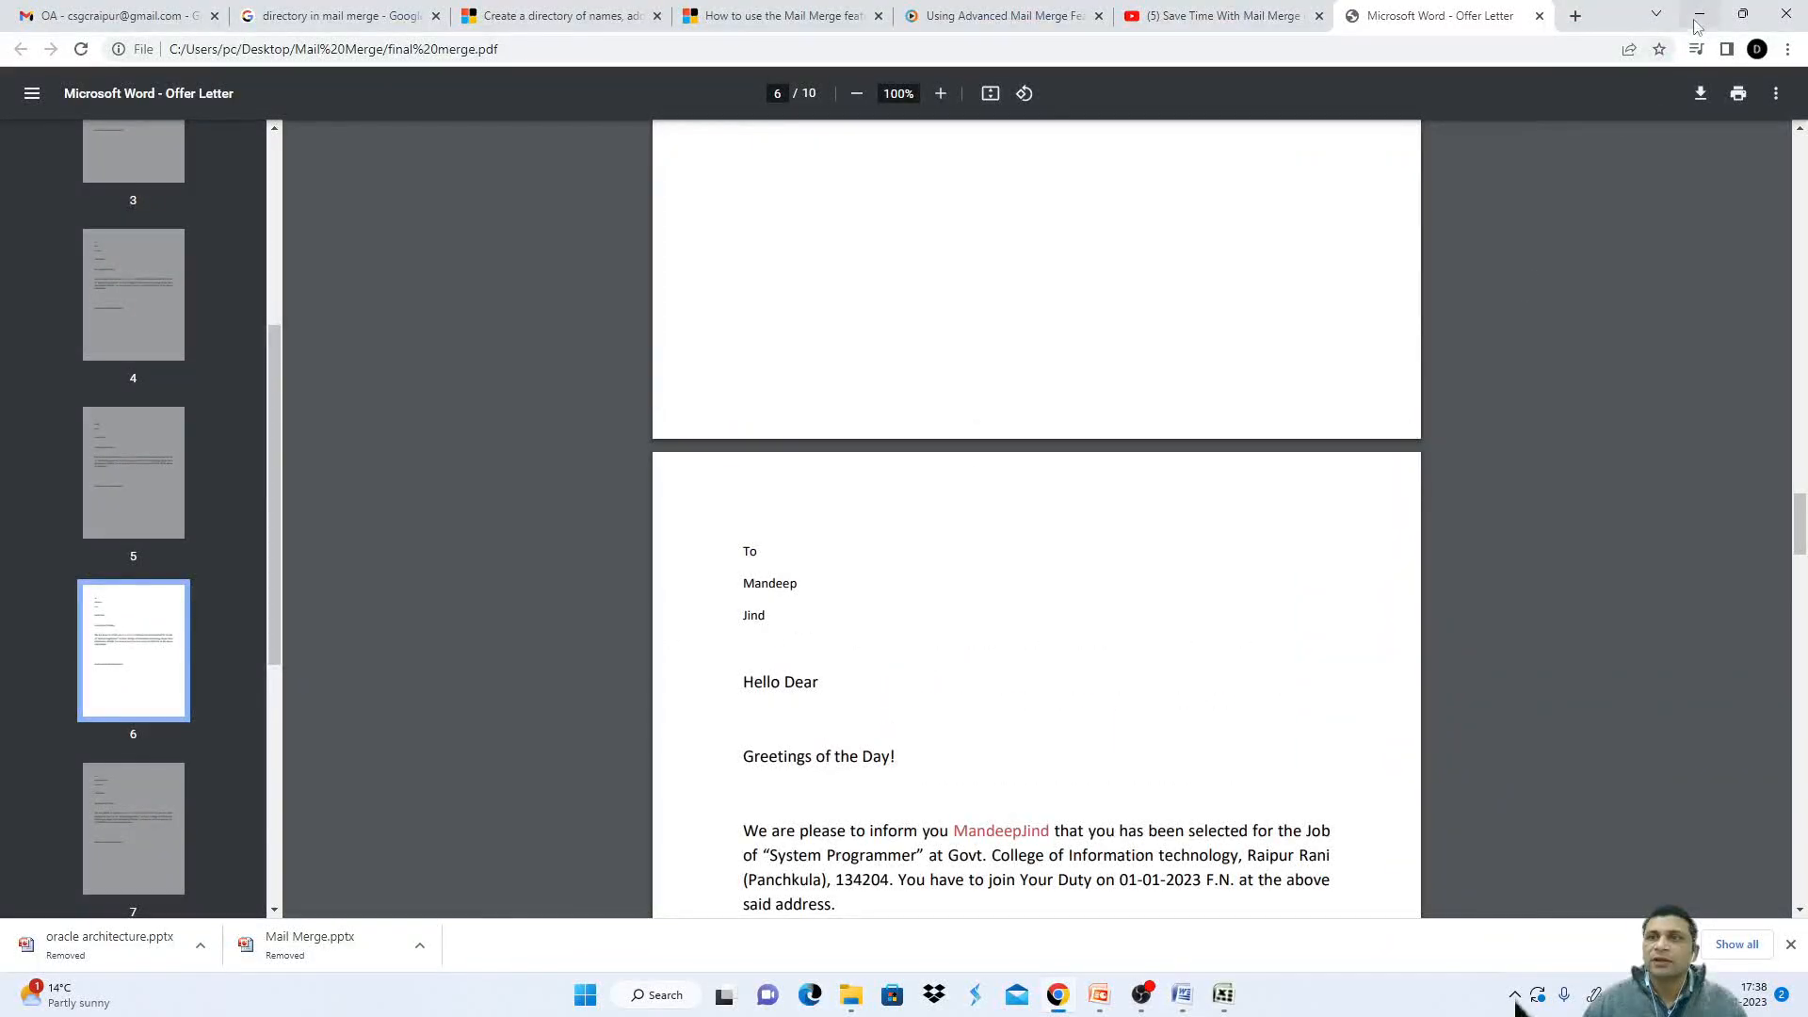